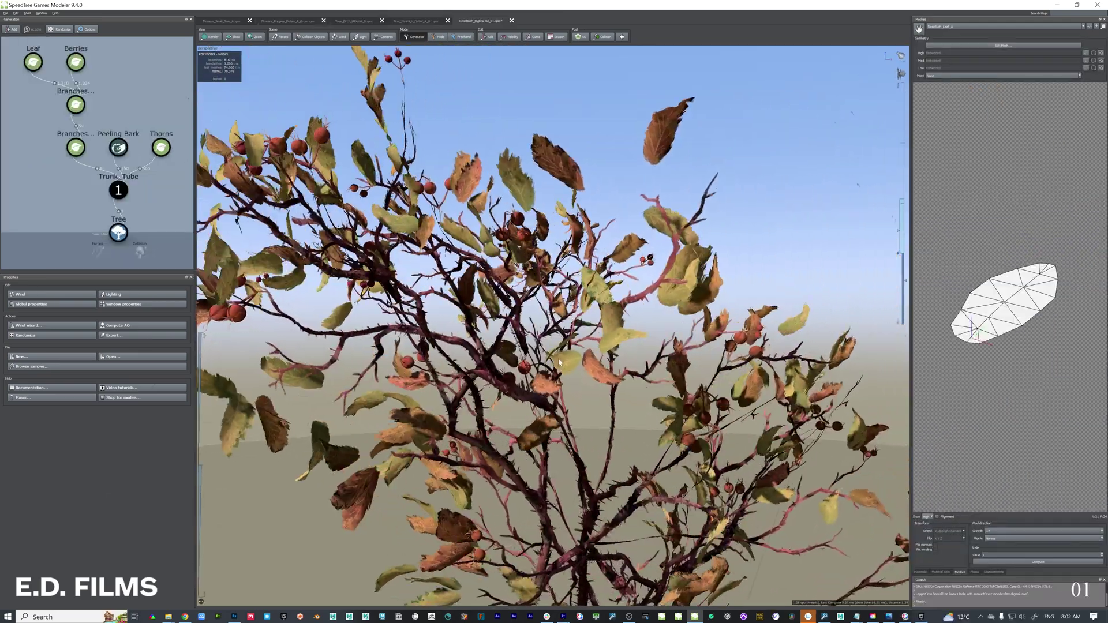
scroll(559, 362, "up", 8)
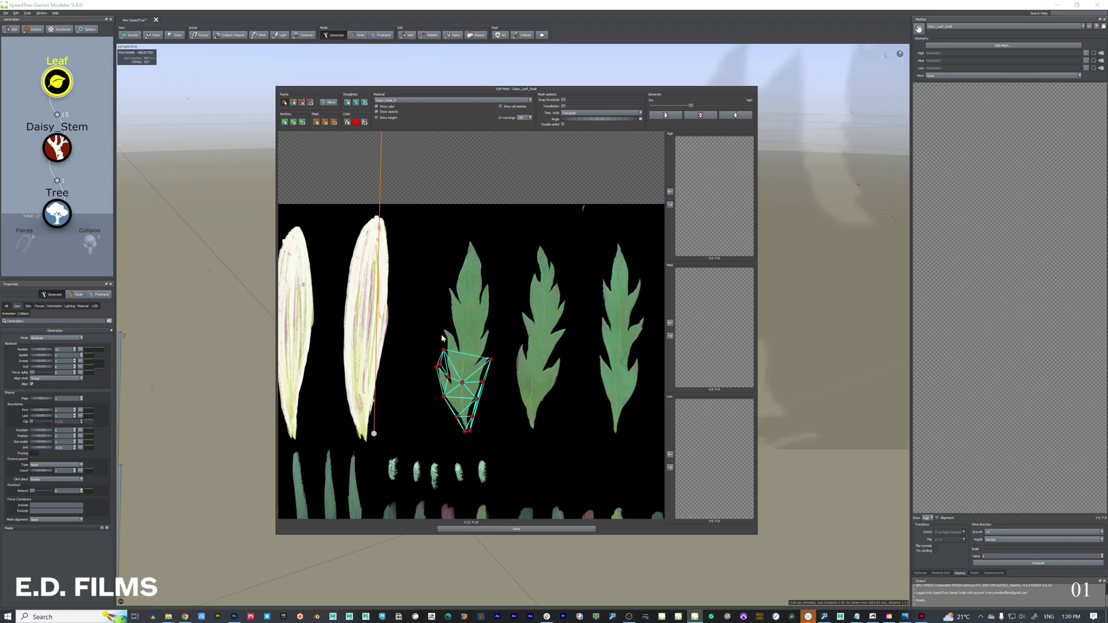
Extend the cutout mesh with outline points up to the tip of the serrated green daisy leaf.
left_click(440, 329)
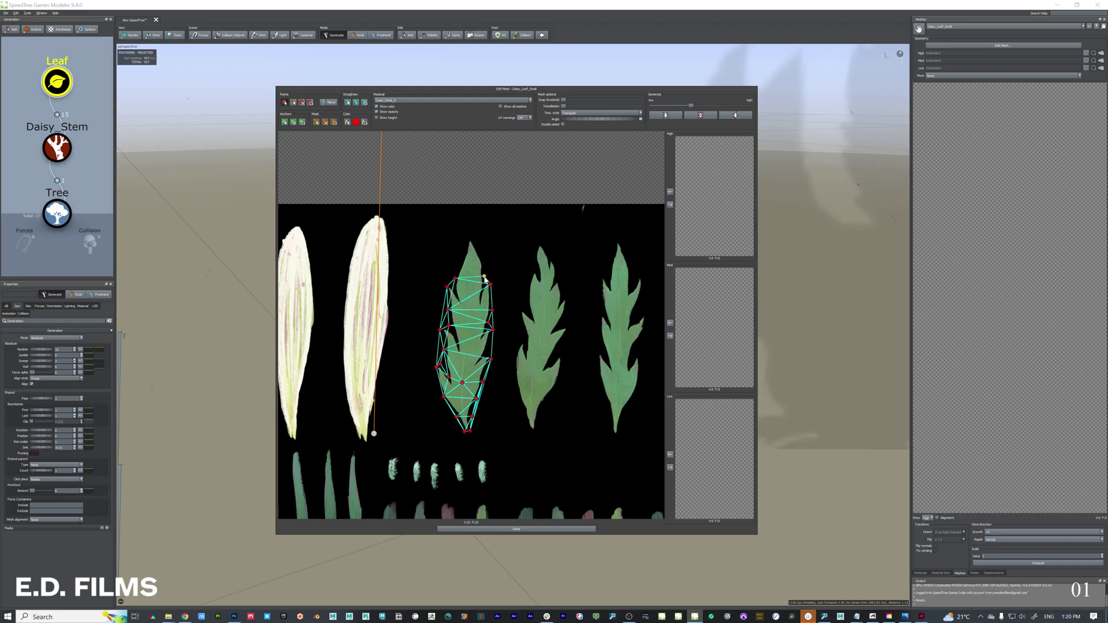
left_click(467, 246)
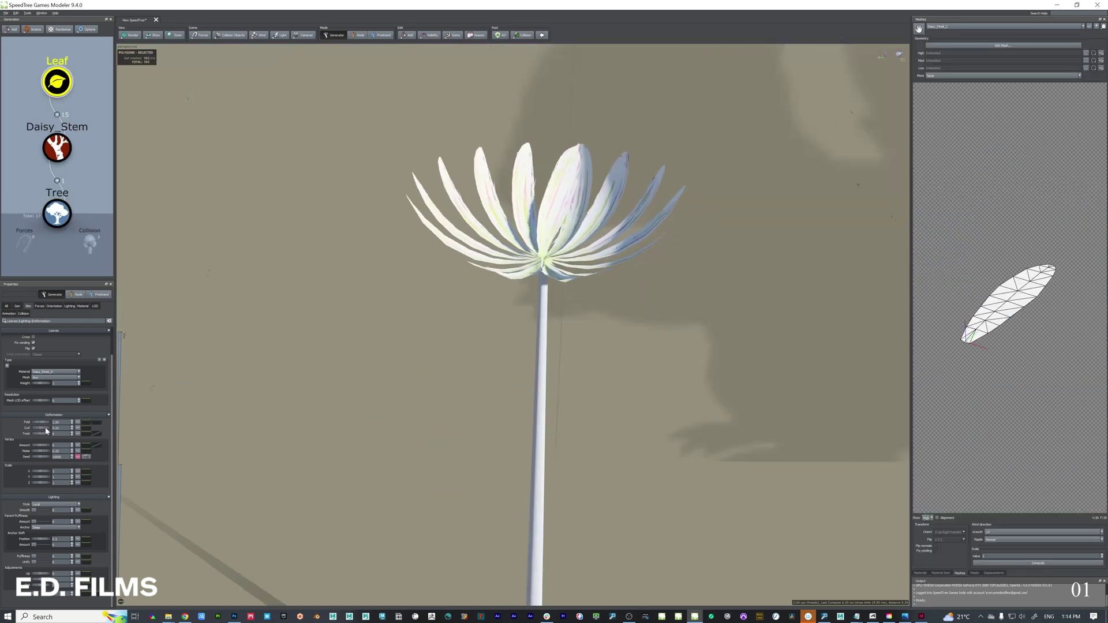
Adjust the Curl deformation of the daisy's petals.
left_click_drag(47, 431, 39, 426)
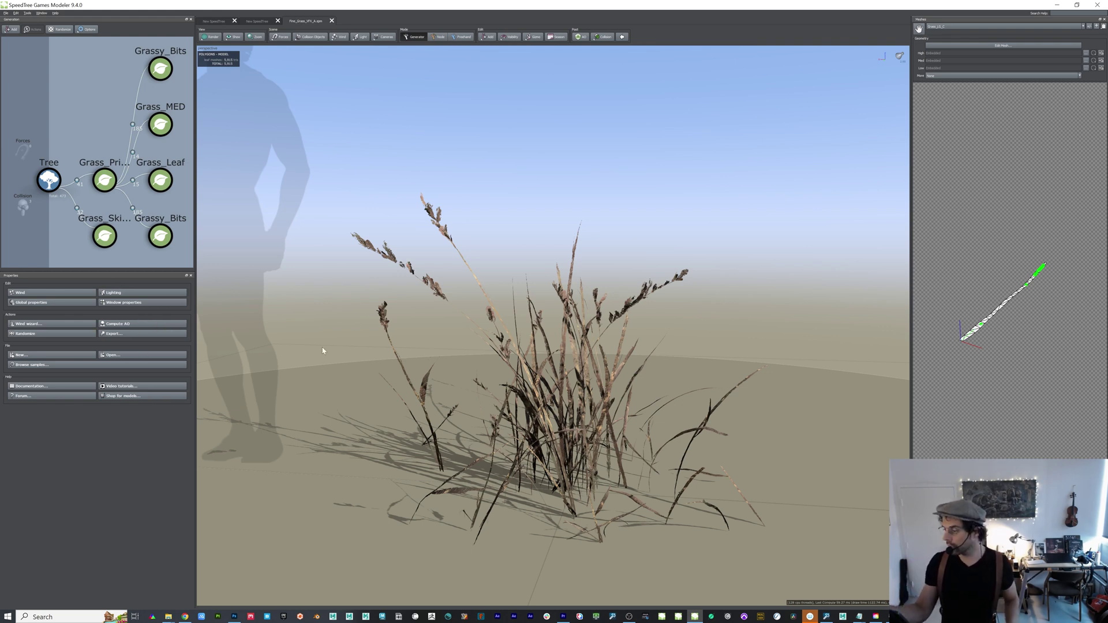
Compare the properties of the Tree generator with those of the Grass_Primary generator.
left_click(47, 182)
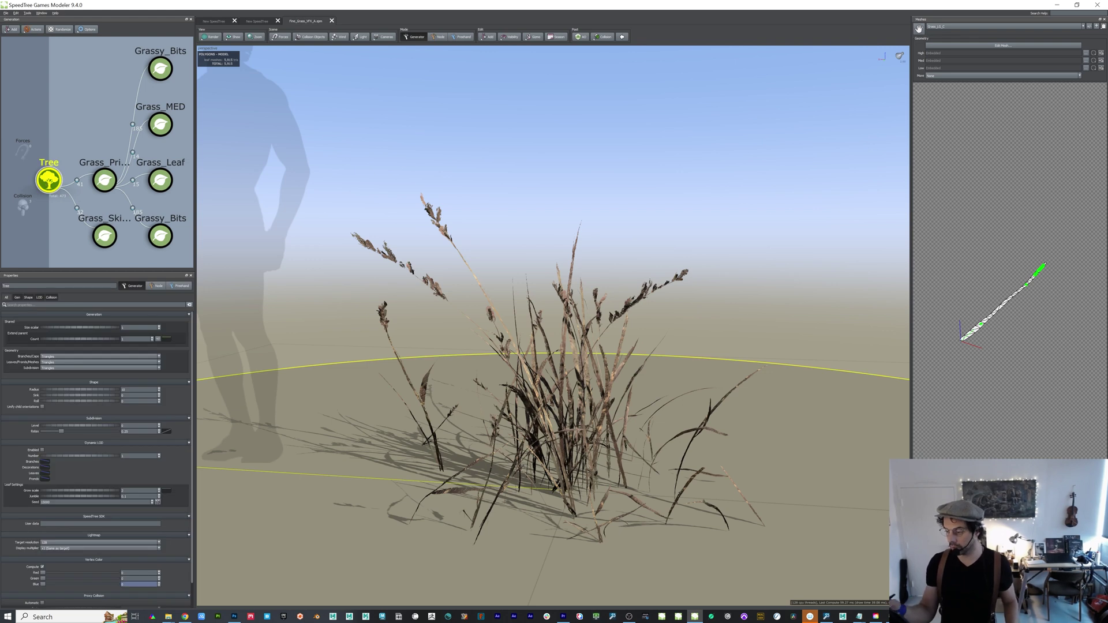
left_click(105, 180)
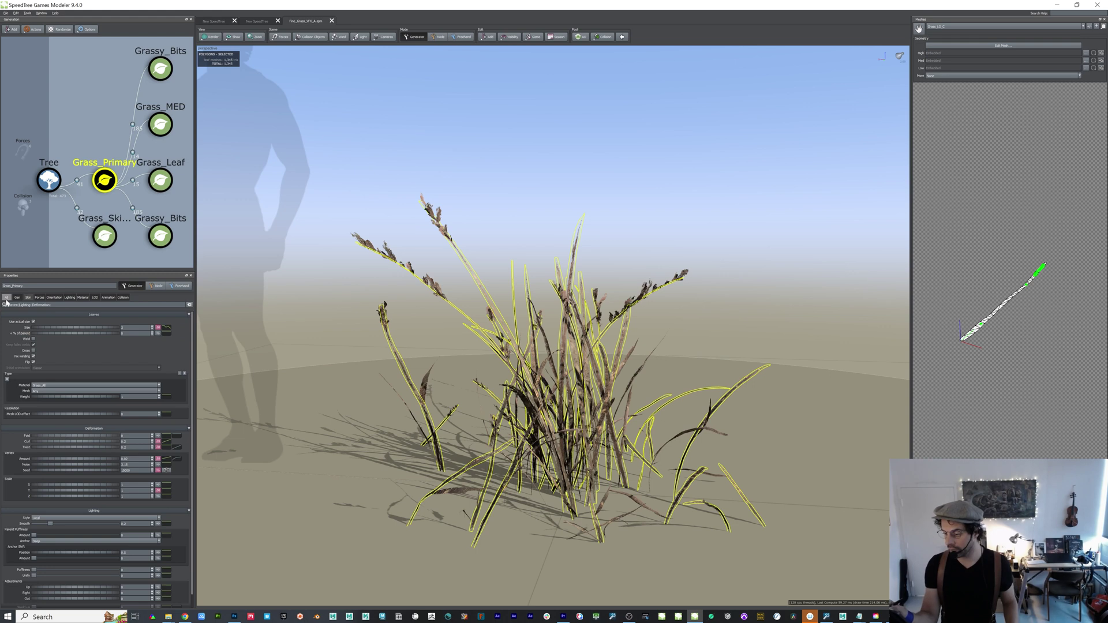
left_click(48, 184)
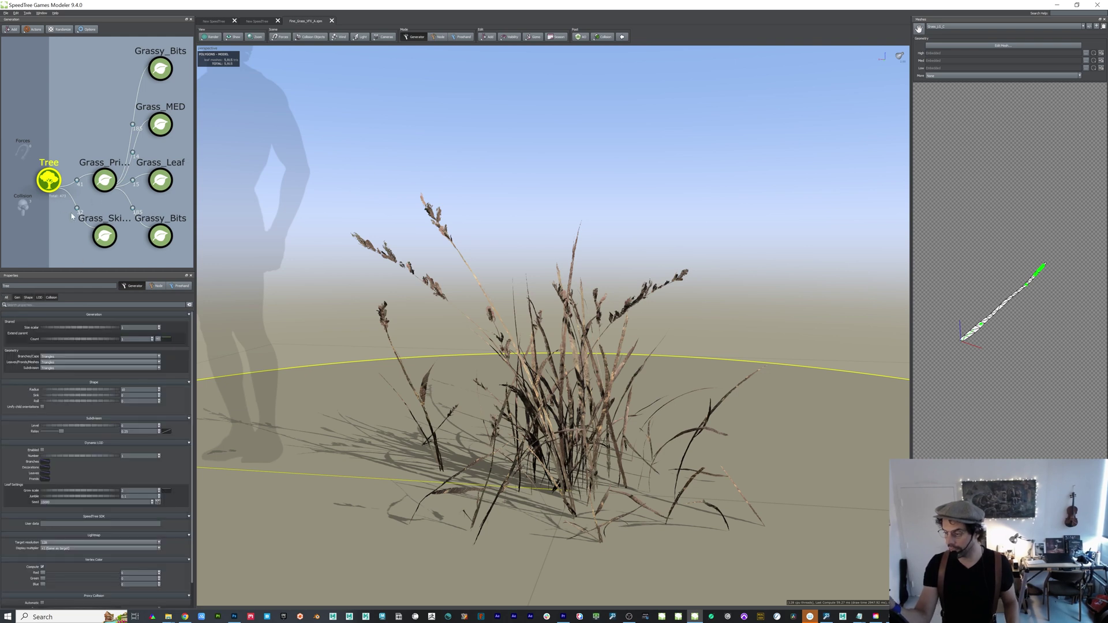
left_click(104, 182)
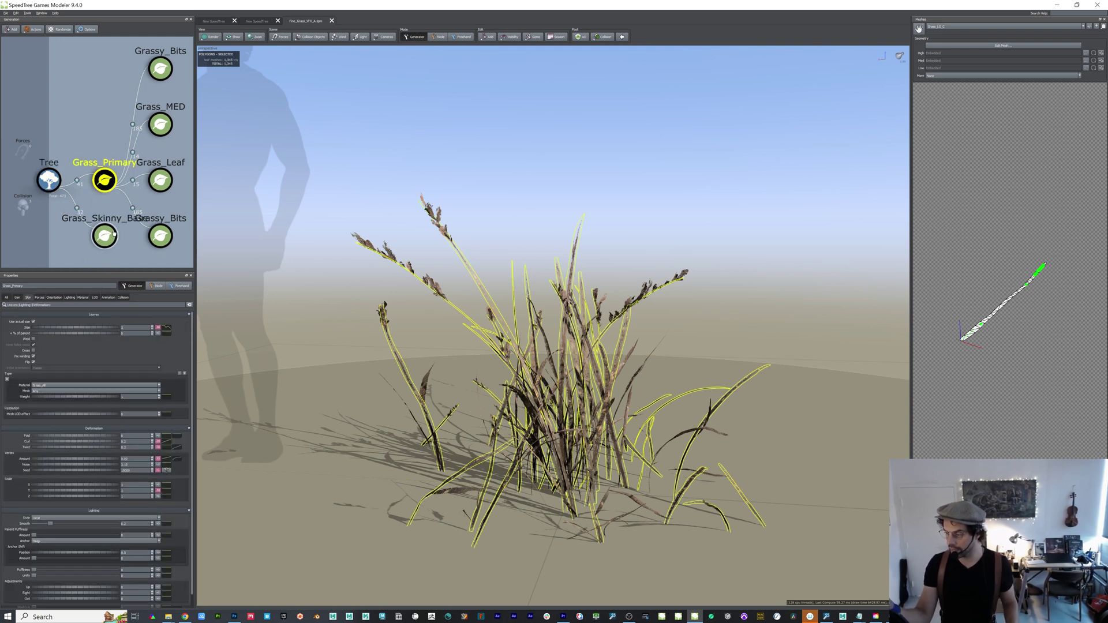
Browse Grass_Primary's property categories from generation through material, and return to the complete property list.
left_click(7, 297)
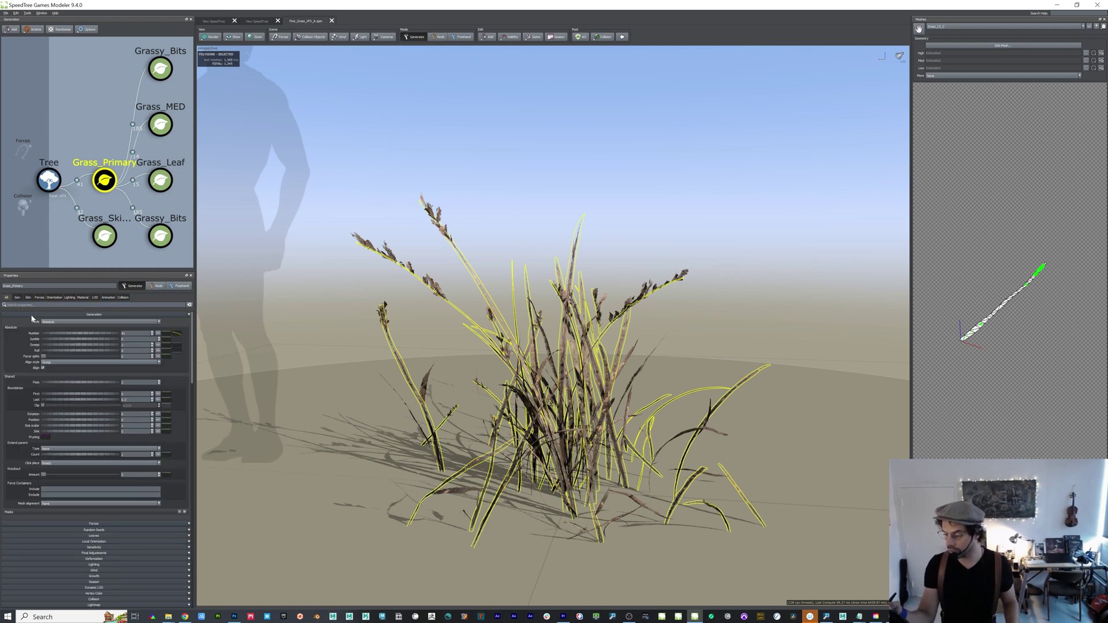
left_click(17, 298)
left_click(28, 298)
left_click(39, 298)
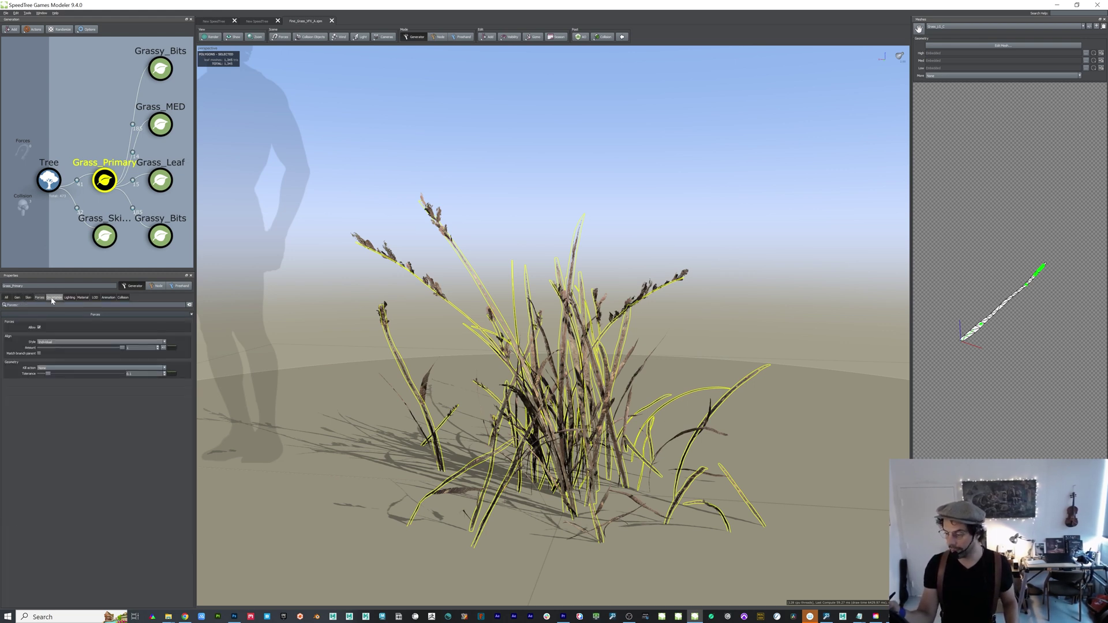
left_click(52, 299)
left_click(70, 298)
left_click(82, 298)
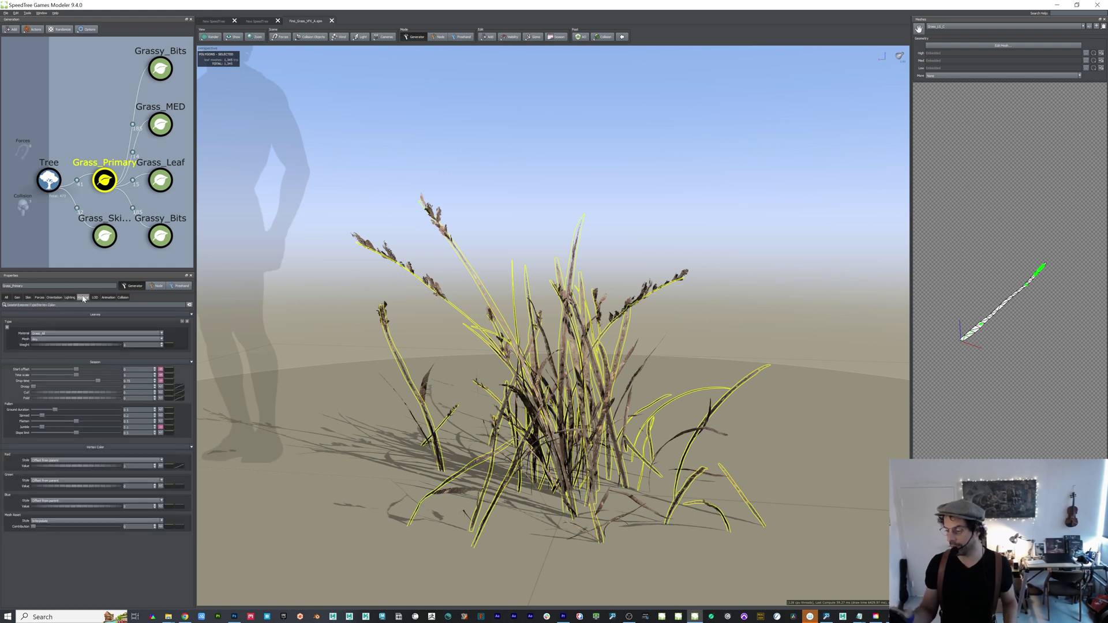
left_click(7, 298)
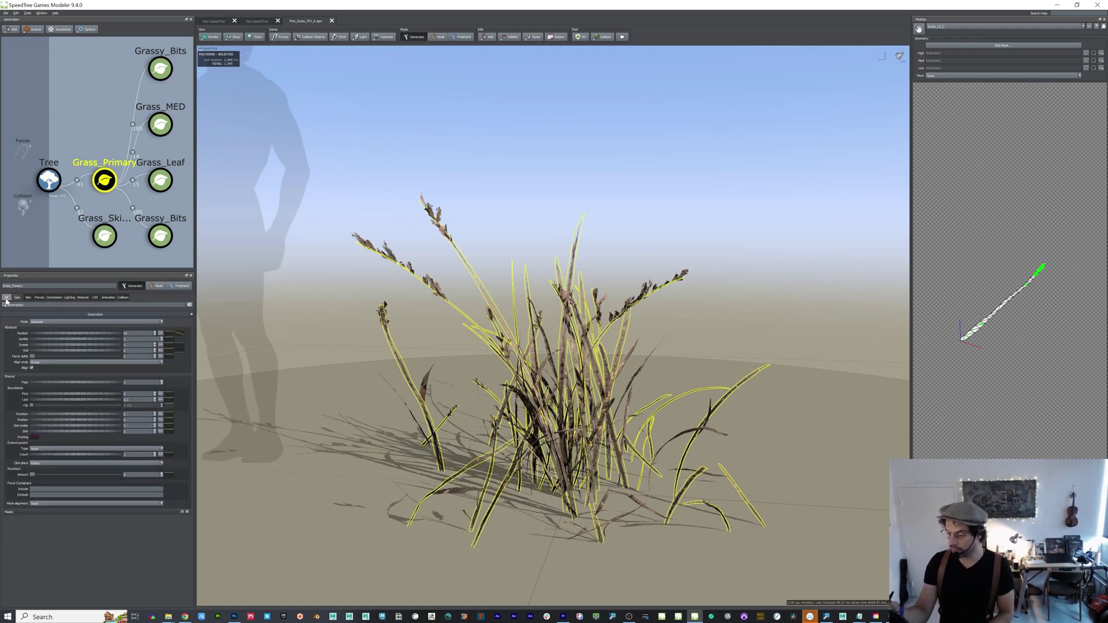
mouse_move(192, 335)
left_mouse_down()
mouse_move(189, 559)
mouse_move(191, 323)
left_mouse_up()
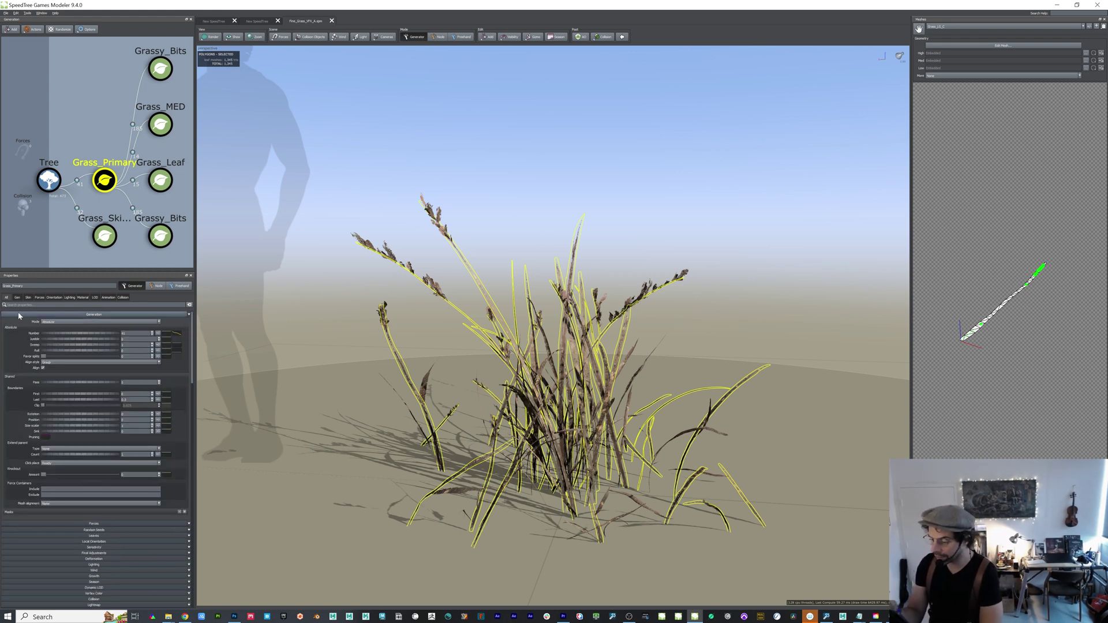
Check Grass_Primary's skin, orientation and material properties against the complete property list.
left_click(27, 297)
left_click(54, 298)
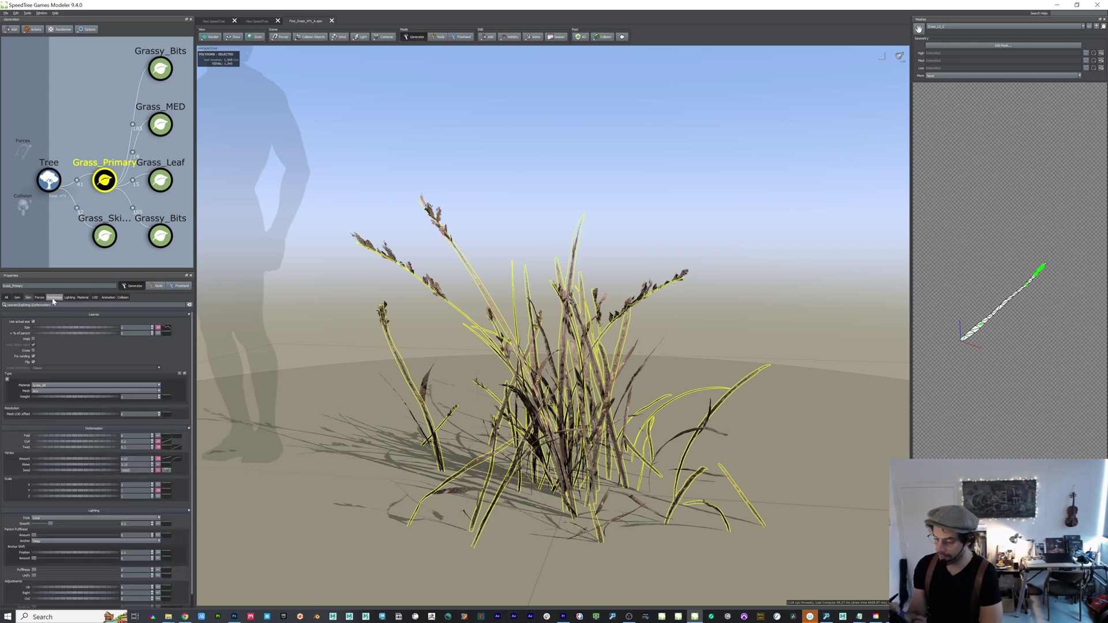
left_click(83, 297)
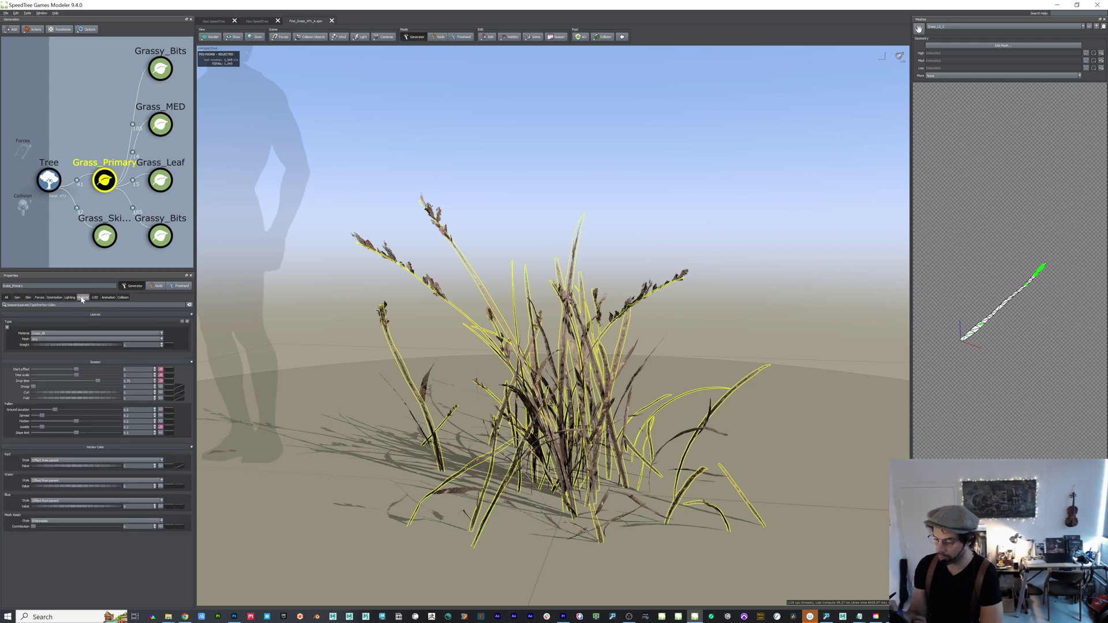
left_click(6, 298)
left_click_drag(191, 363, 198, 323)
Examine Grass_Primary's generation, skin, forces, orientation, lighting, material, animation and collision properties one after another.
left_click(17, 297)
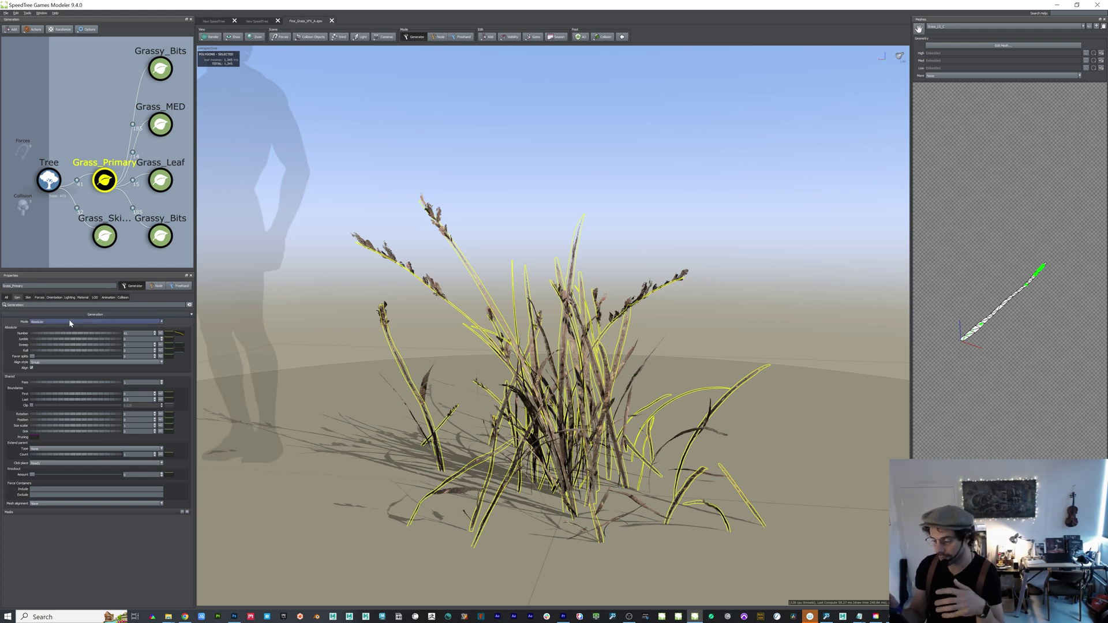
left_click(28, 297)
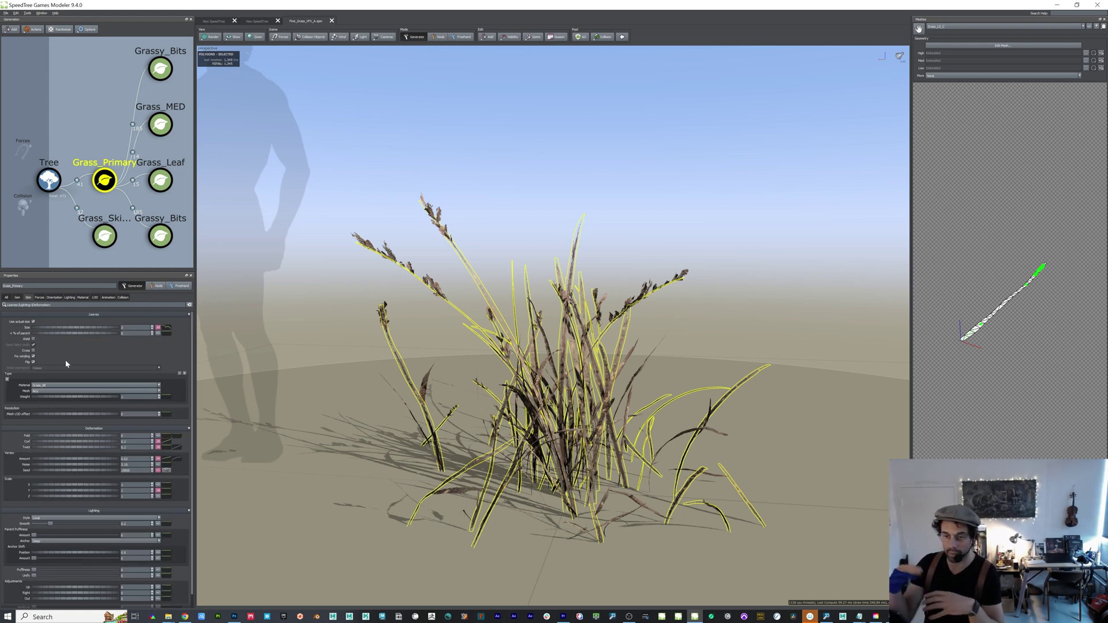
left_click(40, 298)
left_click(52, 298)
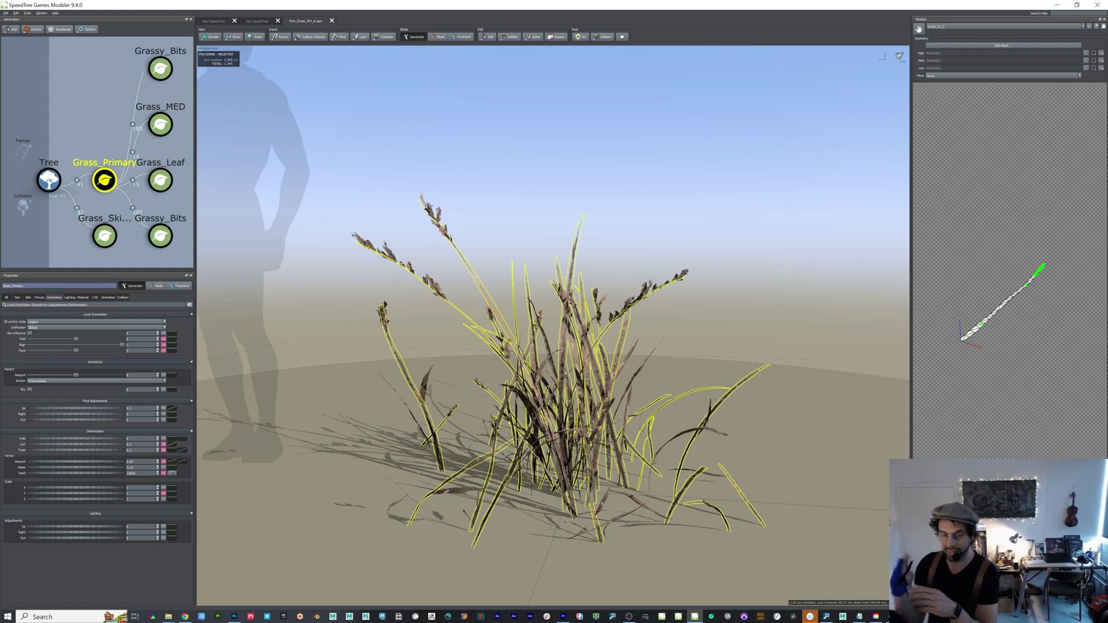
left_click(70, 298)
left_click(83, 298)
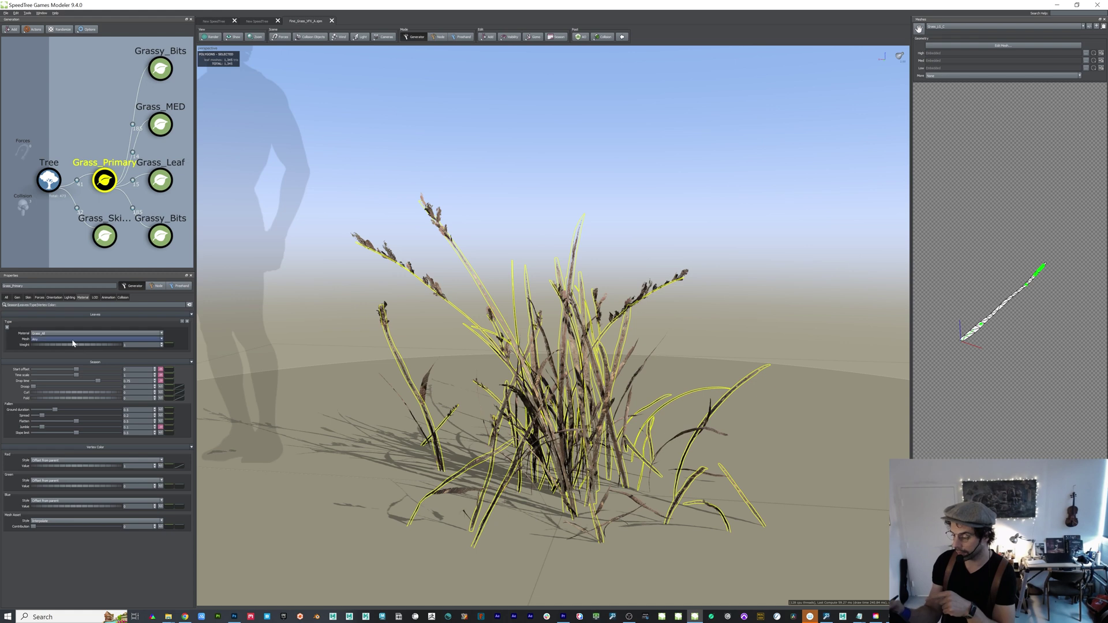
left_click(107, 298)
left_click(108, 298)
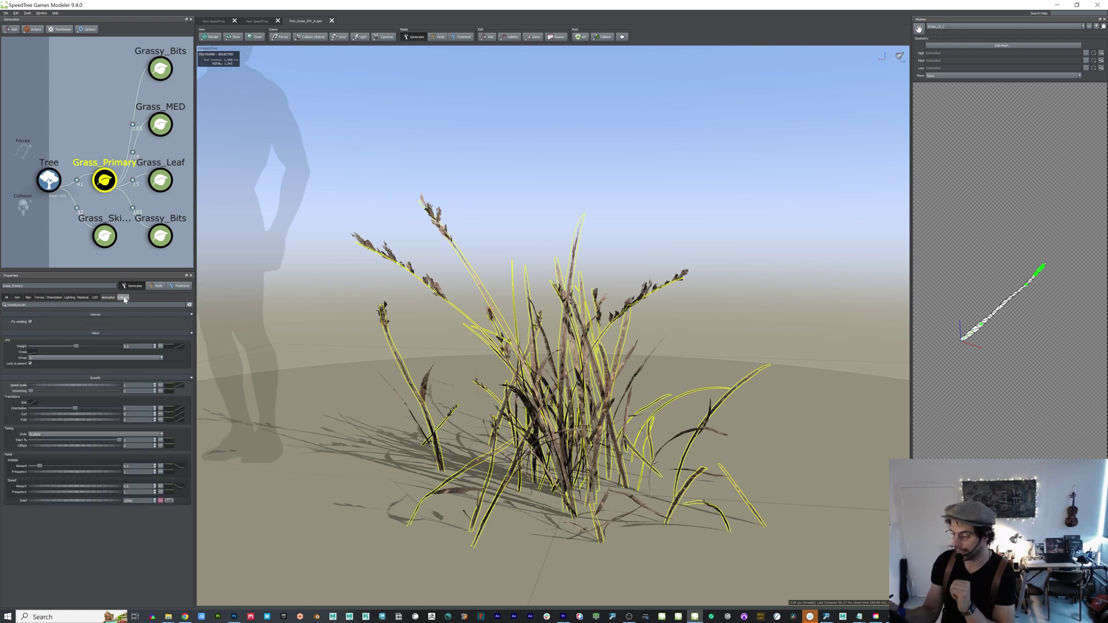
left_click(123, 298)
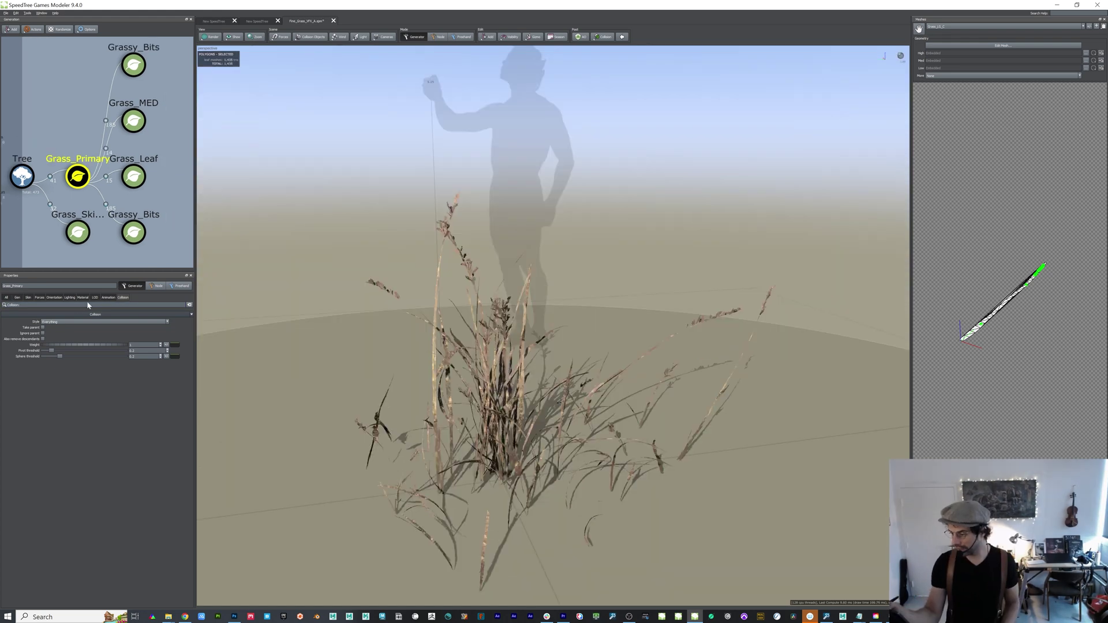
left_click(109, 298)
left_click(120, 298)
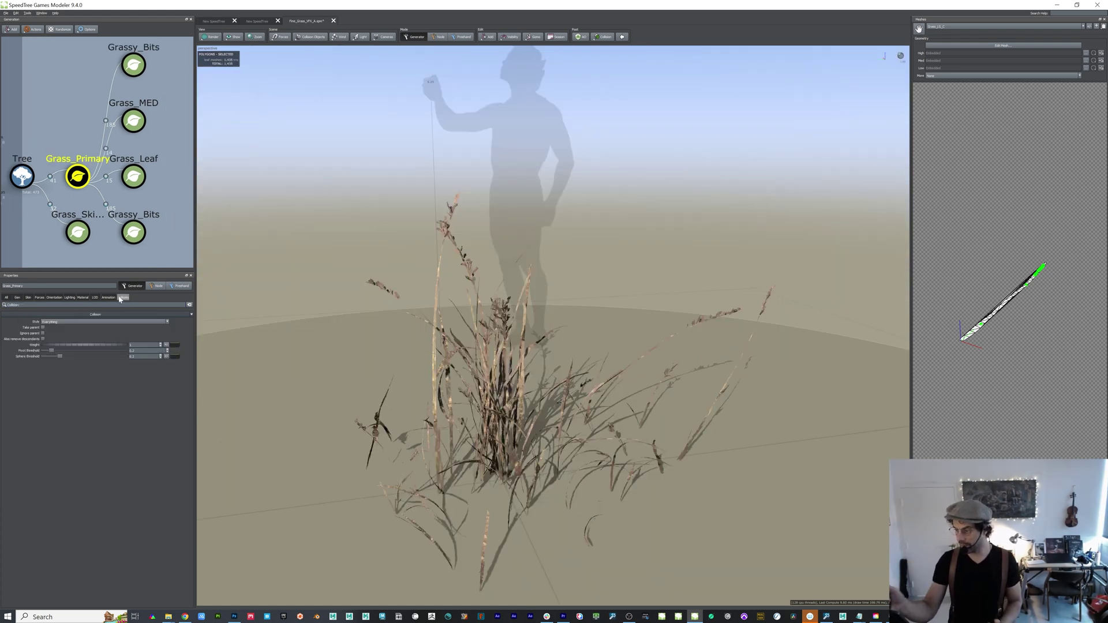
Bring up the materials of the grass model.
mouse_move(115, 160)
middle_mouse_down()
mouse_move(92, 179)
mouse_move(135, 155)
middle_mouse_up()
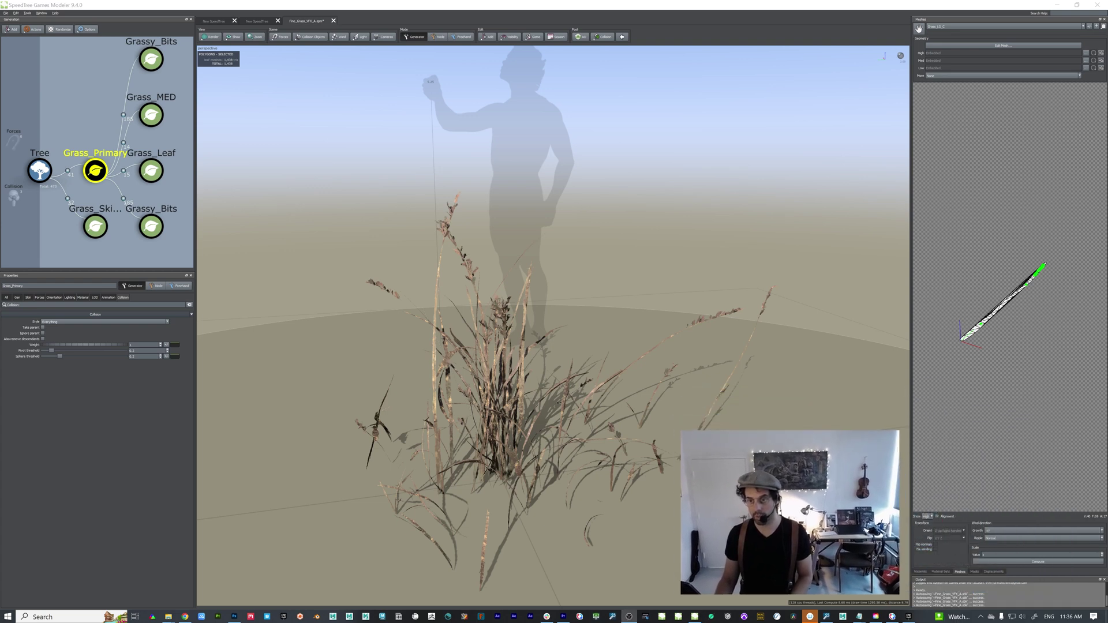
left_click(920, 572)
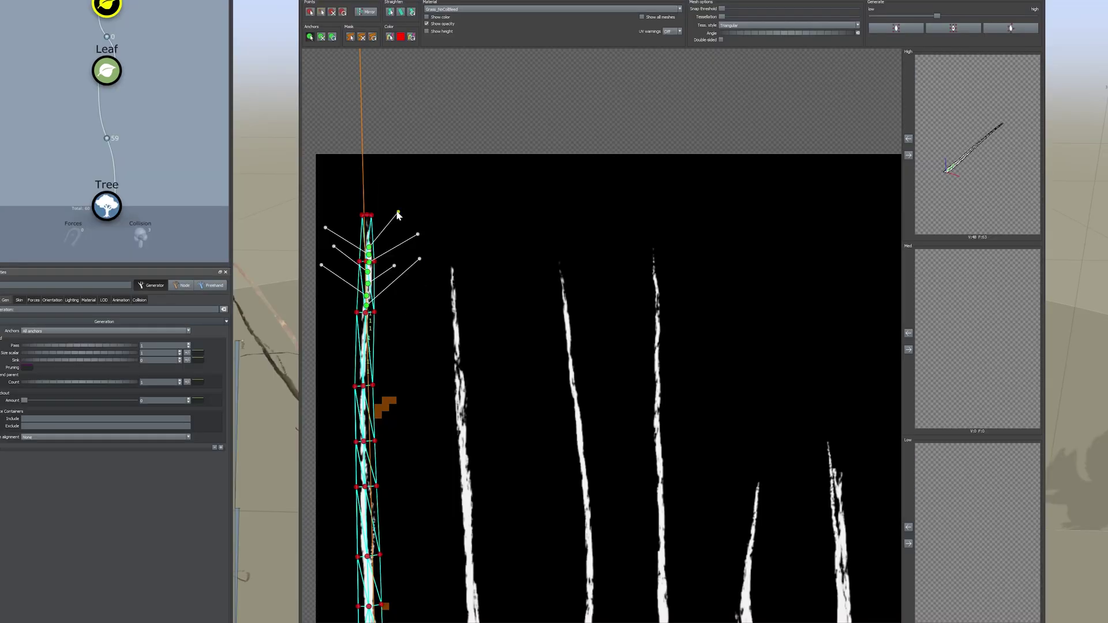
Place a directional anchor on the grass blade mesh and transfer the mesh to the low-detail slot.
left_click_drag(415, 361, 412, 294)
left_click(908, 544)
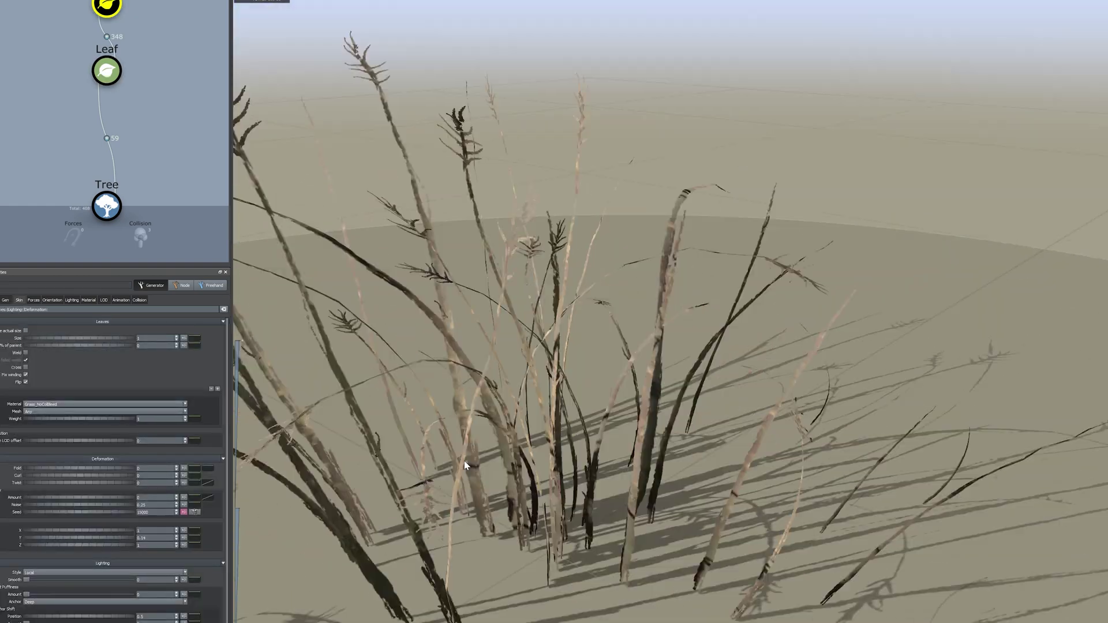
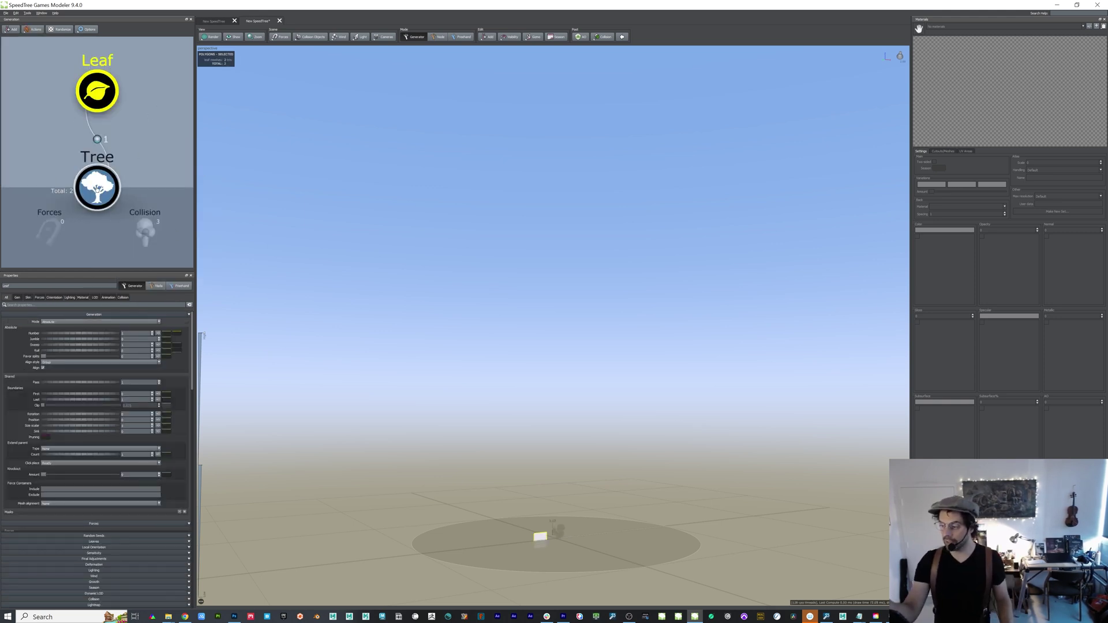
View the properties of the Tree generator and of the Leaf generator attached to it.
left_click(104, 195)
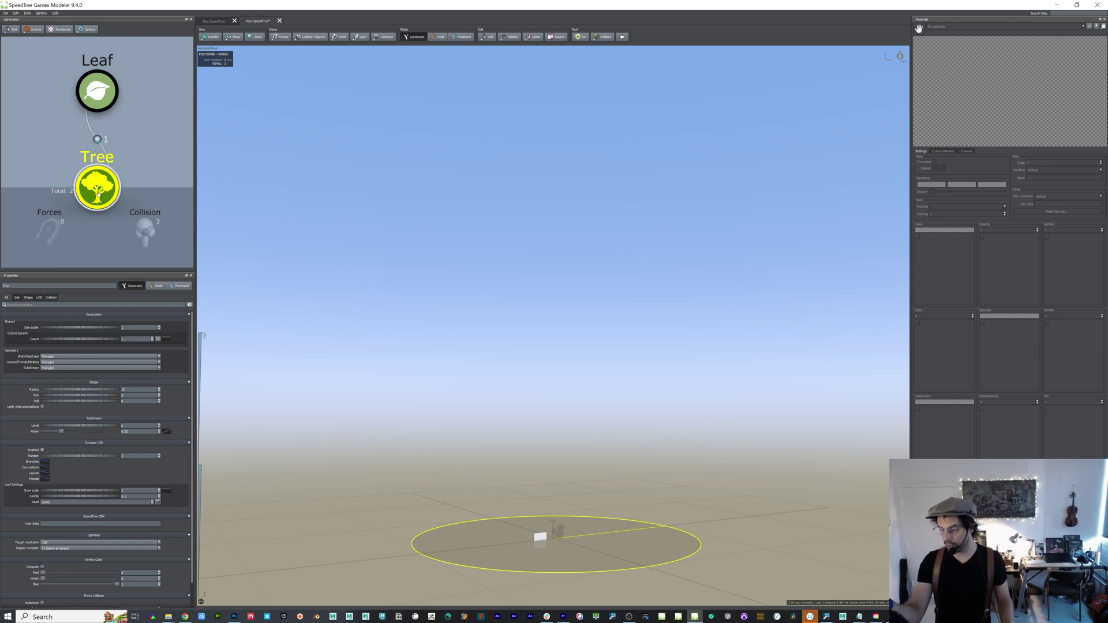
left_click(461, 452)
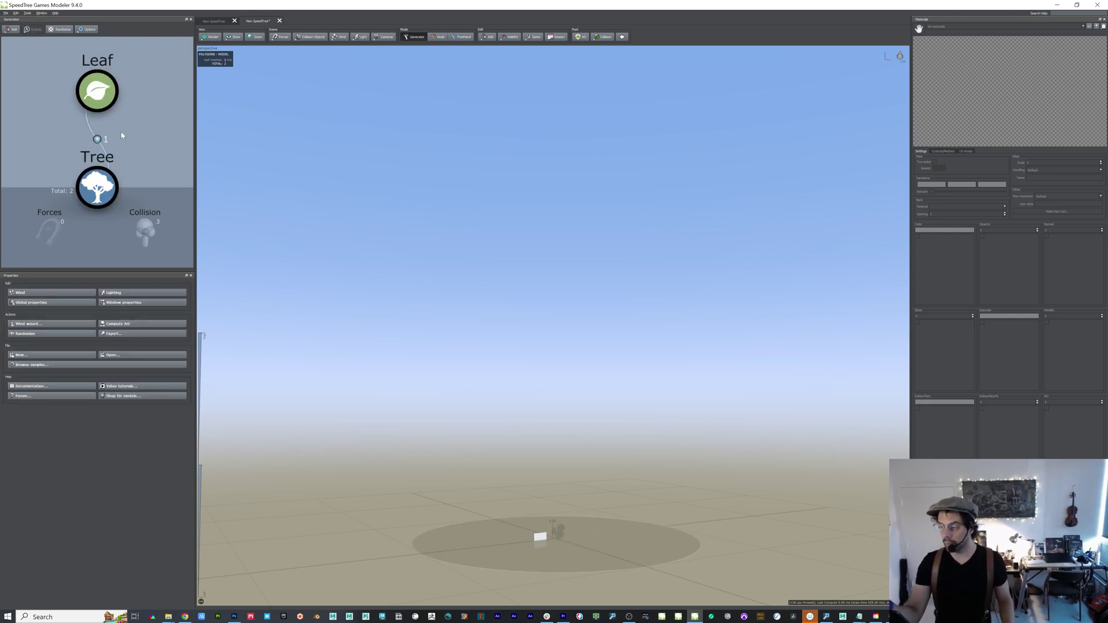
left_click(95, 81)
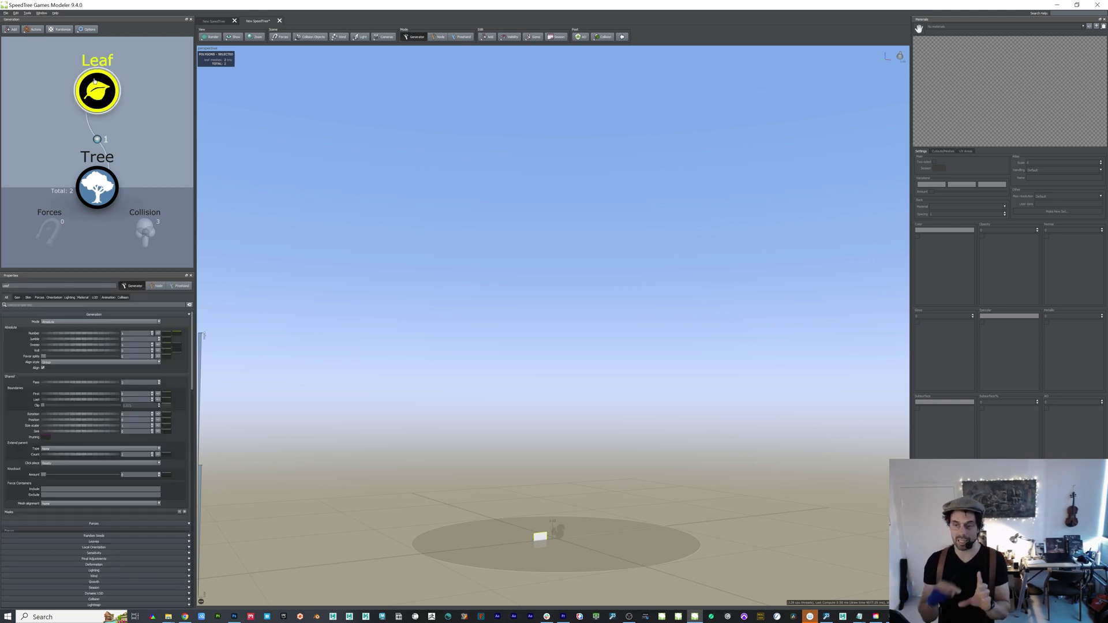
Set the Leaf generator's local orientation Align to its maximum.
left_click(92, 77)
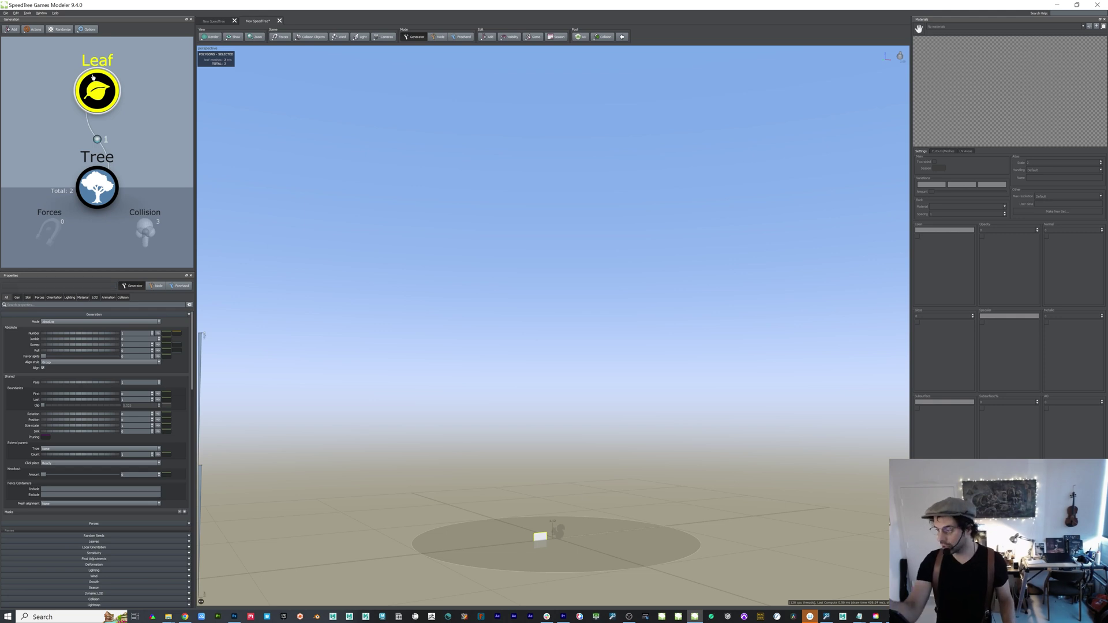
left_click_drag(582, 502, 576, 495)
middle_click_drag(576, 495, 569, 462)
right_click_drag(569, 462, 603, 470)
middle_click_drag(604, 470, 591, 459)
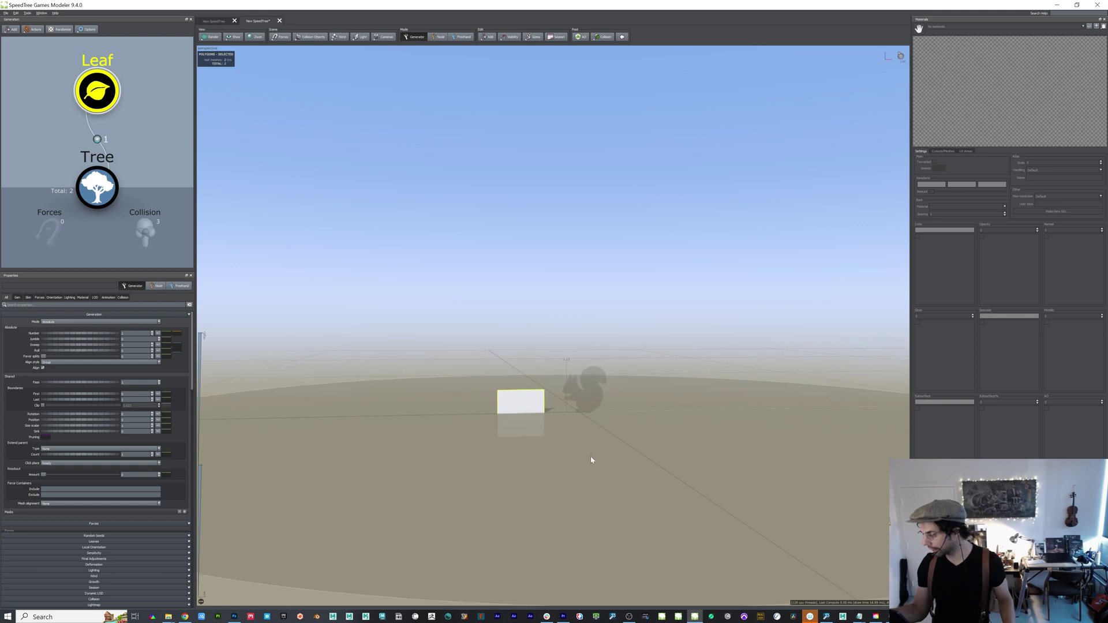
right_click_drag(591, 459, 601, 465)
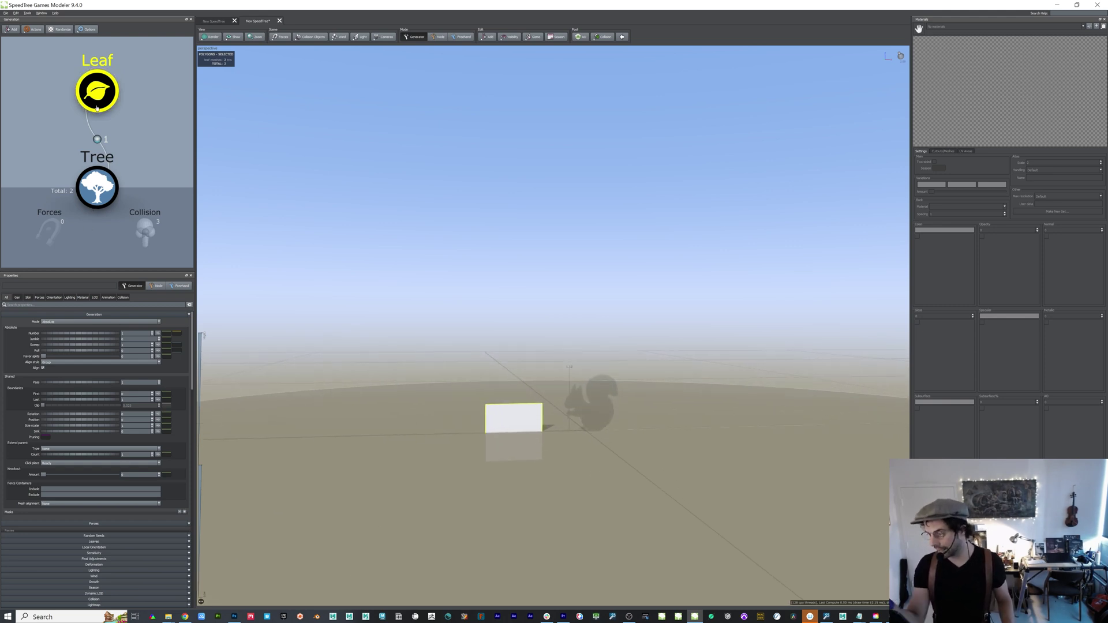
left_click(53, 299)
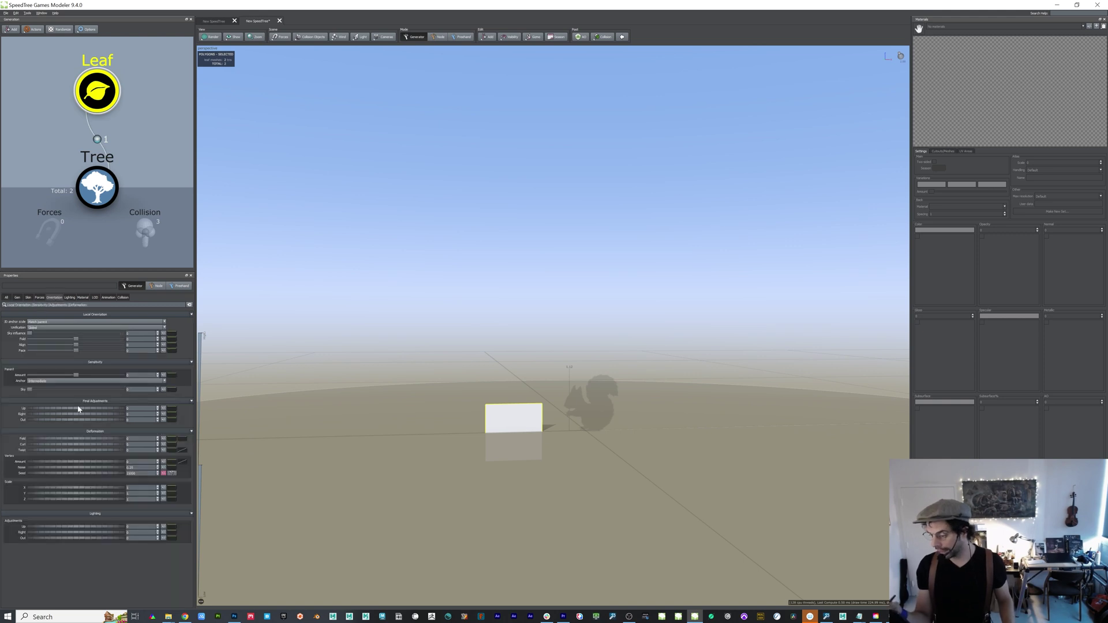
left_click_drag(75, 345, 124, 342)
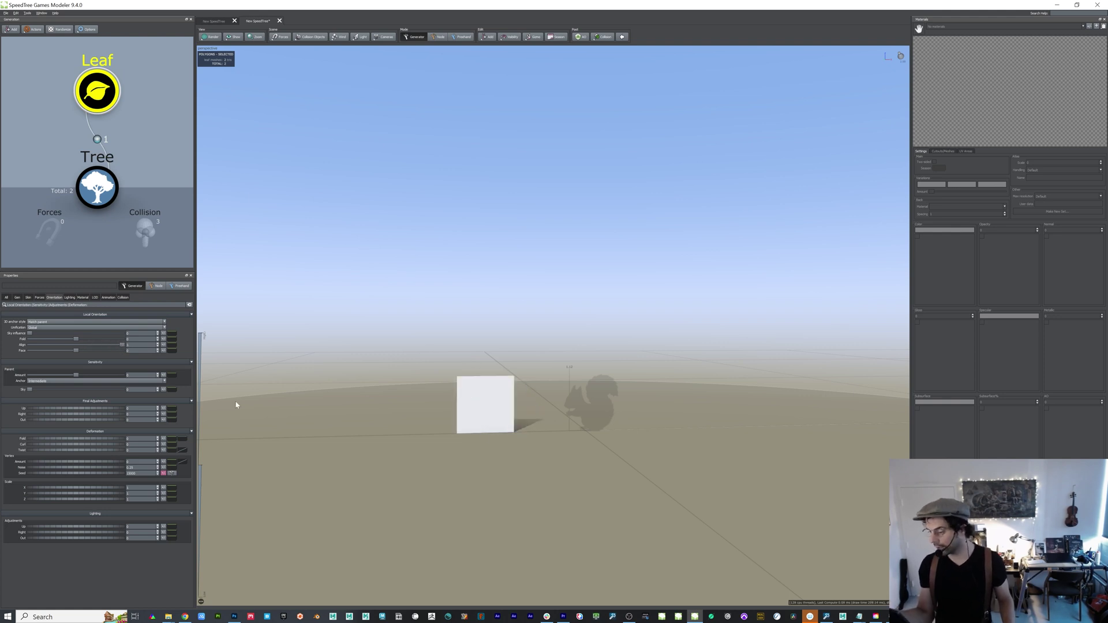
Raise the Leaf generator's absolute leaf number to 9.
left_click(17, 297)
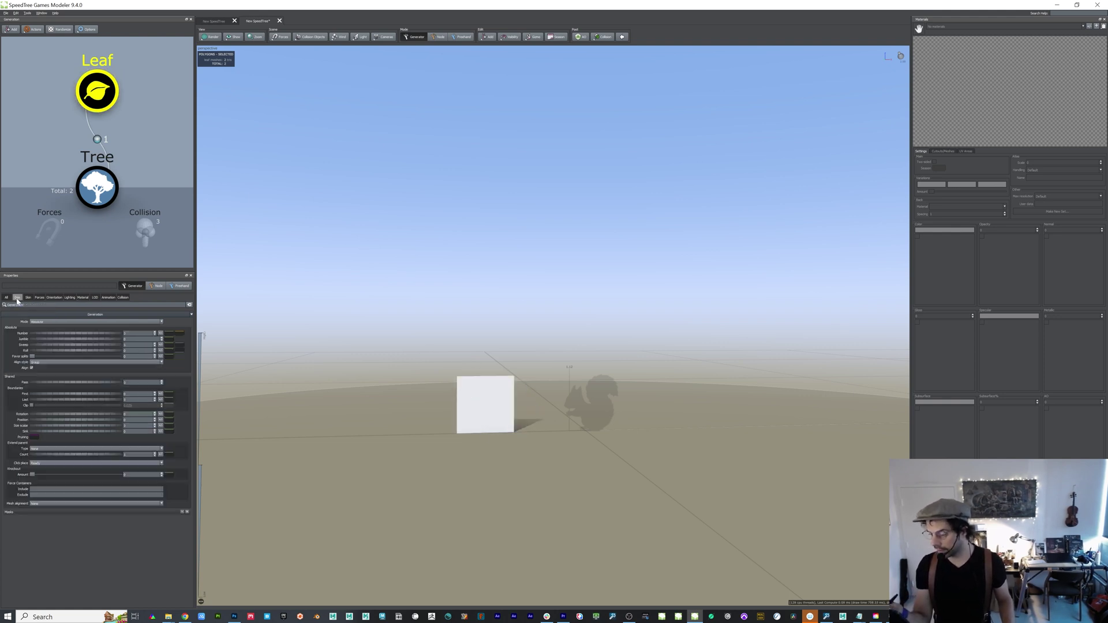
left_click_drag(45, 335, 95, 333)
scroll(400, 438, "down", 3)
left_click_drag(399, 439, 396, 462)
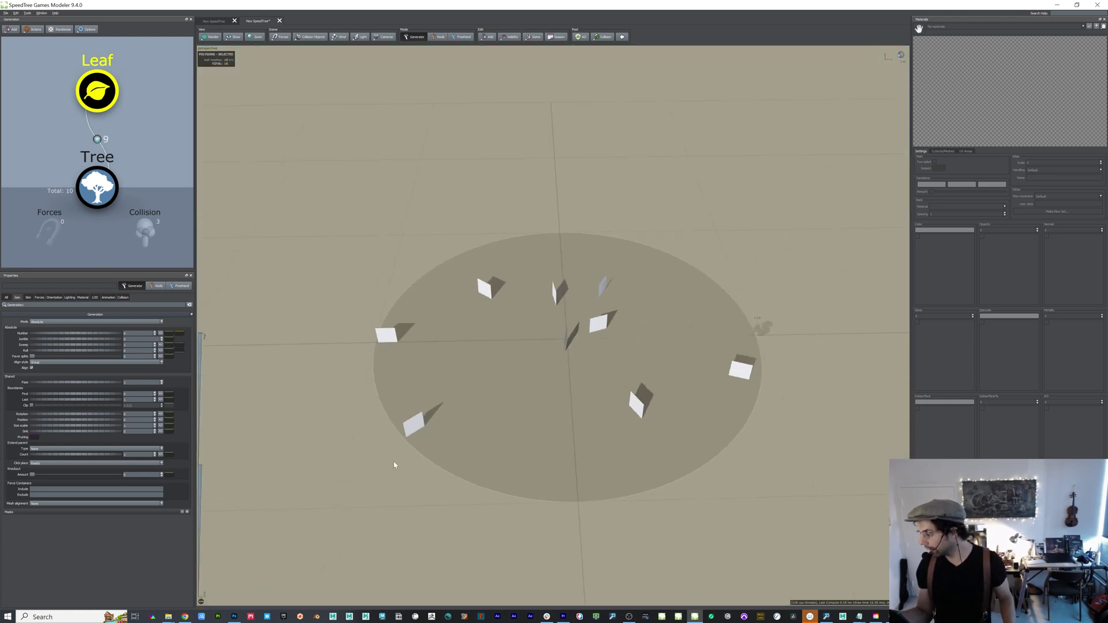
Adjust the Leaf generator's First and Last boundaries to gather the leaves near the centre of the Tree's base circle.
left_click(97, 189)
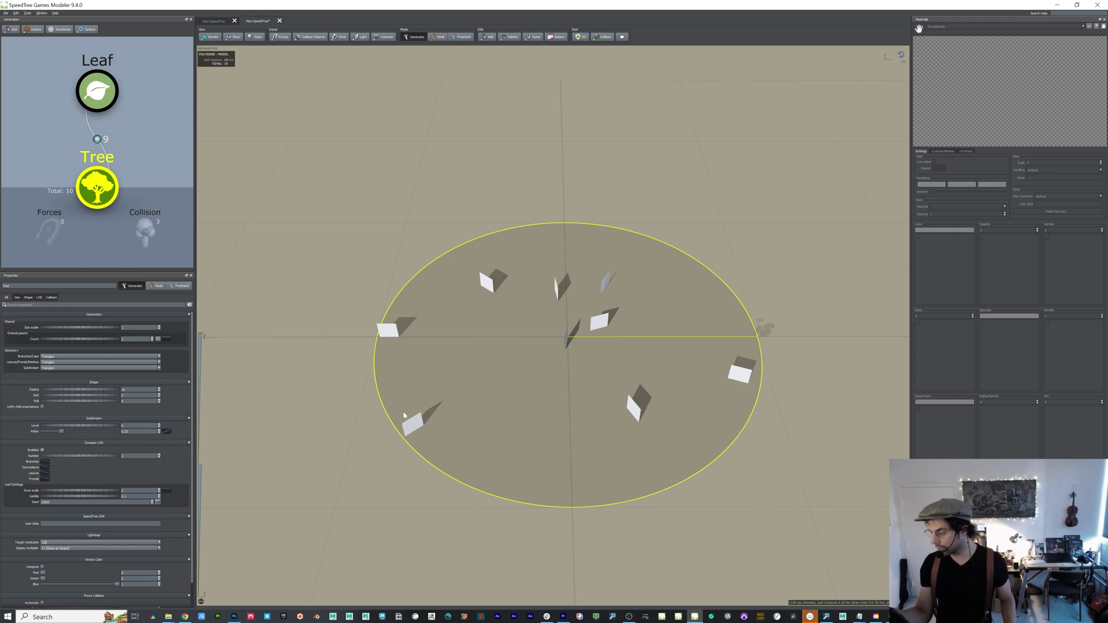
left_click(110, 93)
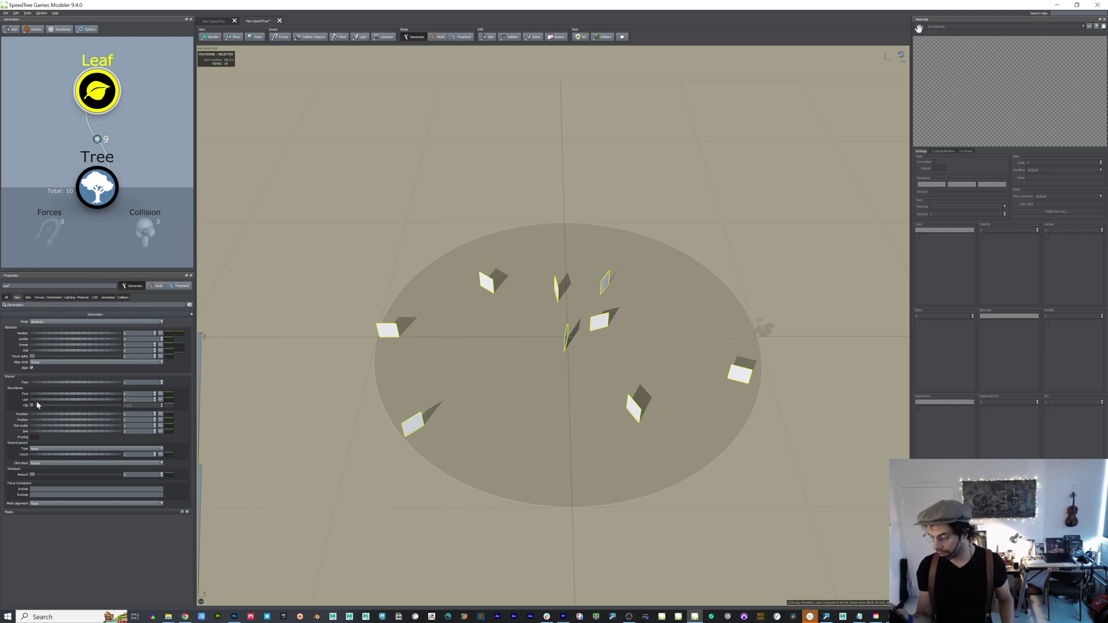
mouse_move(50, 397)
left_mouse_down()
mouse_move(105, 396)
mouse_move(68, 407)
mouse_move(67, 396)
left_mouse_up()
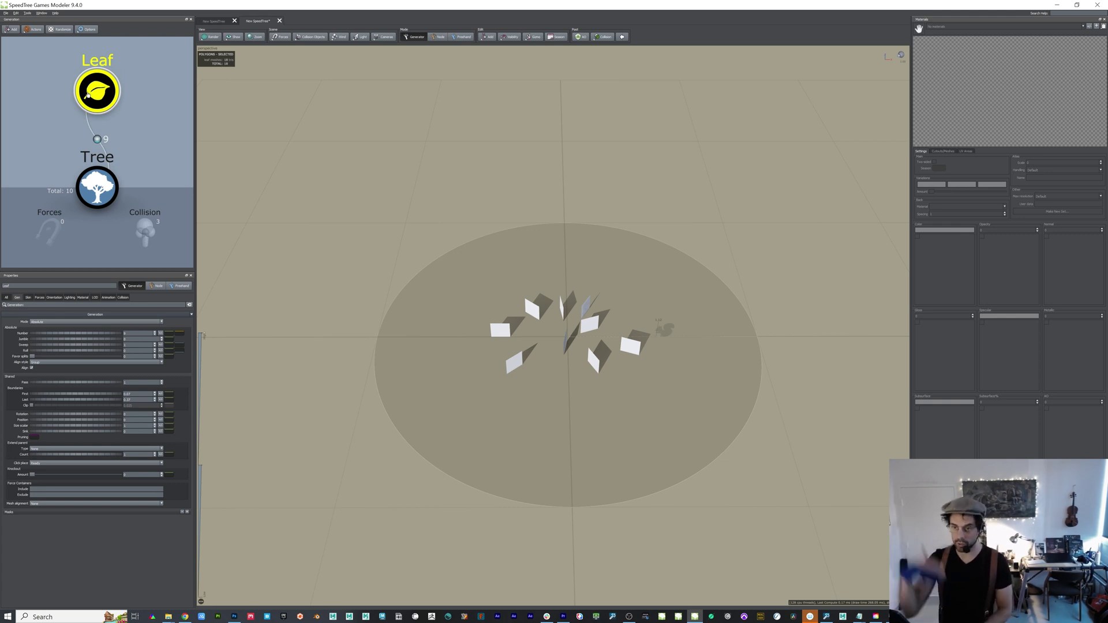
Import a new material for the Leaf generator from the dark grass colour texture in the Textures folder.
left_click_drag(635, 494, 480, 423)
scroll(583, 466, "up", 3)
left_click(451, 413)
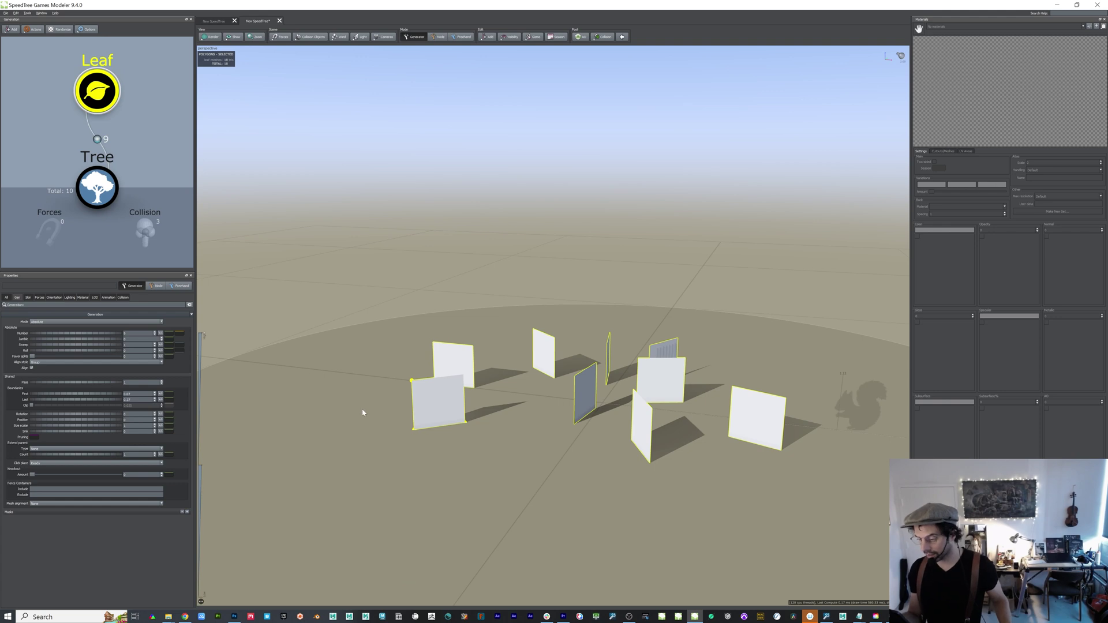
left_click(82, 298)
left_click(66, 335)
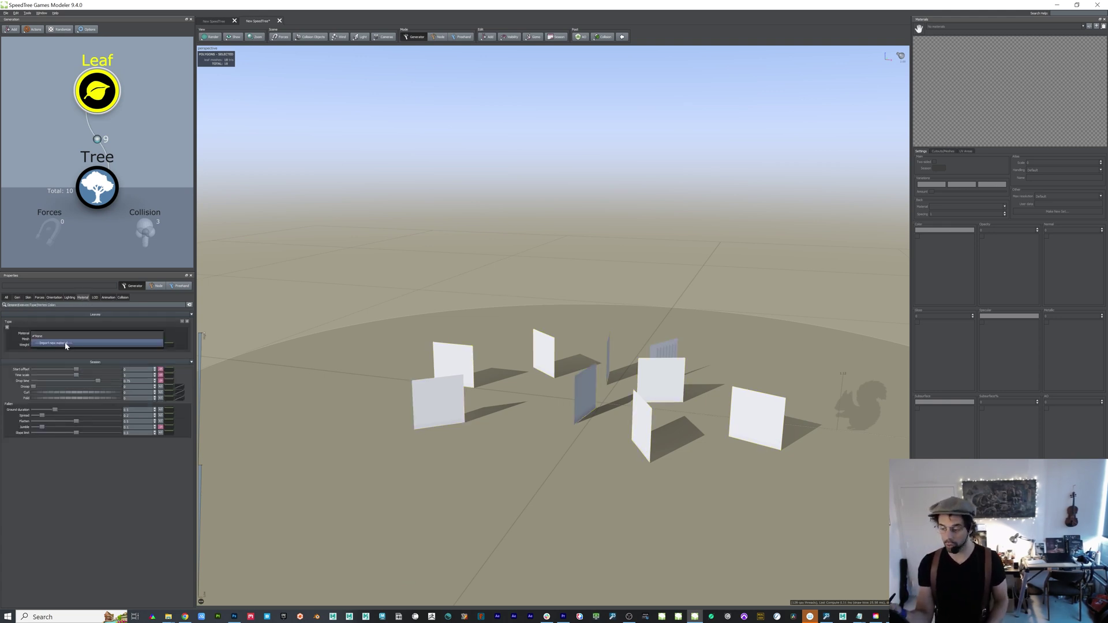
left_click(67, 344)
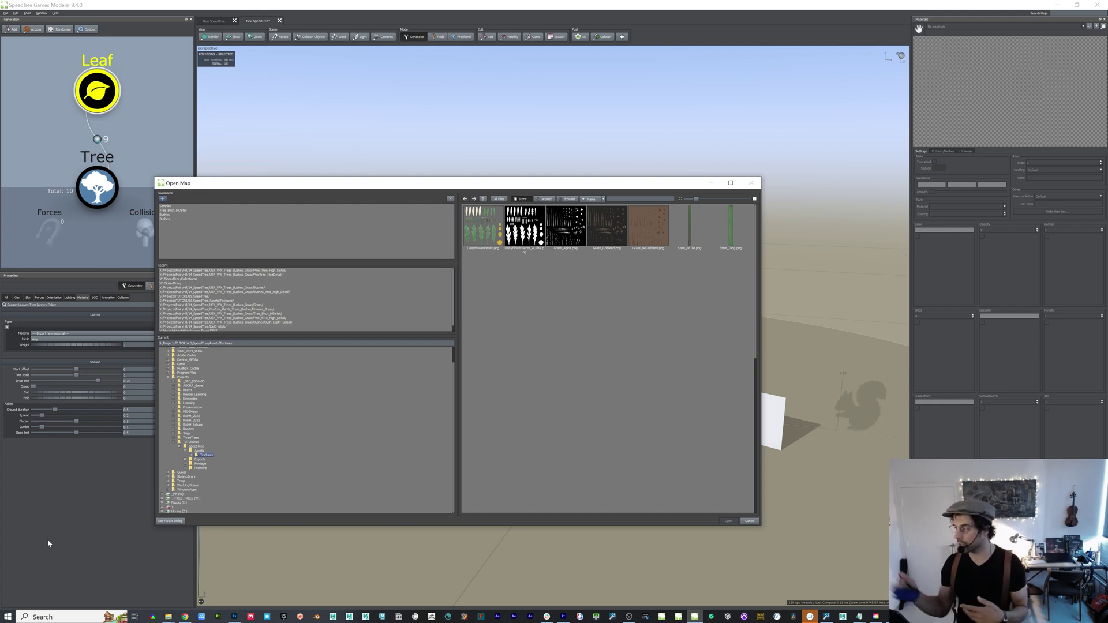
left_click(614, 233)
left_click(728, 521)
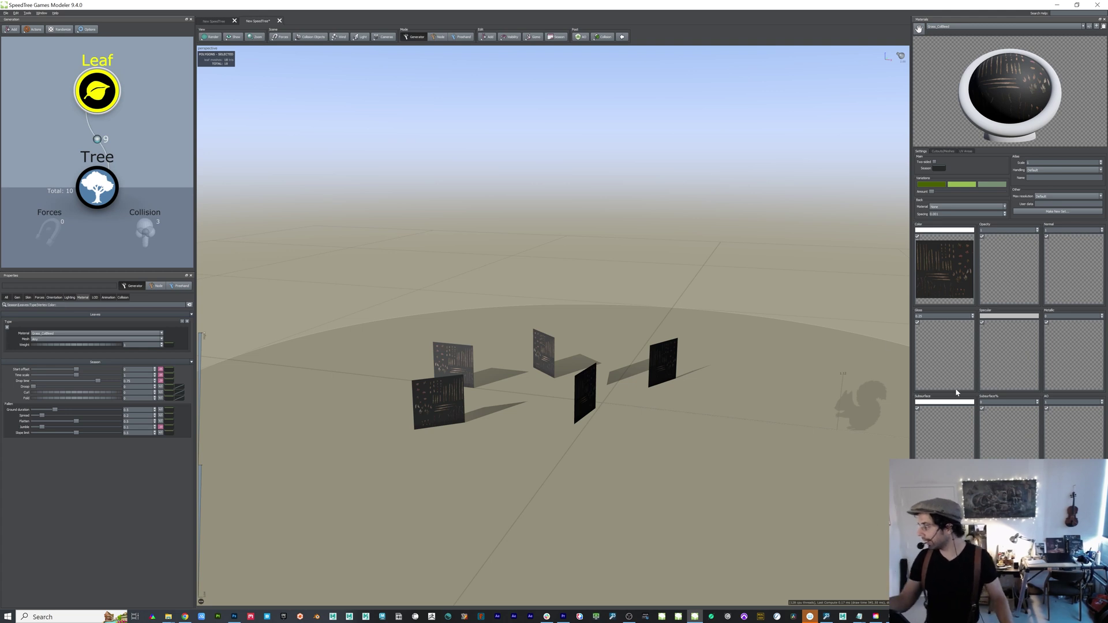
Load the grass alpha texture as the material's Opacity map.
double_click(1003, 267)
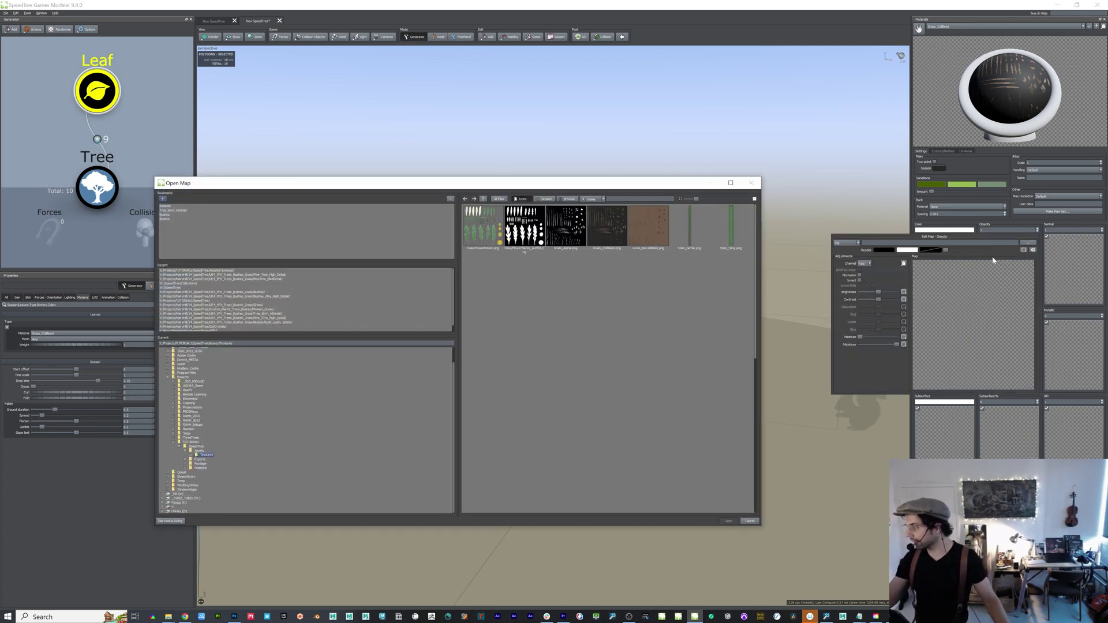
left_click(569, 240)
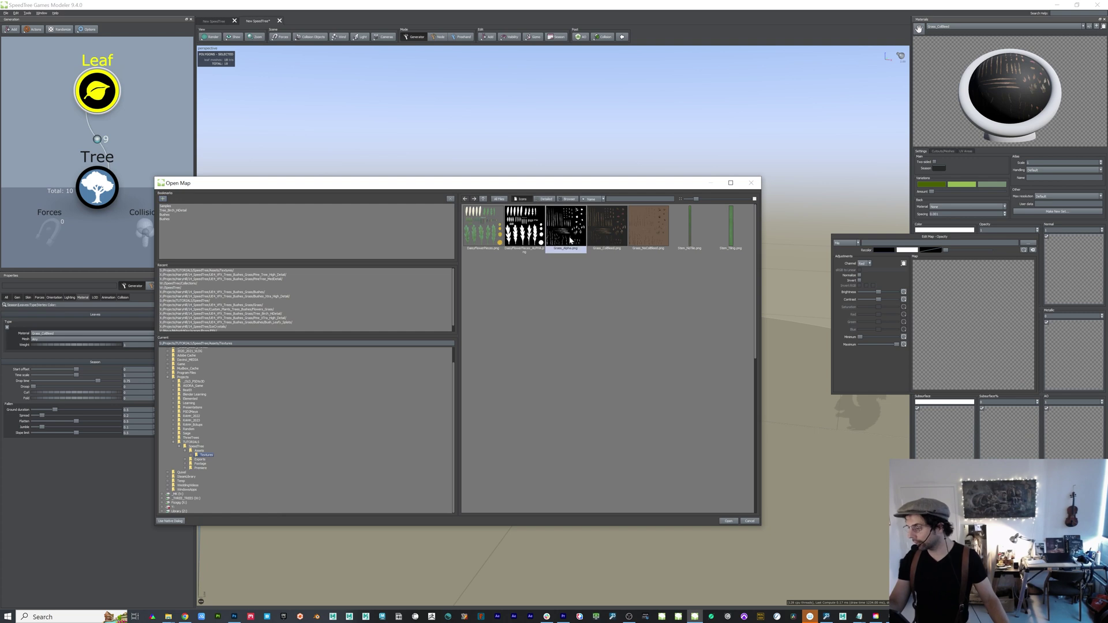
left_click(729, 521)
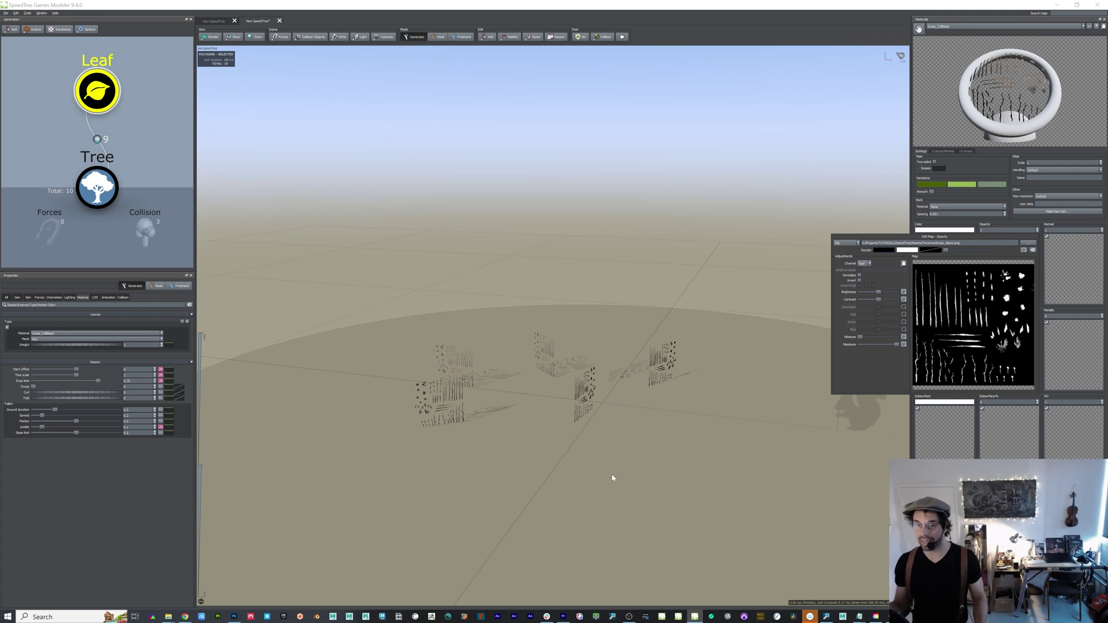
Examine from close up and from several sides how the color and opacity maps display on the leaf cards.
left_click(718, 383)
left_click_drag(718, 383, 571, 479)
scroll(538, 466, "up", 3)
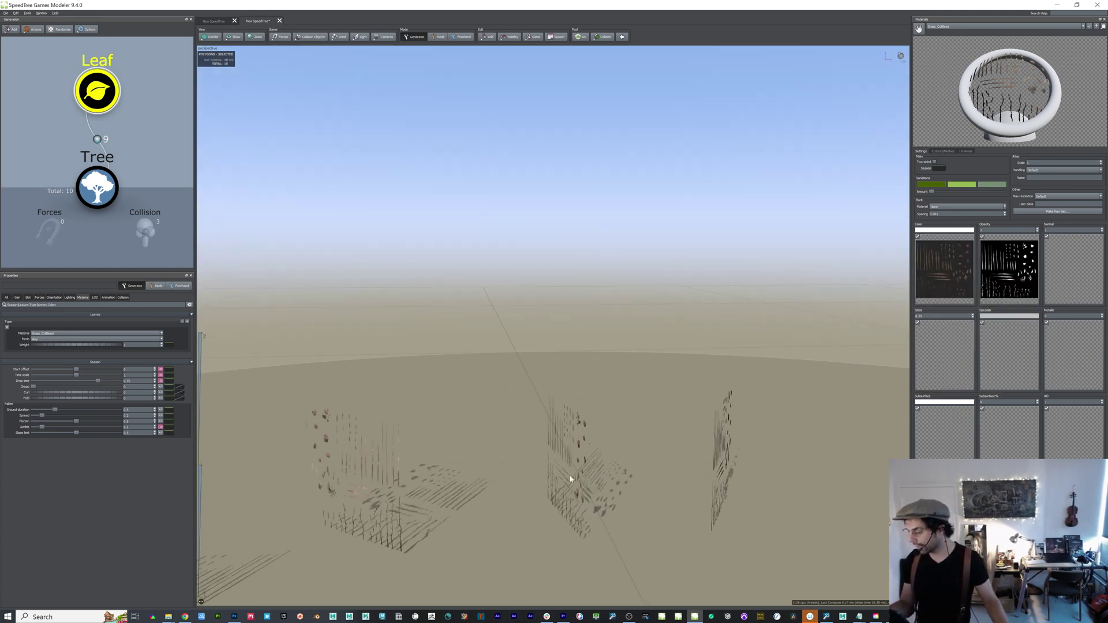
middle_click_drag(571, 479, 606, 443)
scroll(612, 444, "up", 4)
scroll(609, 453, "down", 2)
mouse_move(605, 453)
left_mouse_down()
mouse_move(580, 456)
mouse_move(594, 452)
left_mouse_up()
scroll(583, 460, "down", 3)
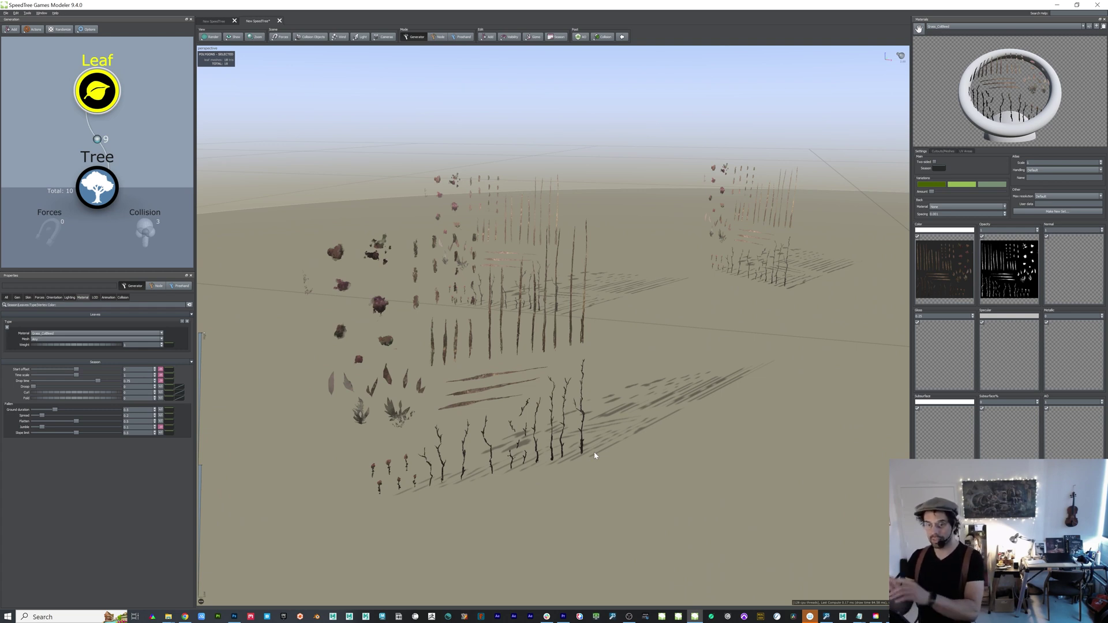
left_click_drag(595, 456, 825, 454)
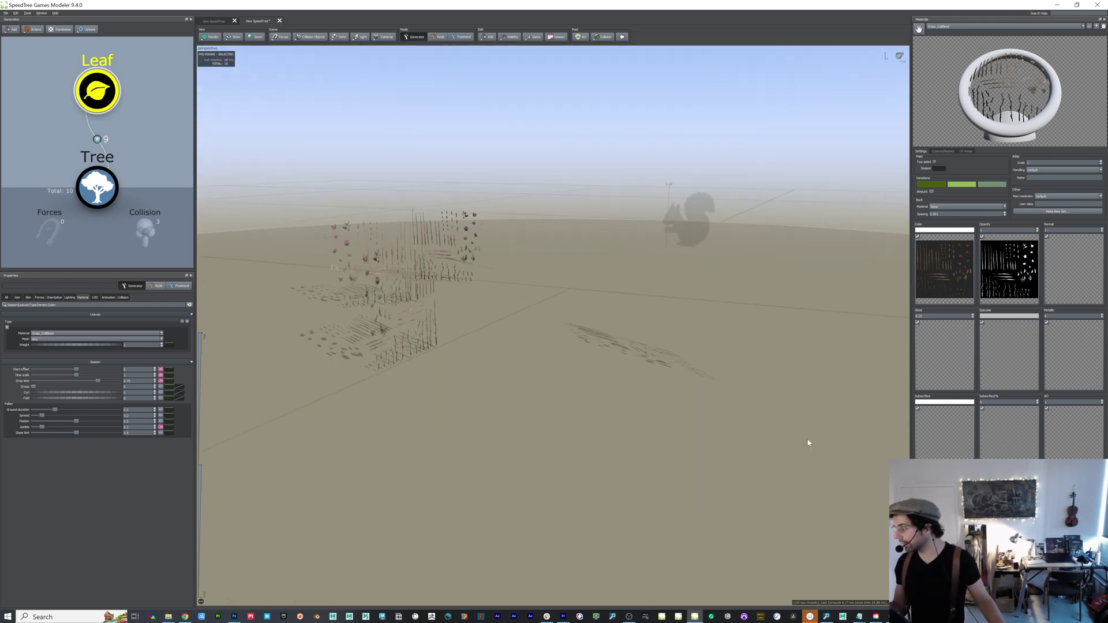
Make the grass material two-sided and view the leaf cards from around the model.
left_click(934, 162)
left_click_drag(692, 475, 643, 483)
scroll(641, 470, "down", 3)
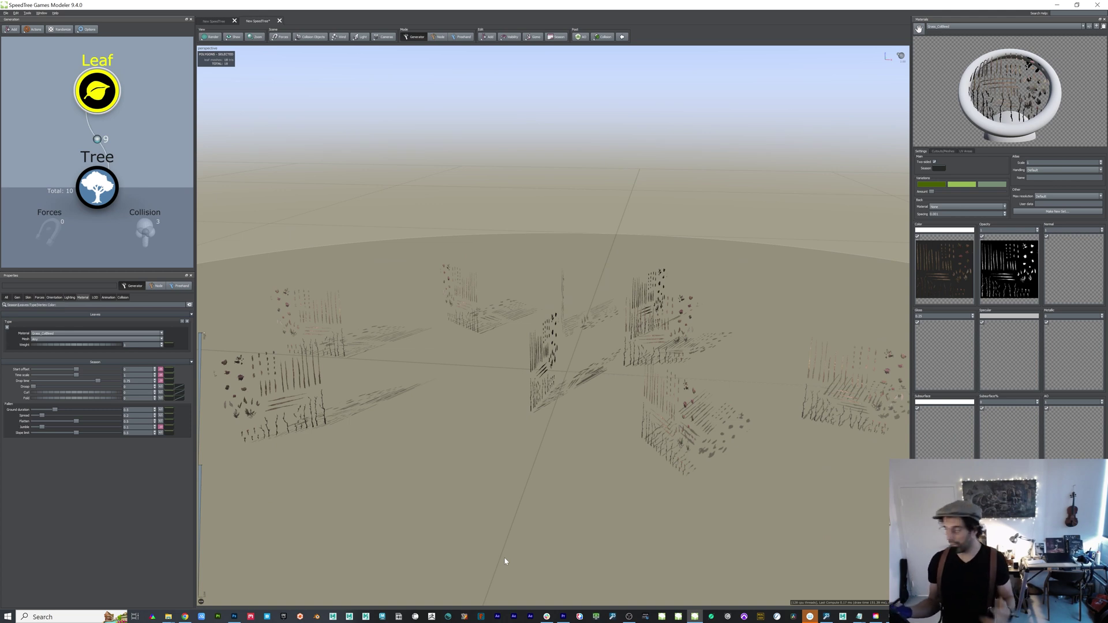
mouse_move(725, 433)
left_mouse_down()
mouse_move(710, 441)
mouse_move(739, 433)
left_mouse_up()
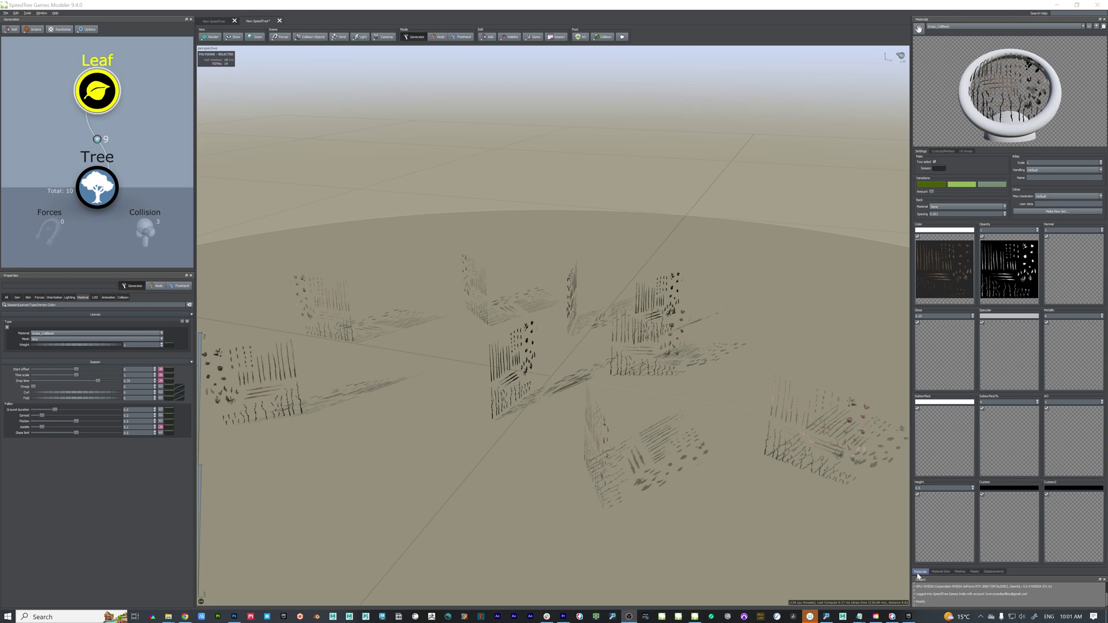
Look through the material sets, meshes, masks and displacements, and return to the list of materials.
left_click(941, 572)
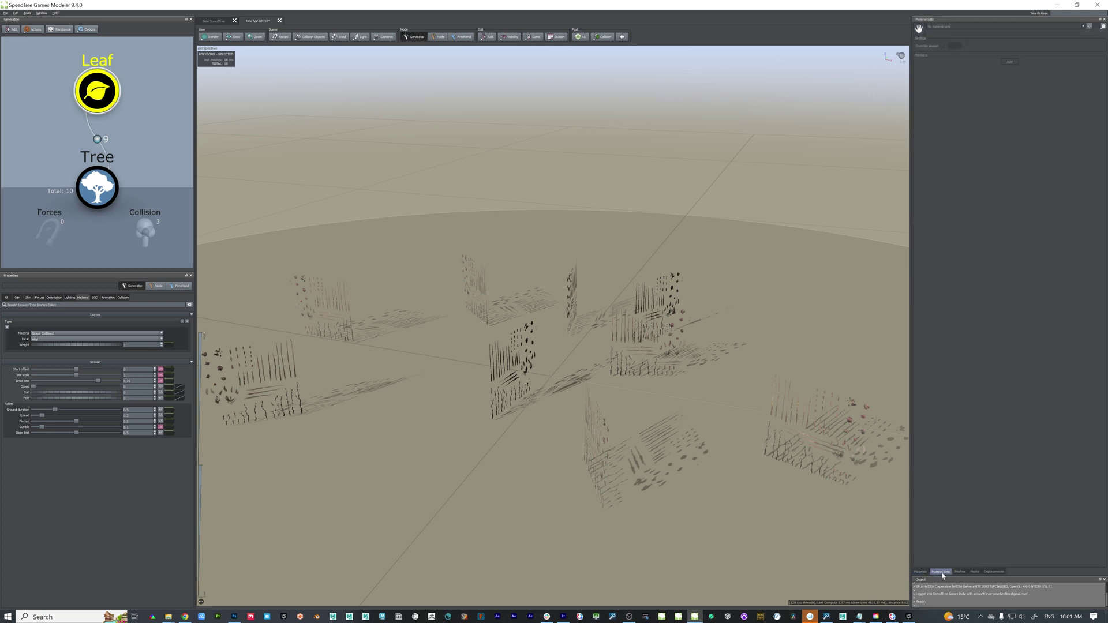
left_click(960, 572)
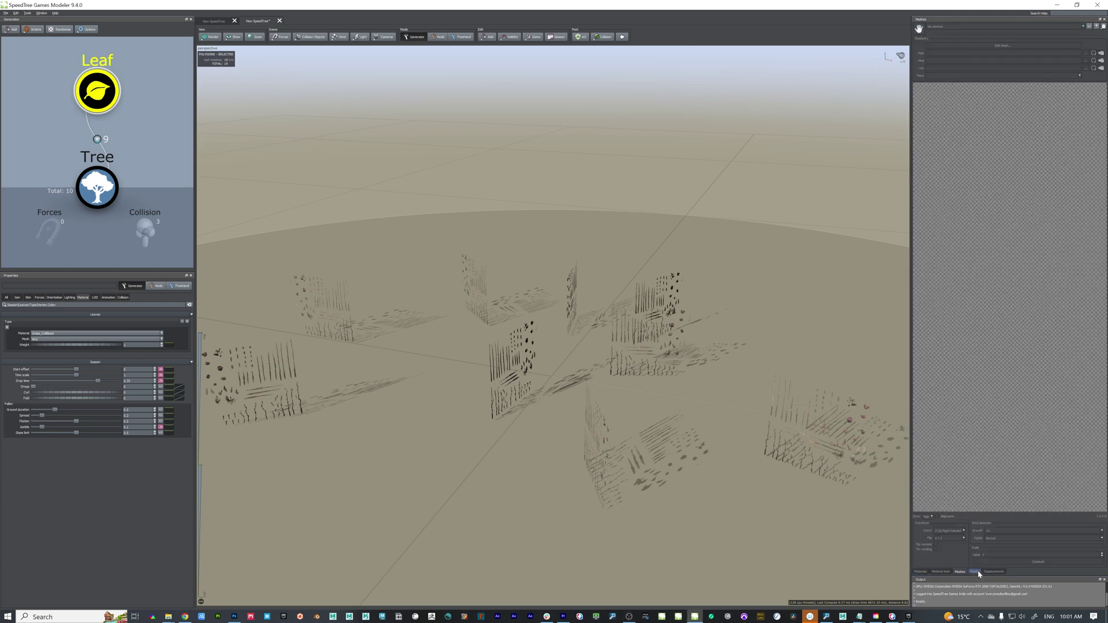
left_click(975, 572)
left_click(992, 572)
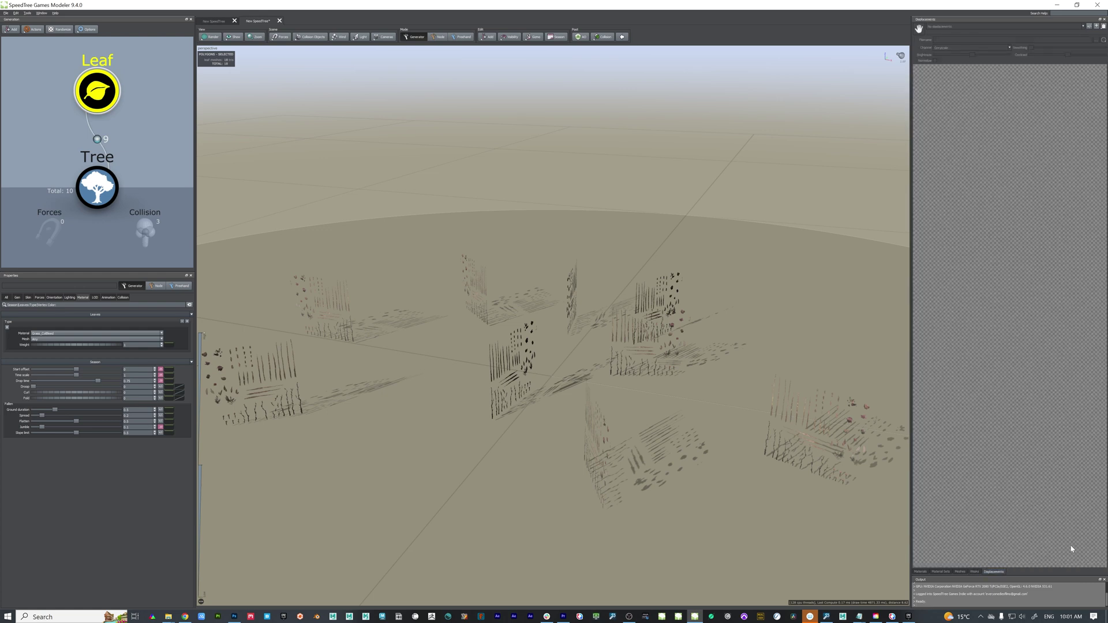
left_click(921, 572)
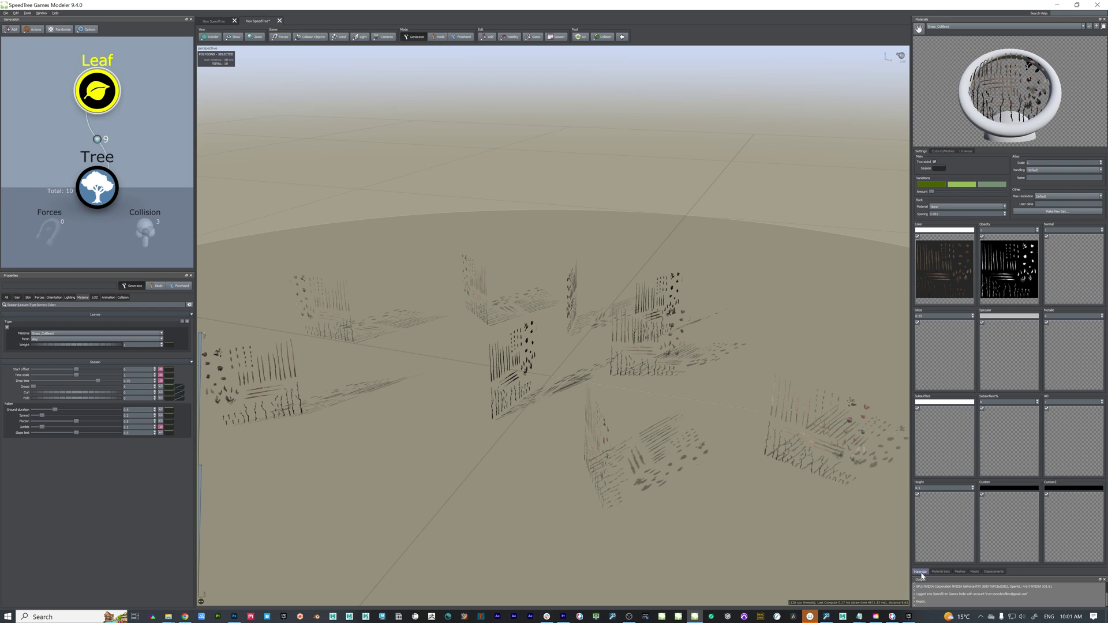
left_click(961, 571)
left_click(921, 572)
left_click(972, 27)
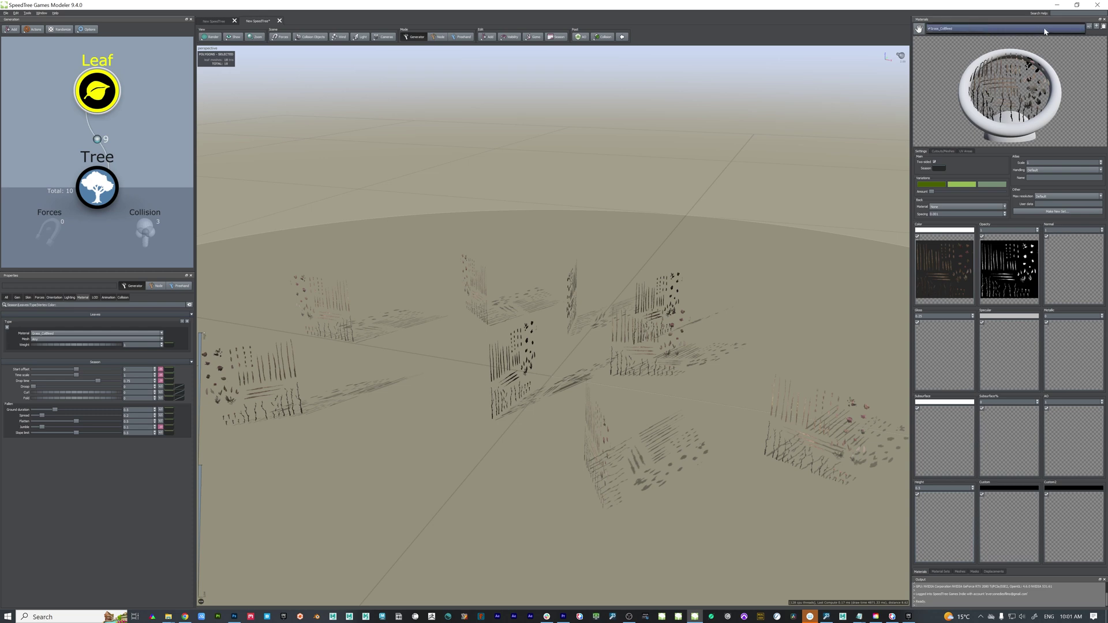
left_click(1073, 50)
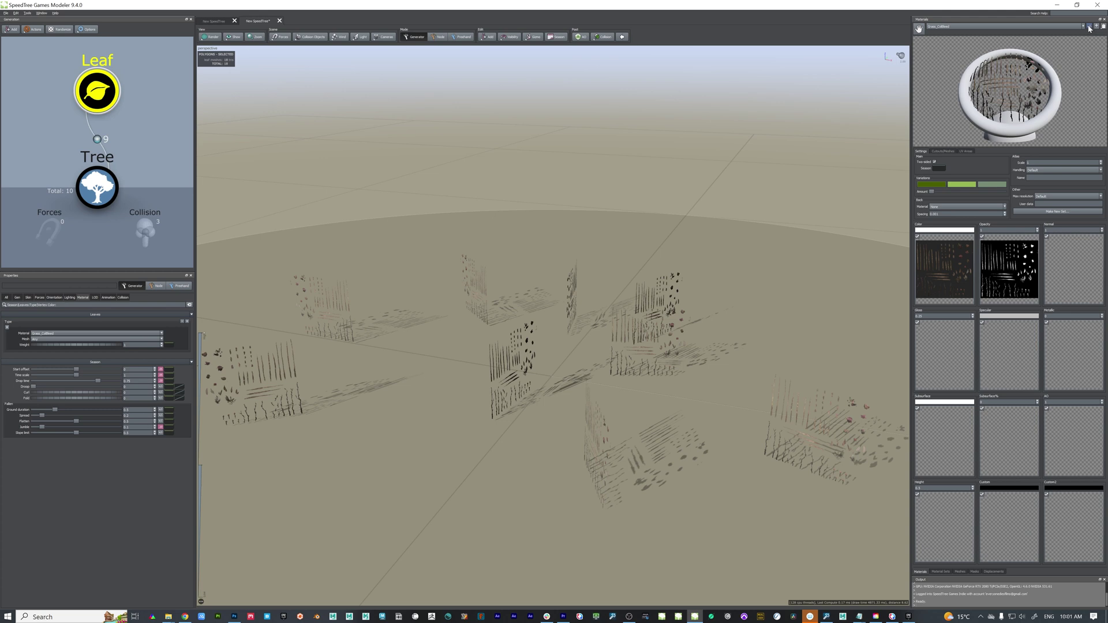
Rename the leaf material as Grass in the list of materials.
left_click(1090, 28)
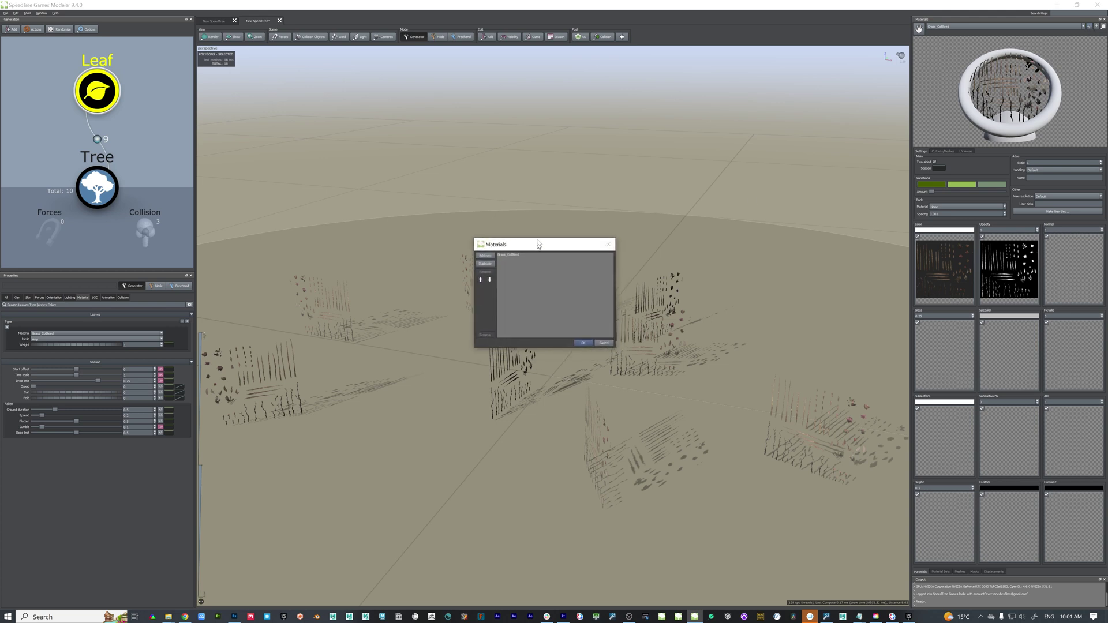
left_click(533, 162)
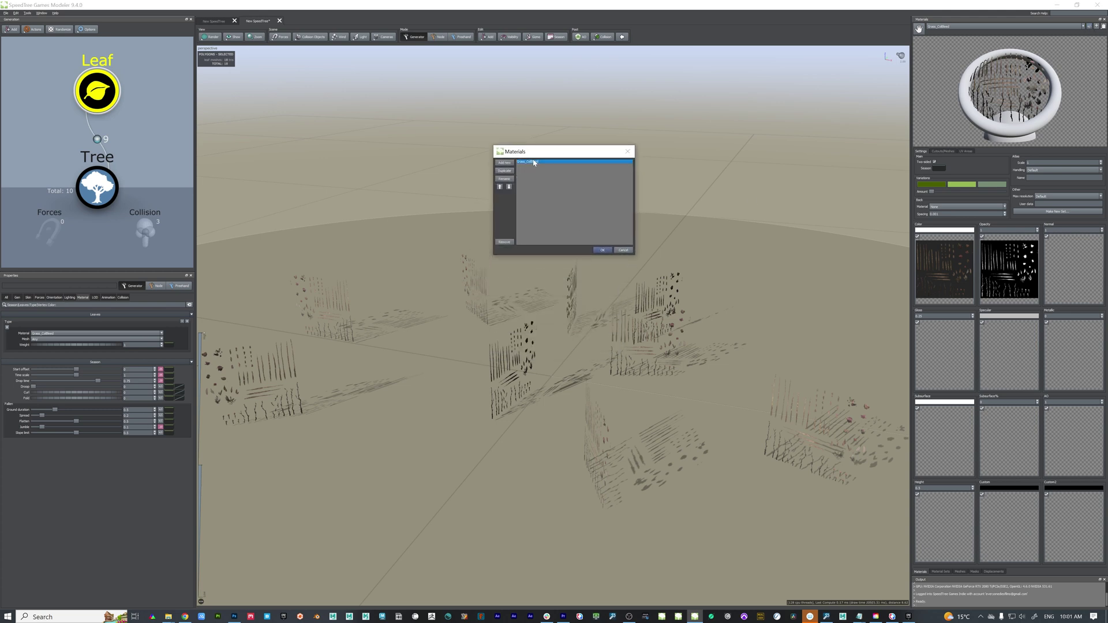
double_click(535, 163)
left_click(517, 163)
type("Grass")
key("shift+End")
type("_")
left_click(603, 250)
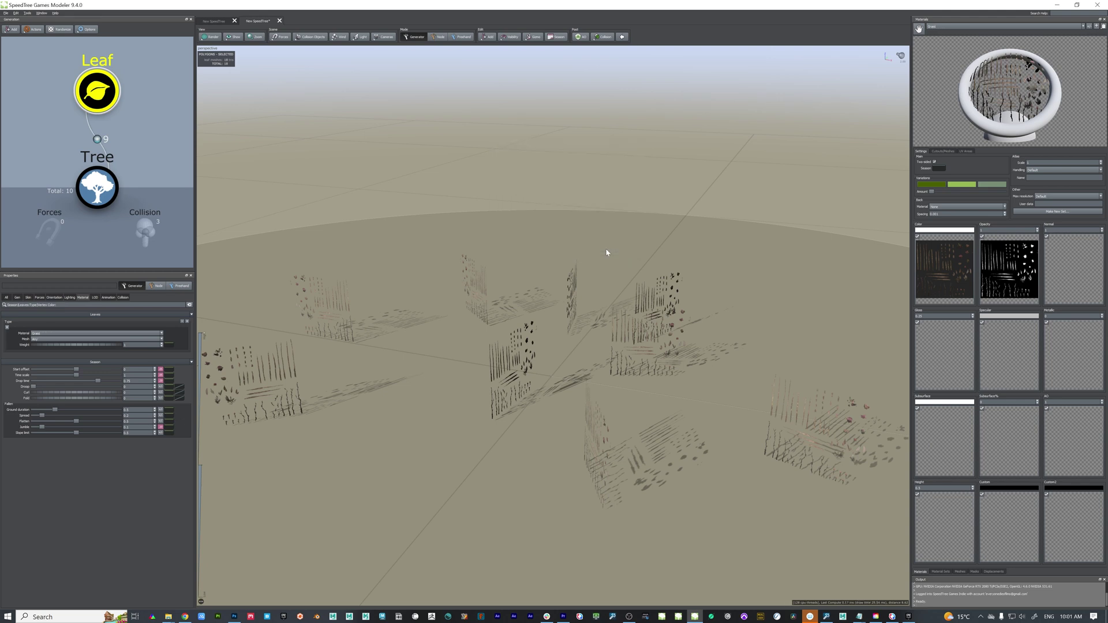
Add a new mesh named Grass_Blade_Long_A to the mesh assets.
left_click_drag(883, 332, 646, 474)
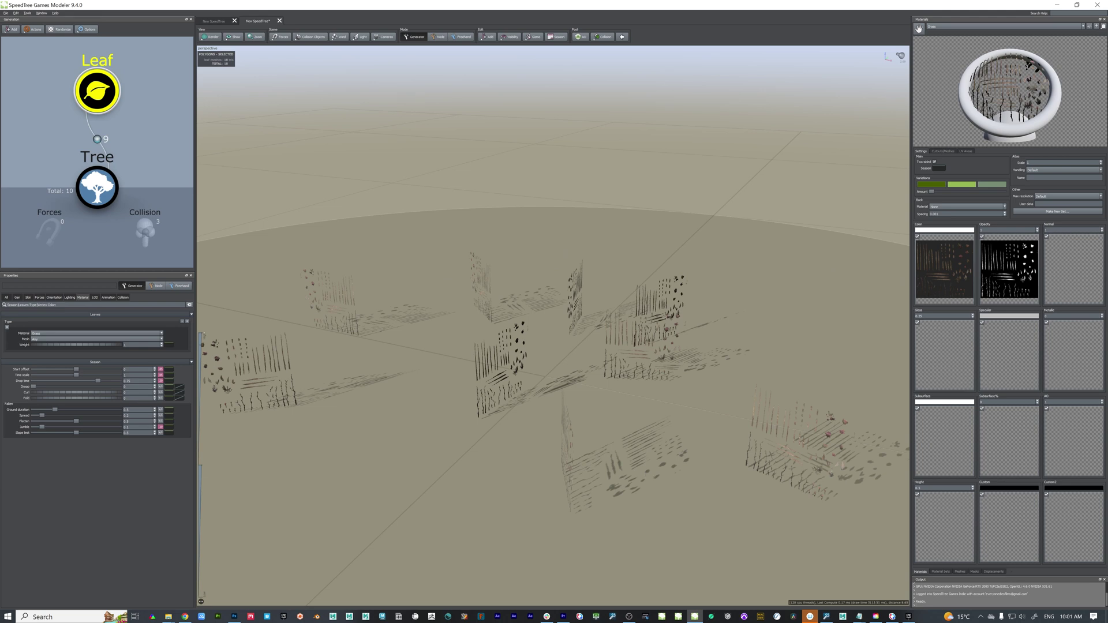
left_click(961, 572)
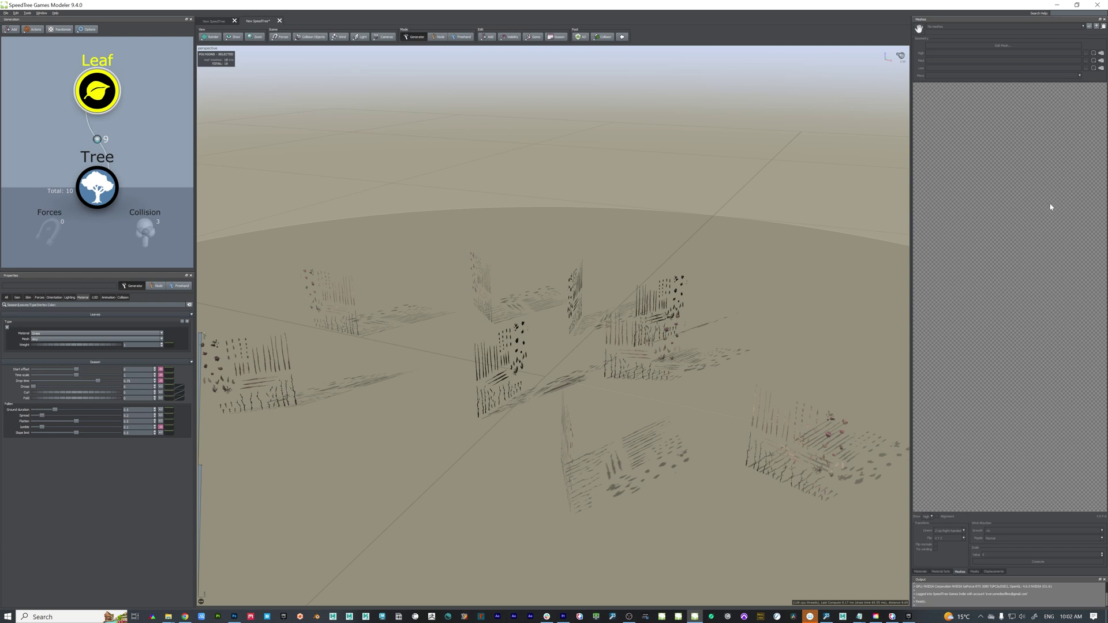
left_click(1090, 27)
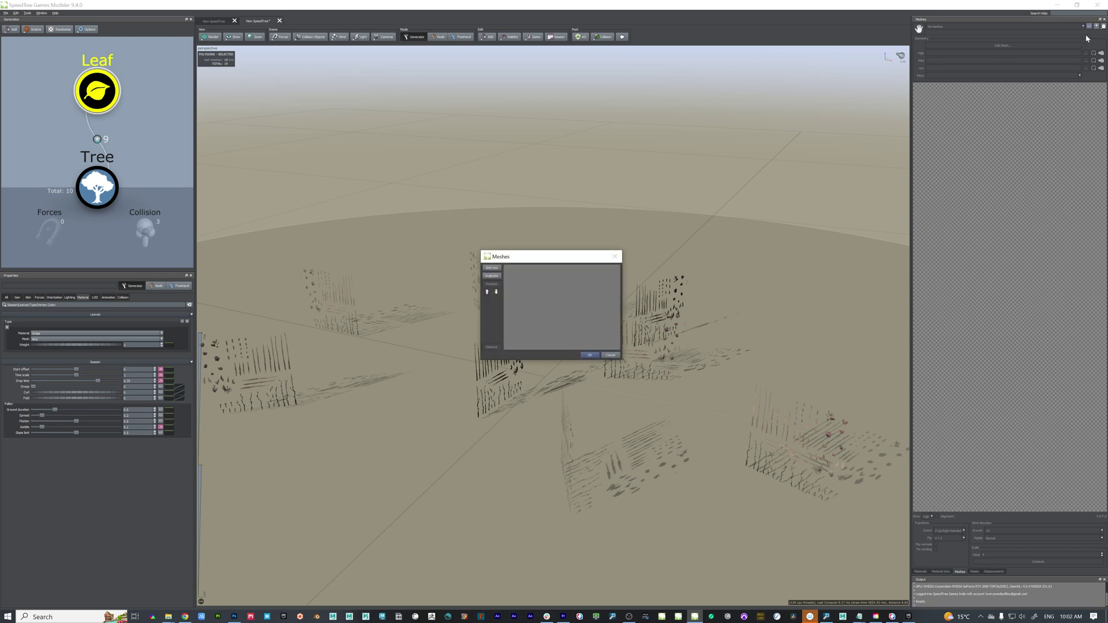
left_click(492, 268)
left_click(513, 267)
type("Grass_Blade_Long_")
type("A")
key("Return")
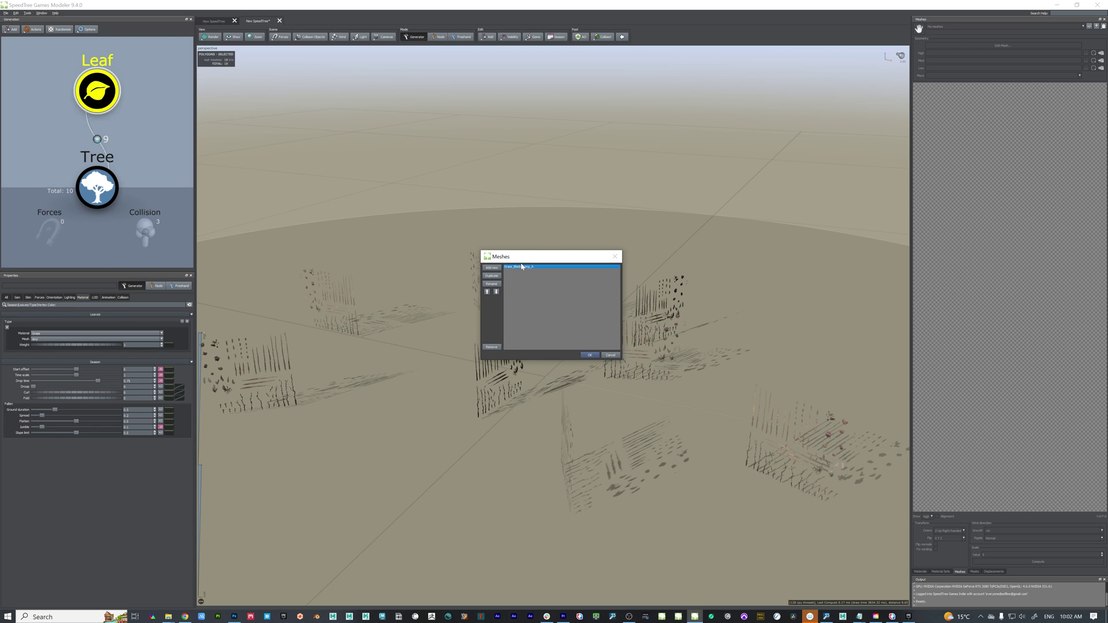
left_click(590, 355)
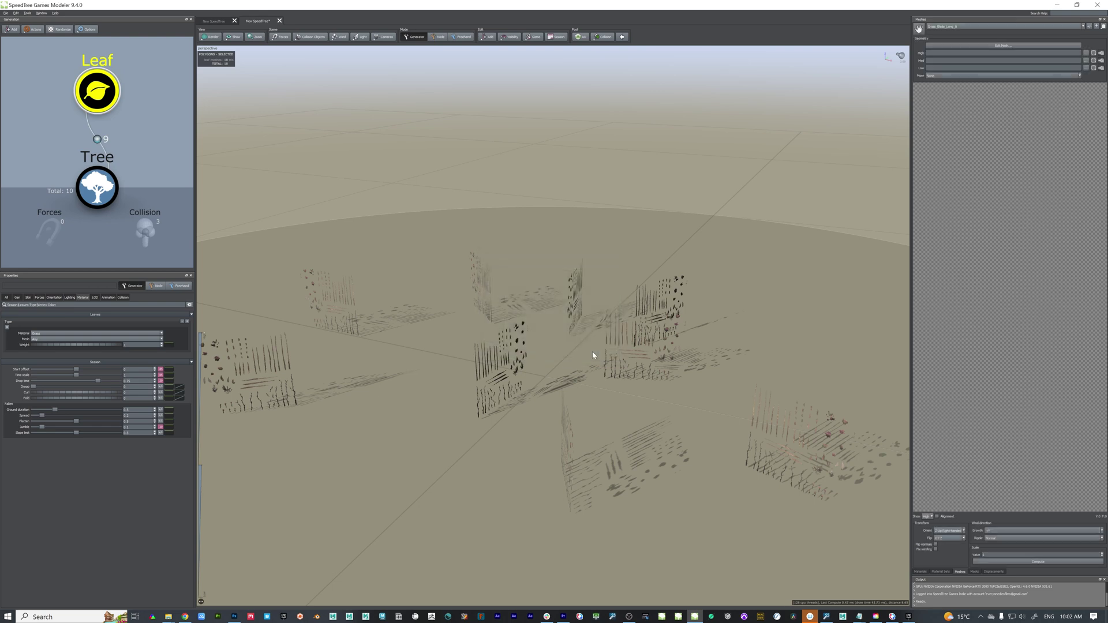
Open the Grass_Blade_Long_A mesh for editing, accept its conversion to an embedded mesh, and enlarge the mesh editor.
left_click_drag(812, 239, 819, 223)
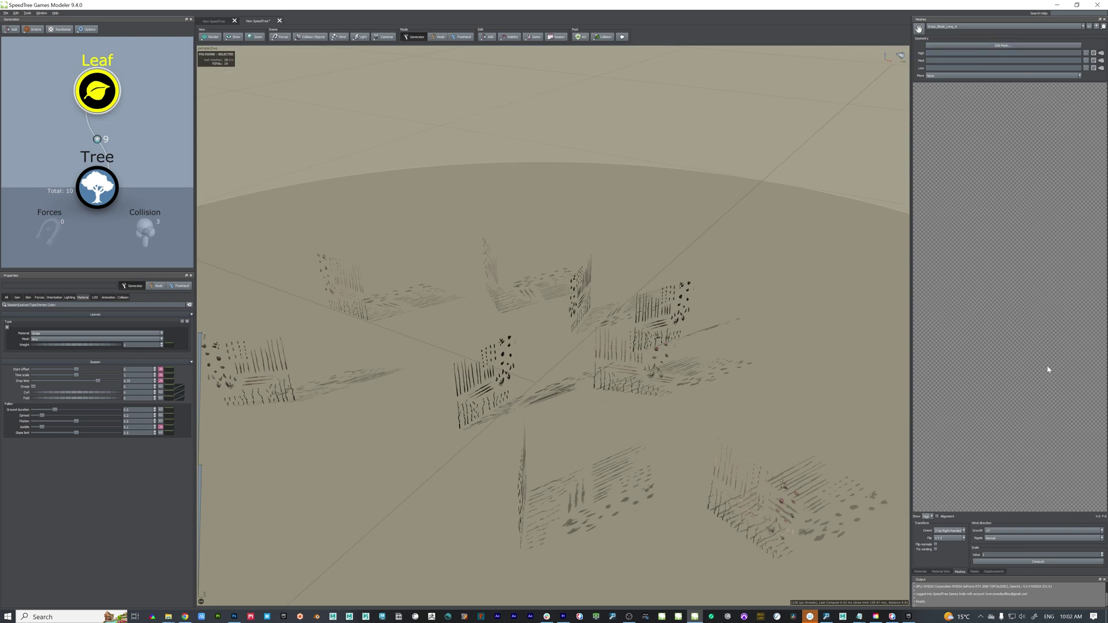
left_click(1003, 45)
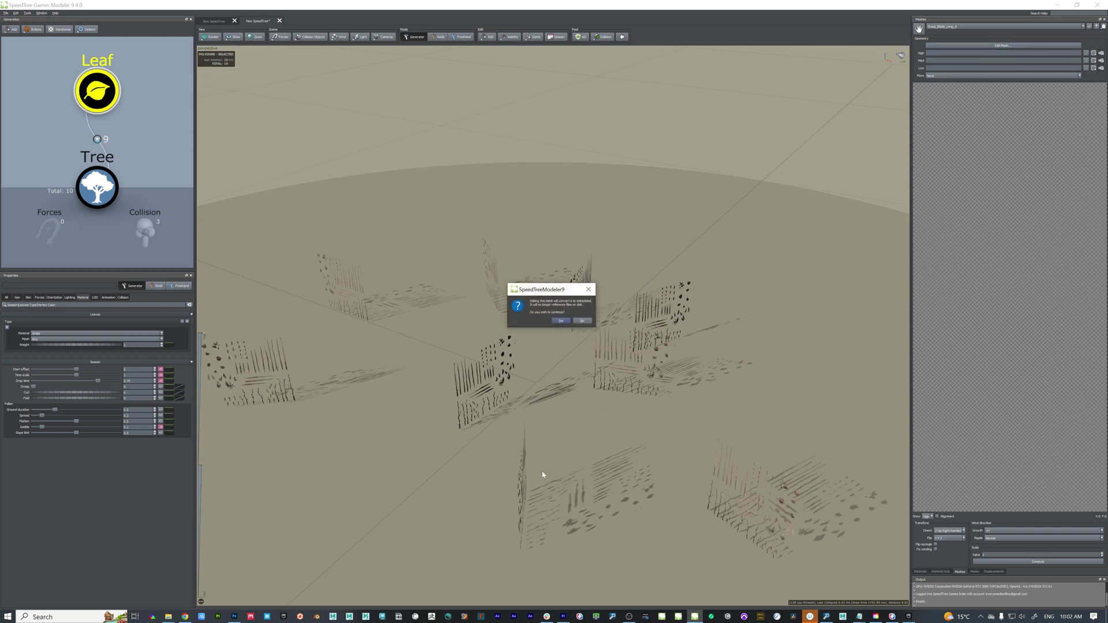
left_click(561, 322)
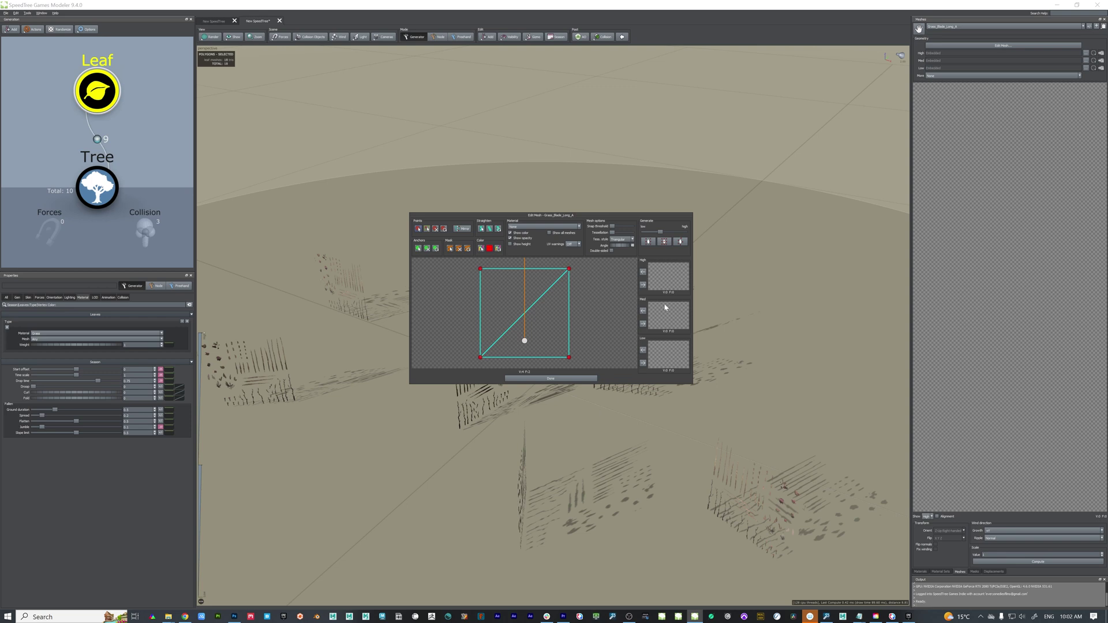
left_click_drag(411, 217, 233, 52)
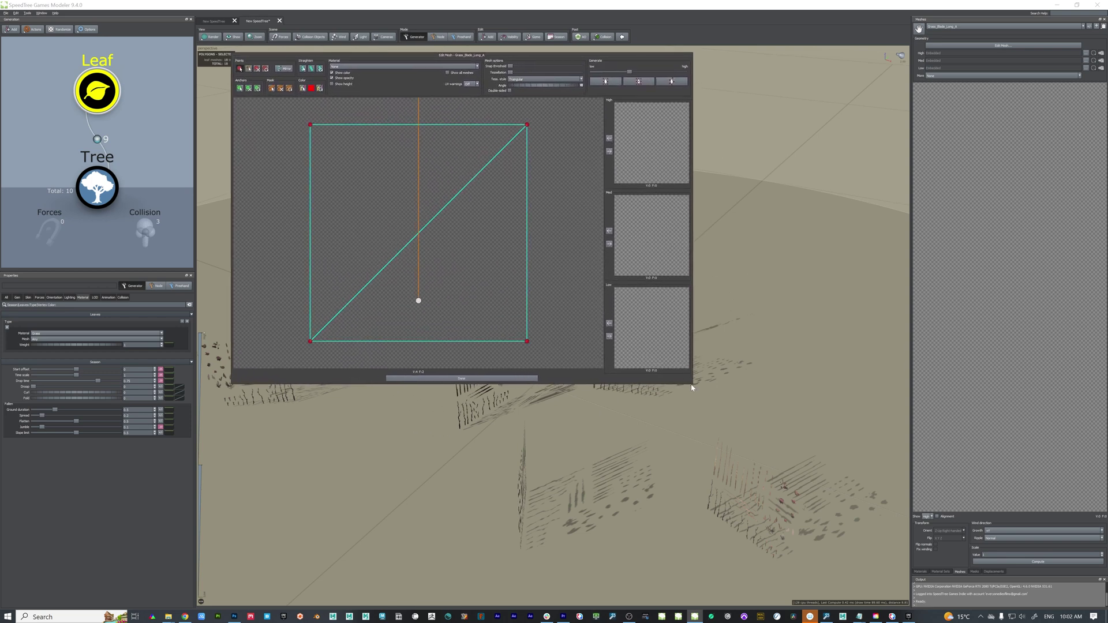
Enlarge the mesh editor further and place seven trial vertices inside the default square mesh.
left_click_drag(692, 386, 855, 569)
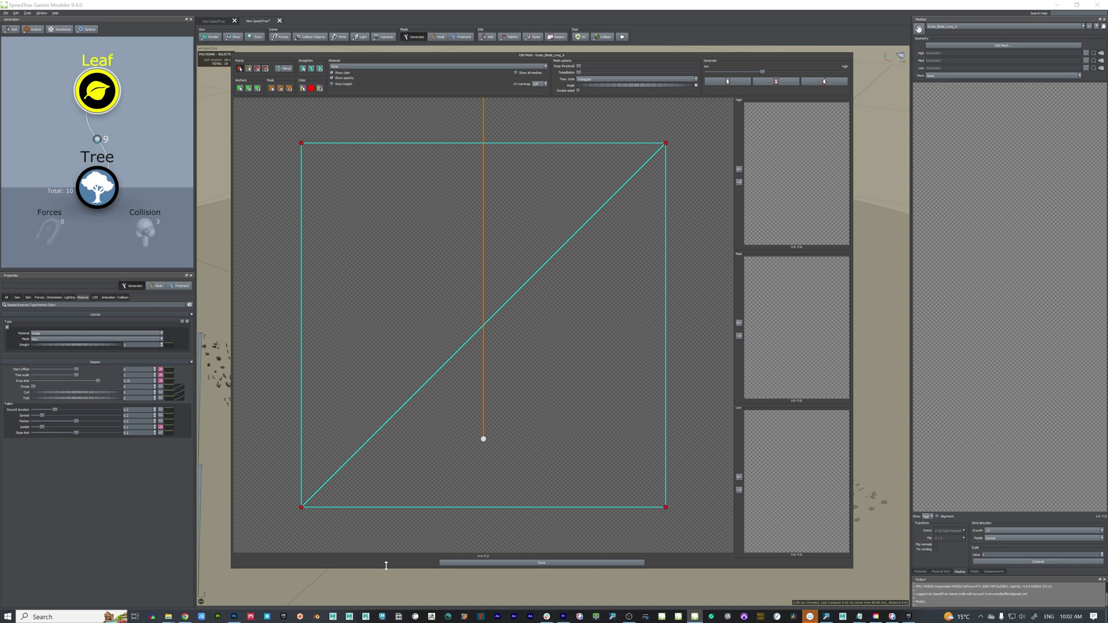
left_click(434, 525)
left_click(421, 467)
left_click(413, 379)
left_click(421, 318)
left_click(442, 253)
left_click(468, 219)
left_click(491, 263)
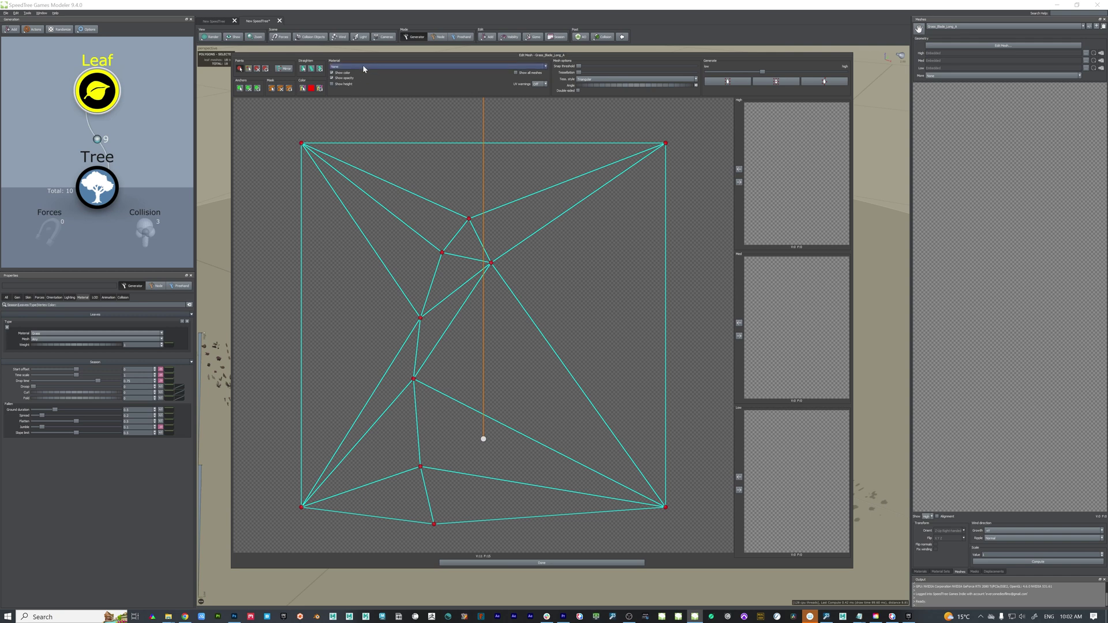
Show the Grass material behind the mesh and remove all of its existing vertices.
left_click(392, 68)
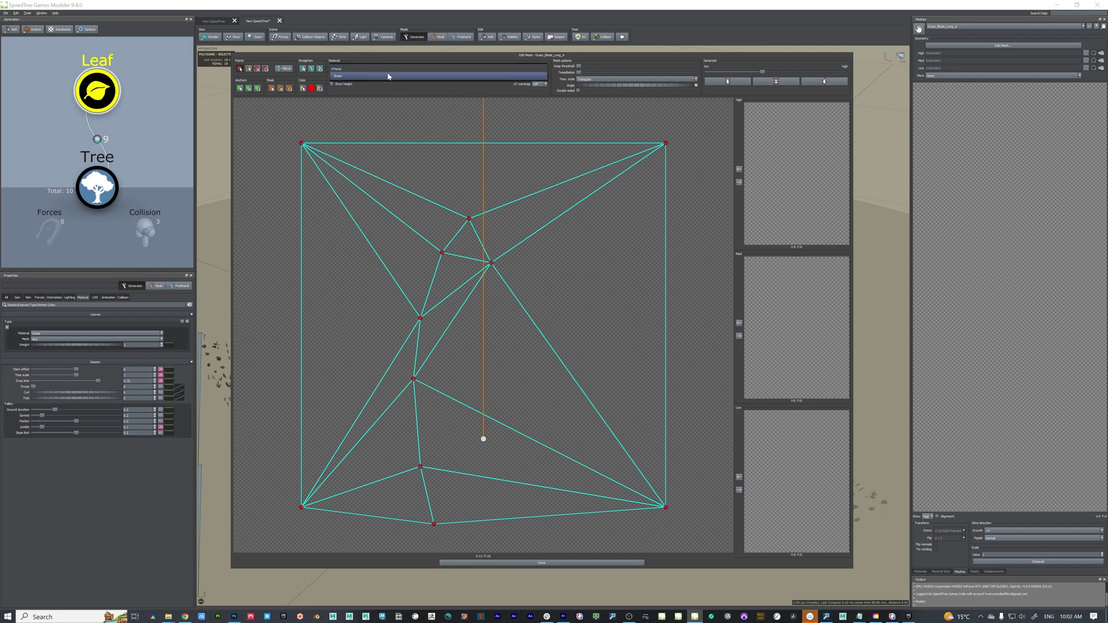
left_click(358, 76)
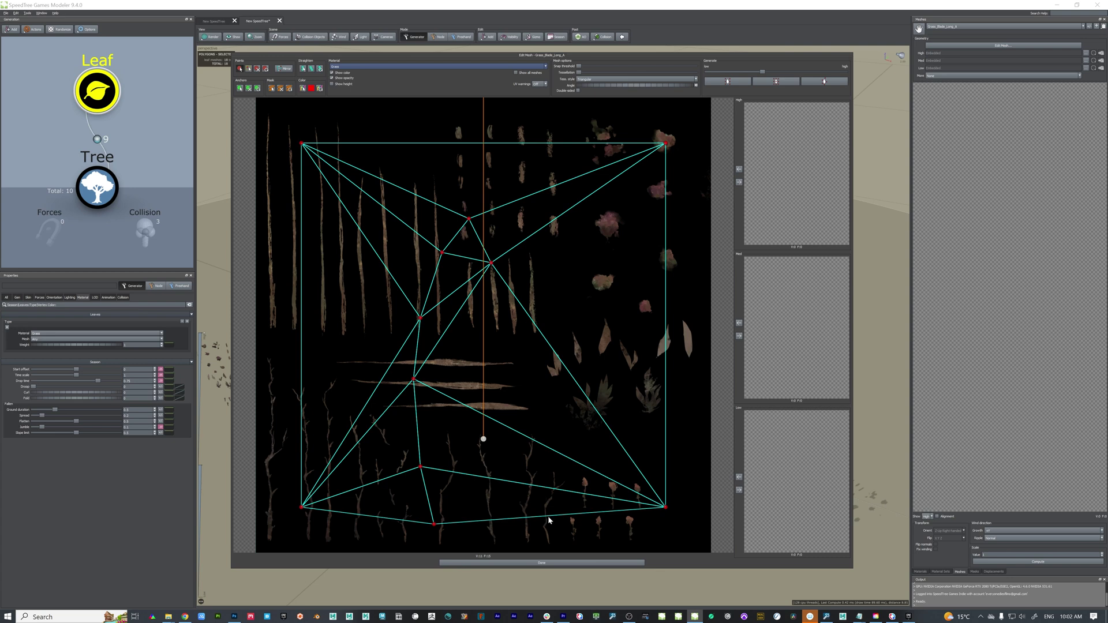
left_click(266, 69)
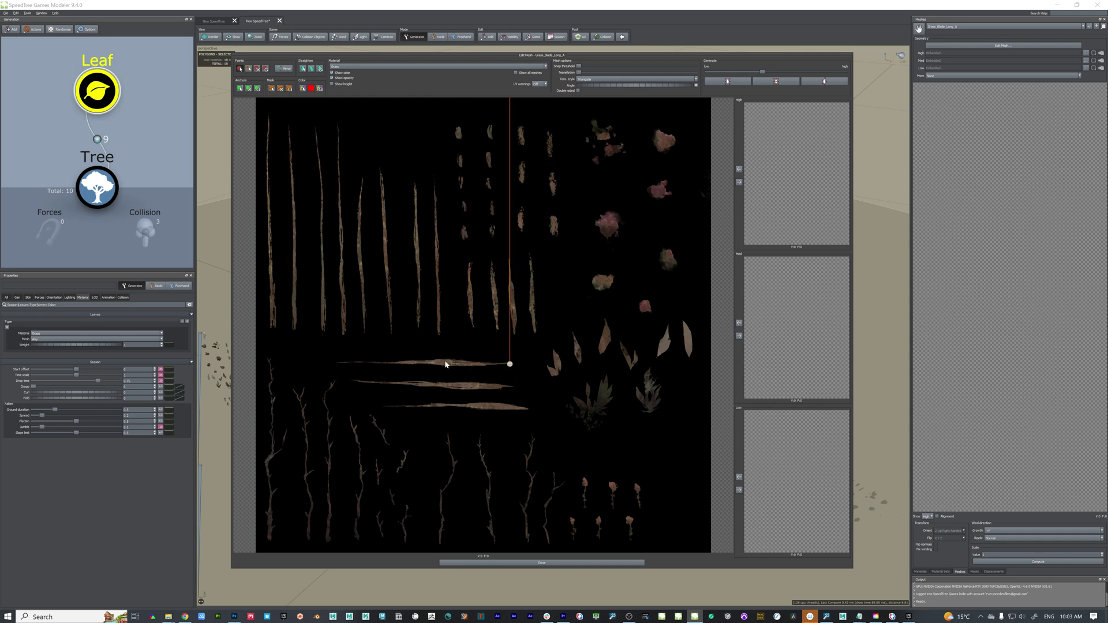
Try the mesh anchor at different angles on the uppermost horizontal blade and the small leaves of the texture.
left_click_drag(634, 84, 452, 106)
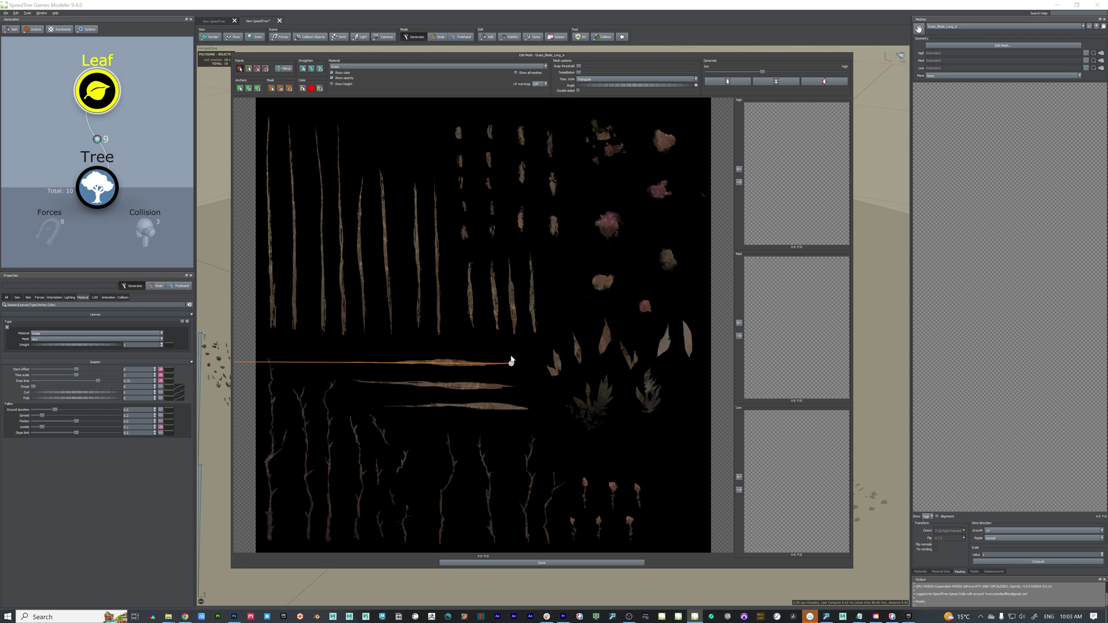
left_click_drag(513, 367, 558, 376)
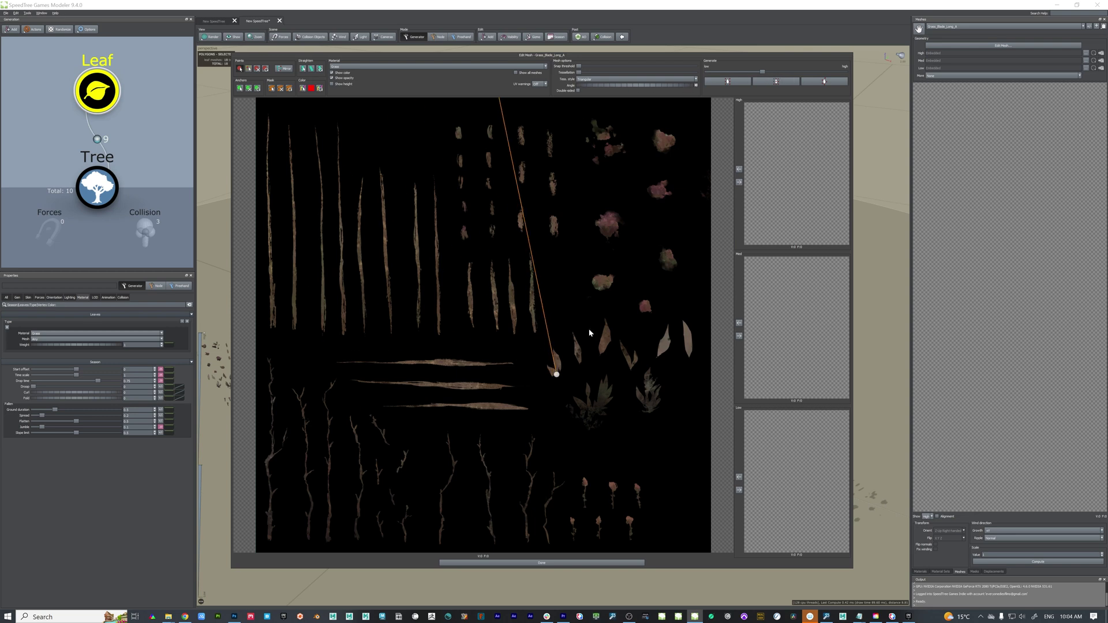
left_click_drag(556, 374, 631, 370)
left_click_drag(662, 86, 683, 81)
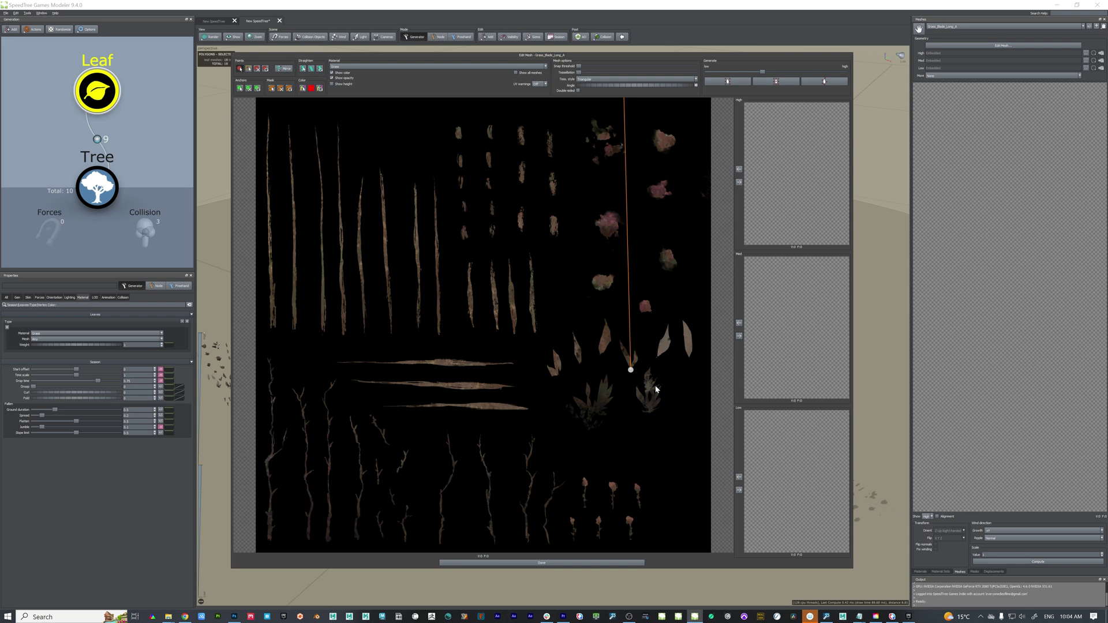
Move the anchor to the base of the long vertical blades and rotate it to point nearly straight up.
left_click_drag(631, 369, 272, 327)
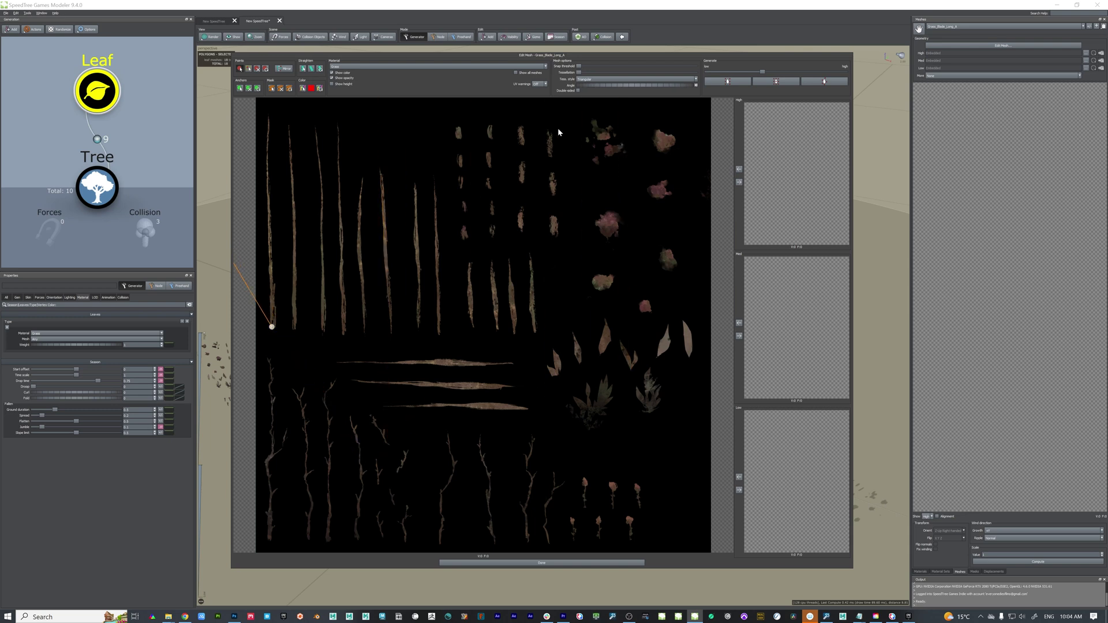
left_click_drag(603, 86, 664, 82)
left_click_drag(273, 330, 313, 333)
Outline the first long grass blade with pairs of vertices along both edges, from its base to its tip.
scroll(263, 214, "up", 2)
middle_click_drag(264, 222, 523, 310)
scroll(412, 299, "up", 1)
middle_click_drag(390, 292, 444, 376)
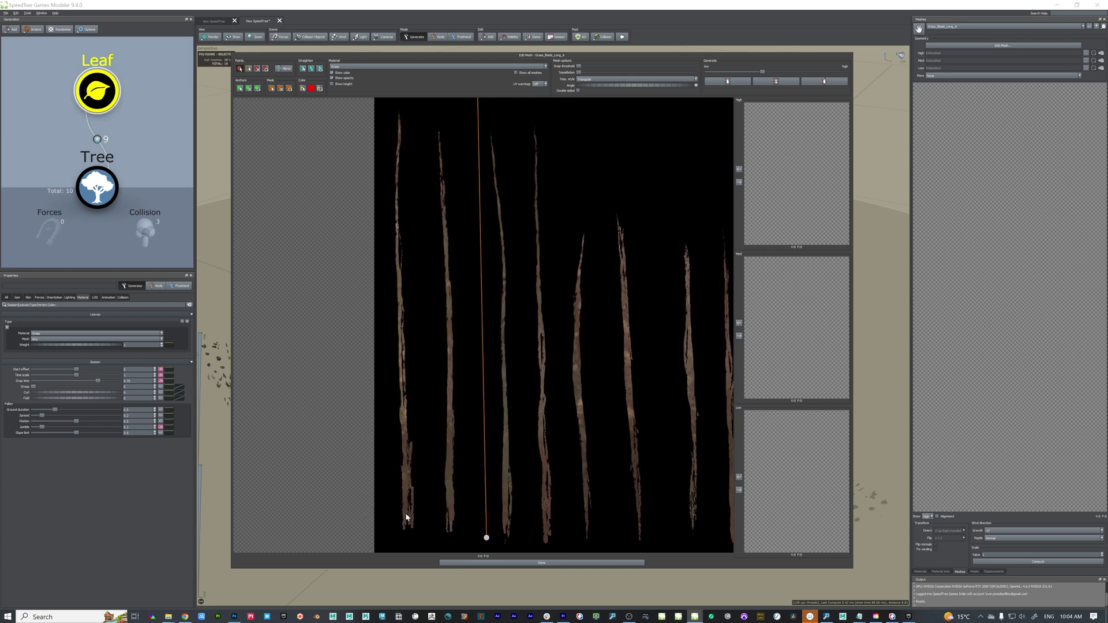
left_click(401, 536)
left_click(416, 536)
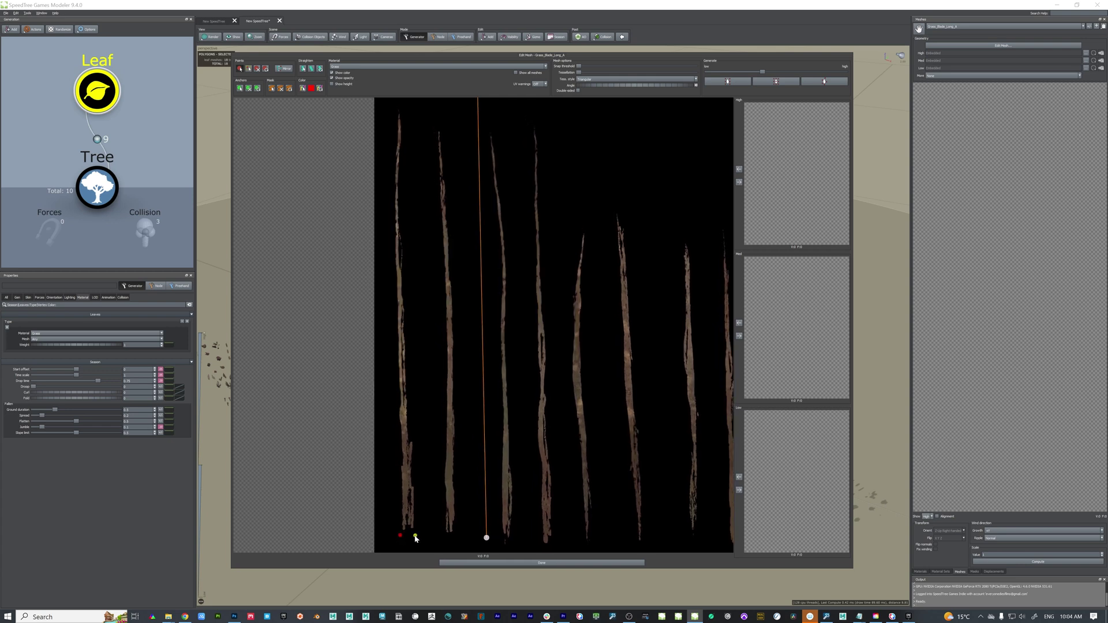
left_click(396, 467)
left_click(413, 467)
left_click(397, 377)
left_click(410, 376)
left_click(393, 287)
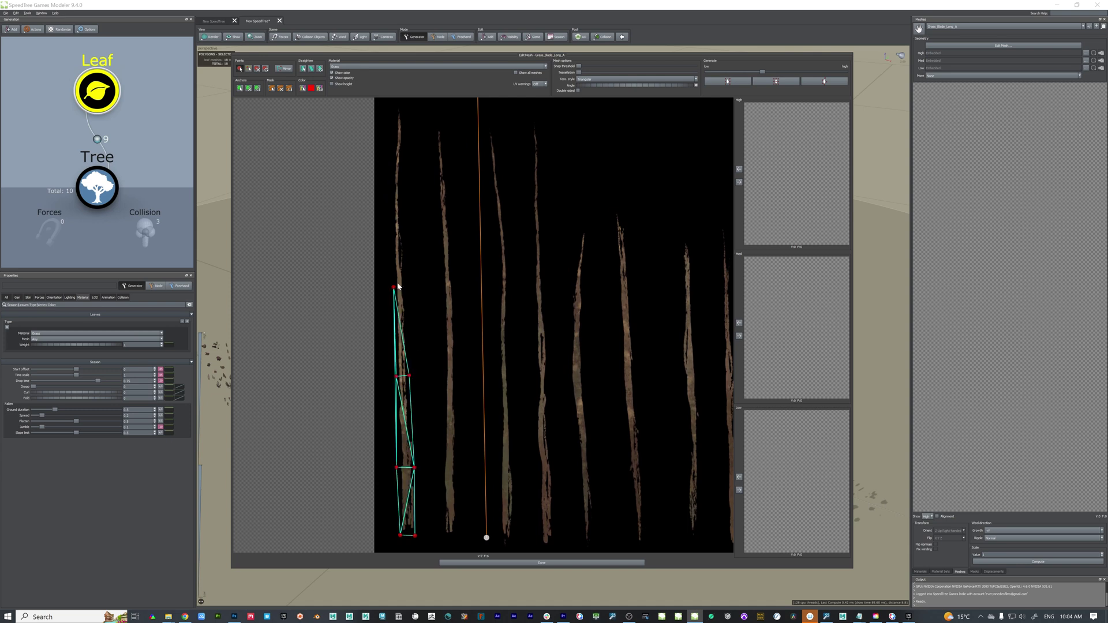
left_click(405, 286)
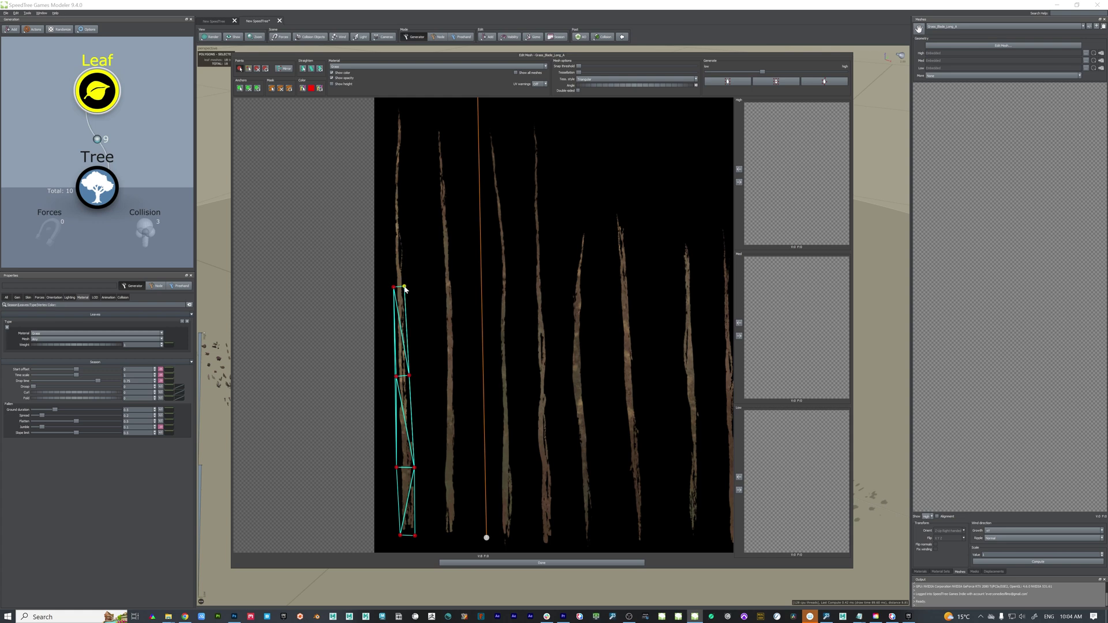
left_click(393, 228)
left_click(403, 228)
left_click(393, 191)
left_click(401, 191)
left_click(393, 155)
left_click(403, 154)
left_click(397, 123)
left_click(404, 123)
left_click(399, 108)
left_click(403, 107)
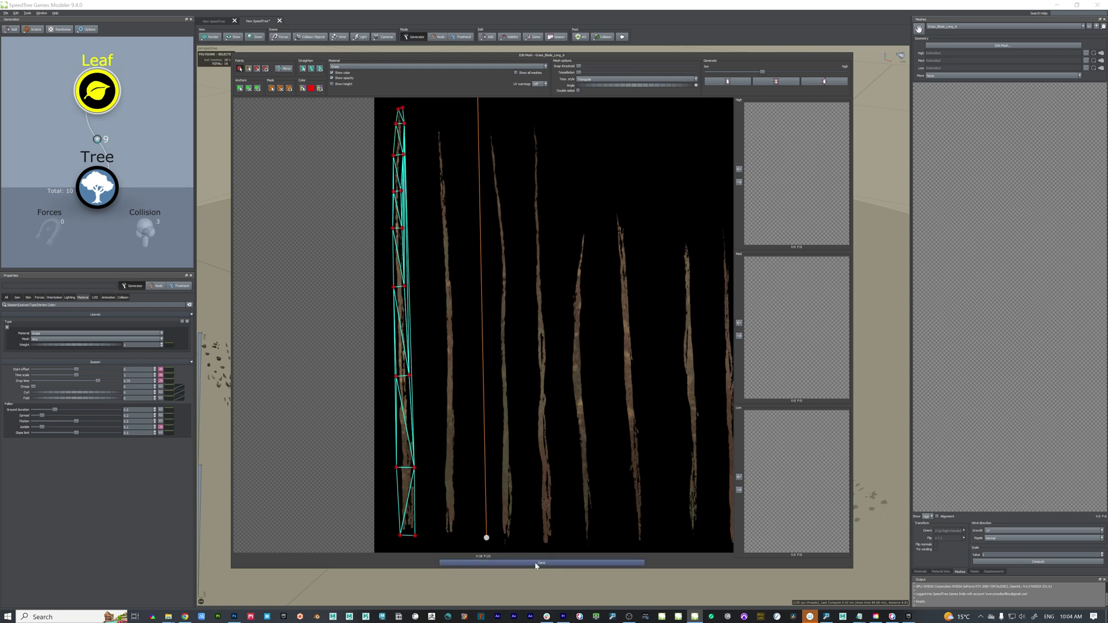
Add more vertex pairs between the existing rows to subdivide the outlined blade evenly.
left_click(395, 423)
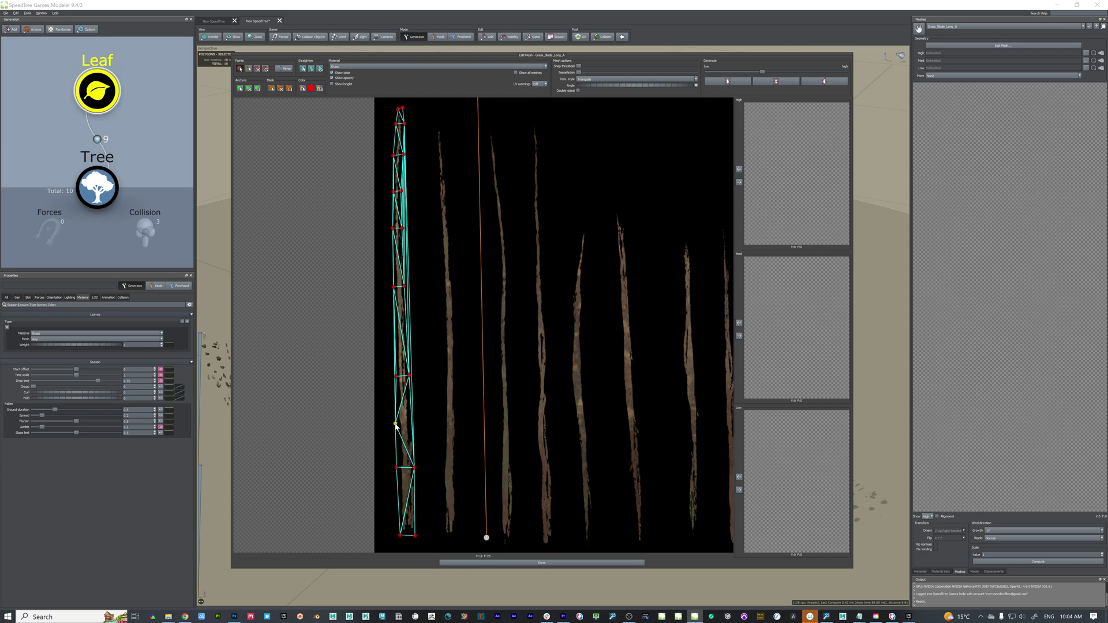
left_click(413, 424)
left_click(398, 499)
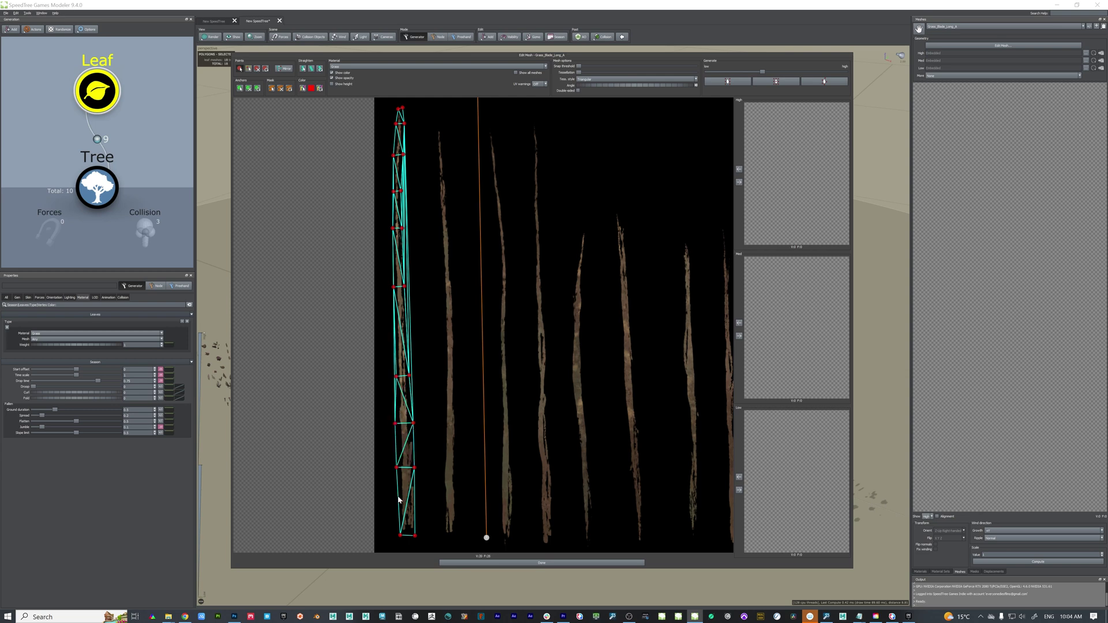
left_click(415, 500)
left_click(394, 332)
left_click(410, 331)
left_click(393, 258)
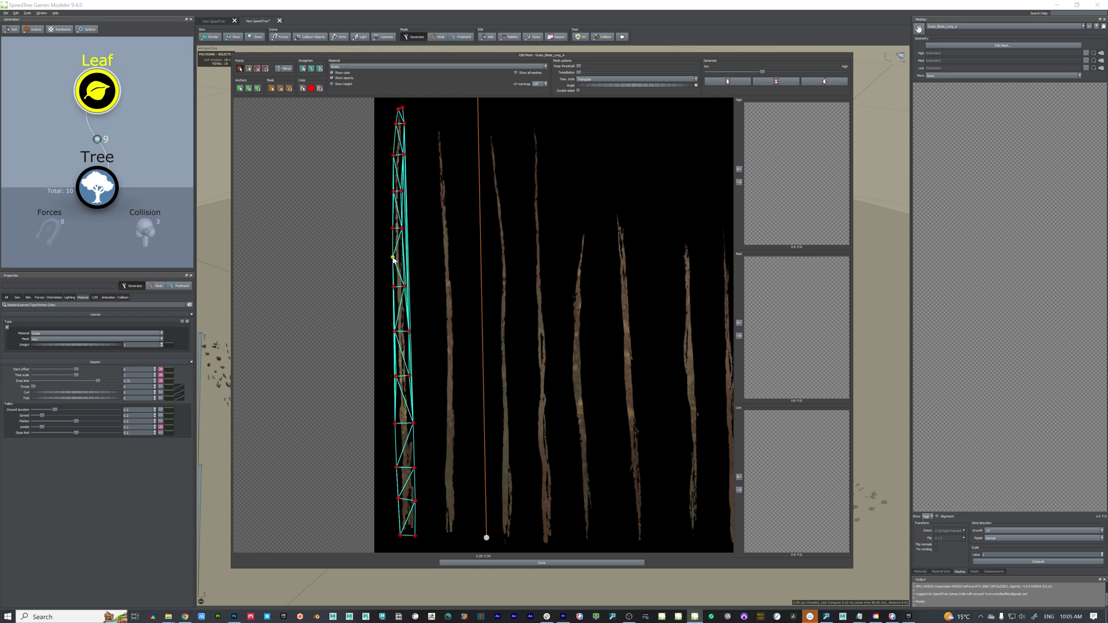
left_click(406, 257)
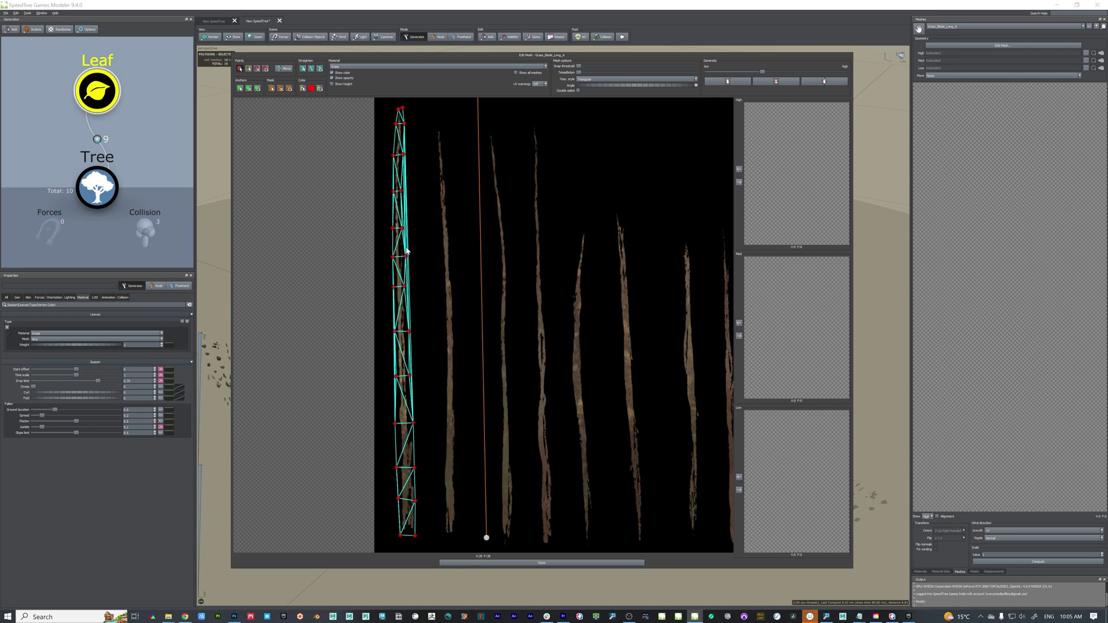
left_click(393, 208)
left_click(403, 208)
left_click(393, 172)
left_click(402, 171)
left_click(394, 138)
left_click(404, 139)
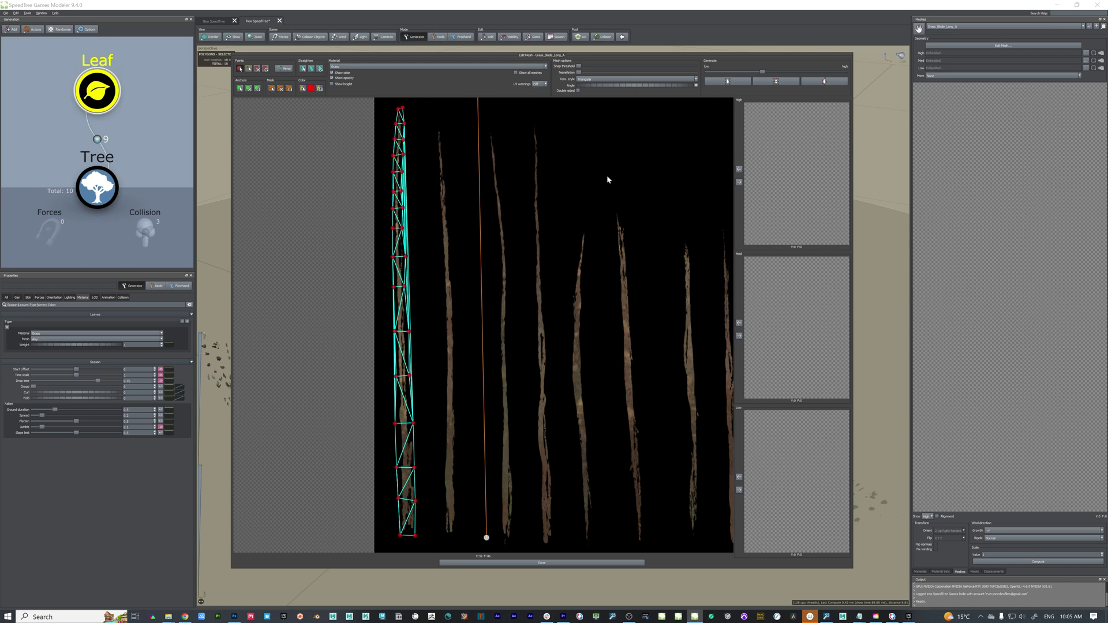
Try a higher tessellation on the blade mesh and examine the denser triangles up close.
left_click_drag(579, 75, 598, 72)
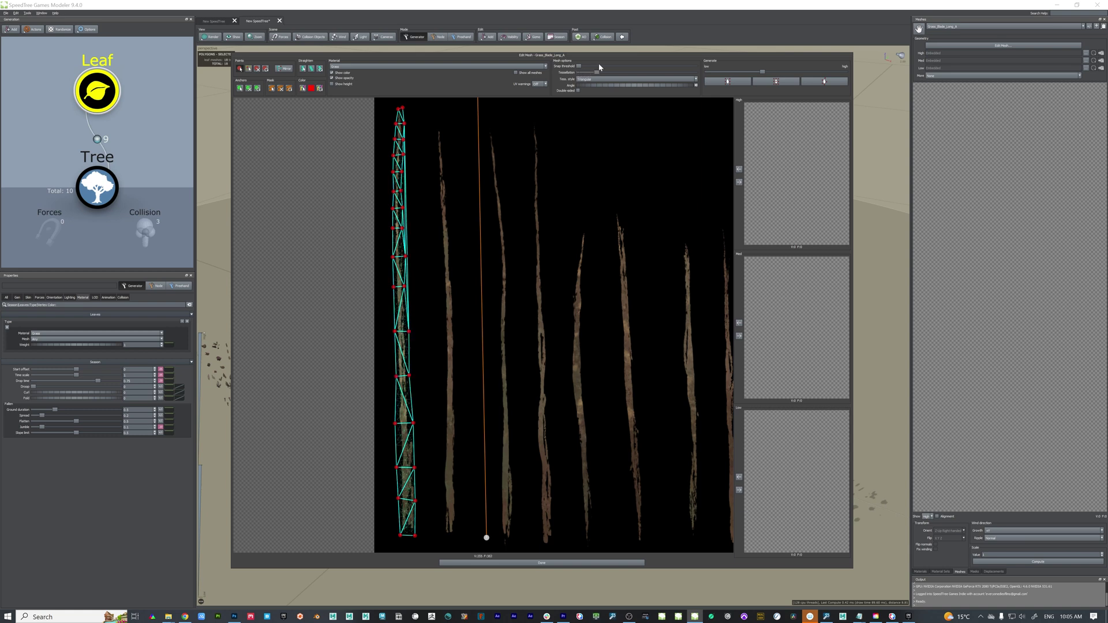
scroll(358, 360, "up", 5)
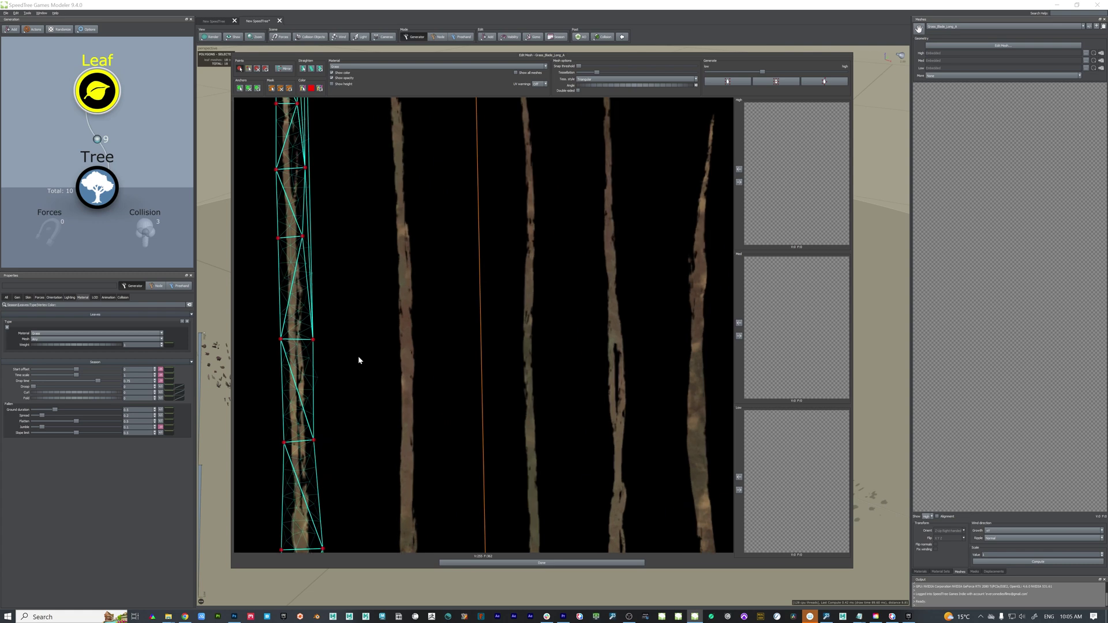
middle_click_drag(378, 311, 430, 252)
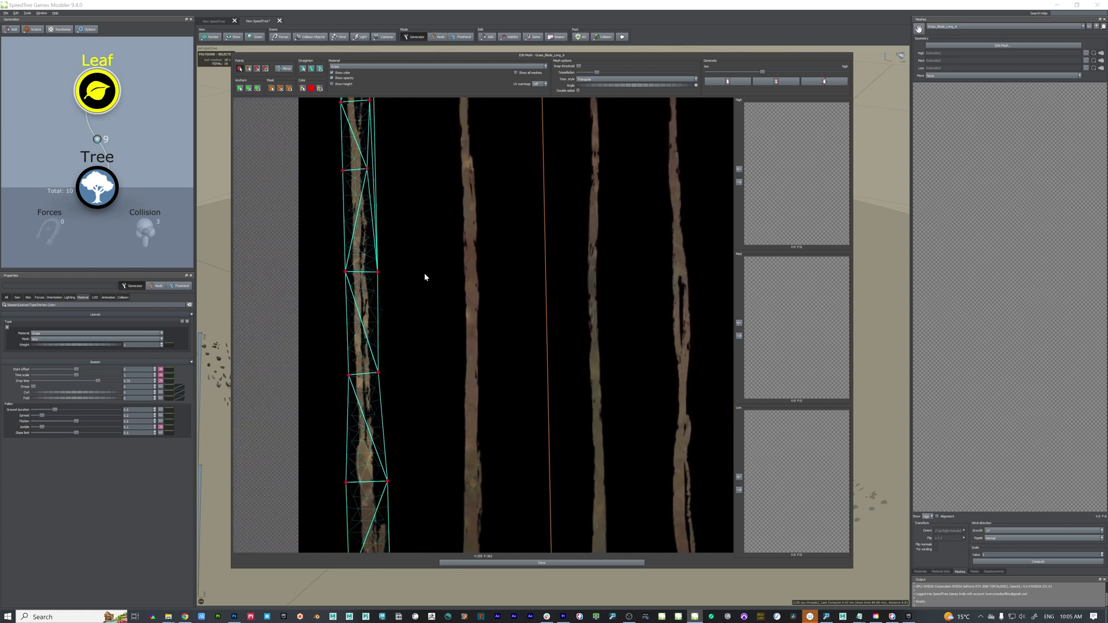
Pull the extra vertex away from the blade's right edge and delete it.
mouse_move(378, 272)
left_mouse_down()
mouse_move(425, 269)
mouse_move(378, 276)
left_mouse_up()
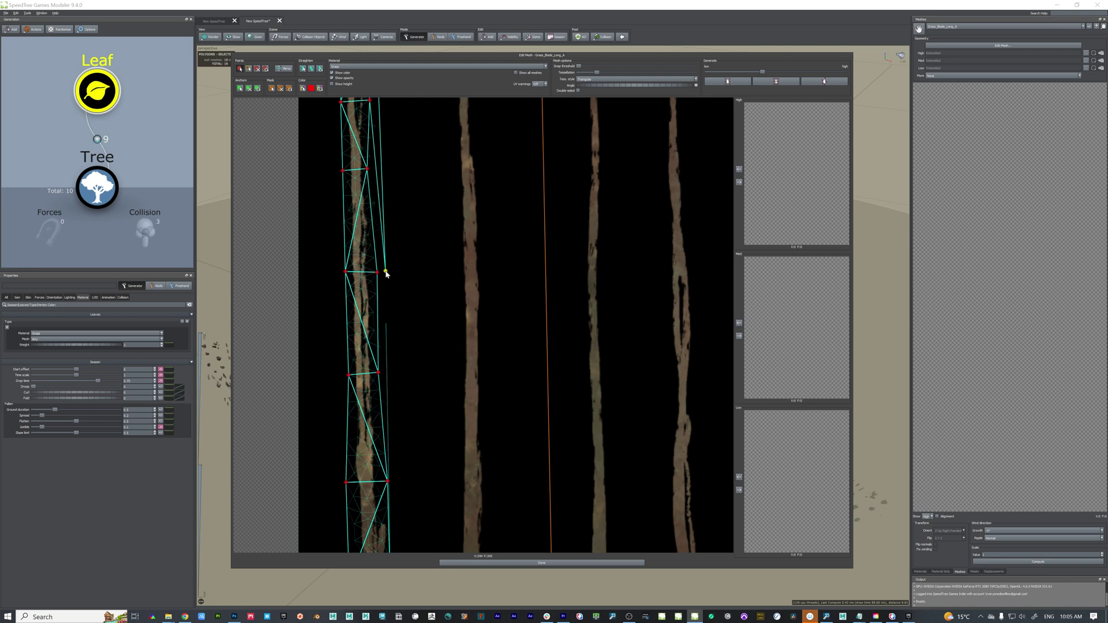
left_click_drag(376, 268, 414, 223)
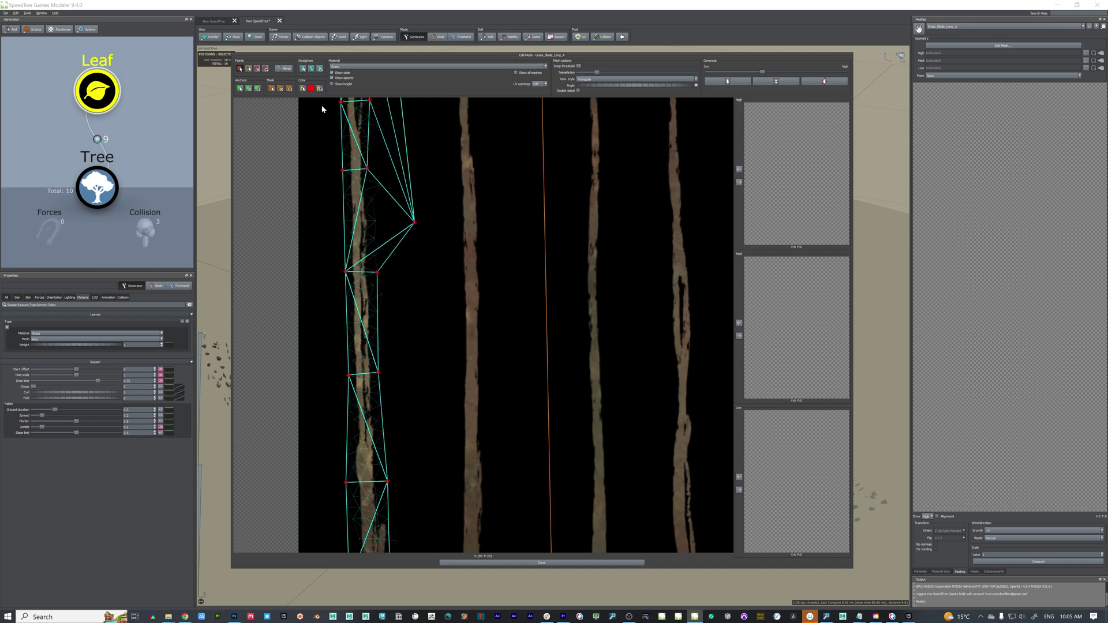
left_click(257, 70)
left_click(414, 222)
Reset the blade mesh's tessellation to its minimum.
middle_click_drag(444, 463, 483, 311)
middle_click_drag(489, 271, 448, 475)
middle_click_drag(451, 278, 446, 463)
scroll(433, 478, "up", 3)
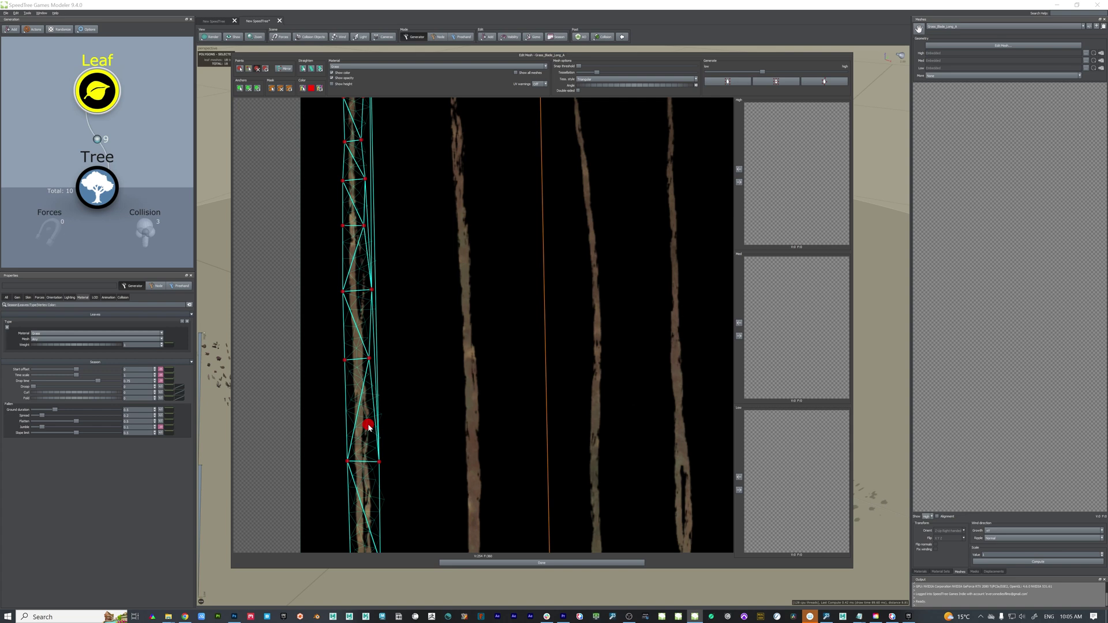
left_click_drag(598, 73, 575, 74)
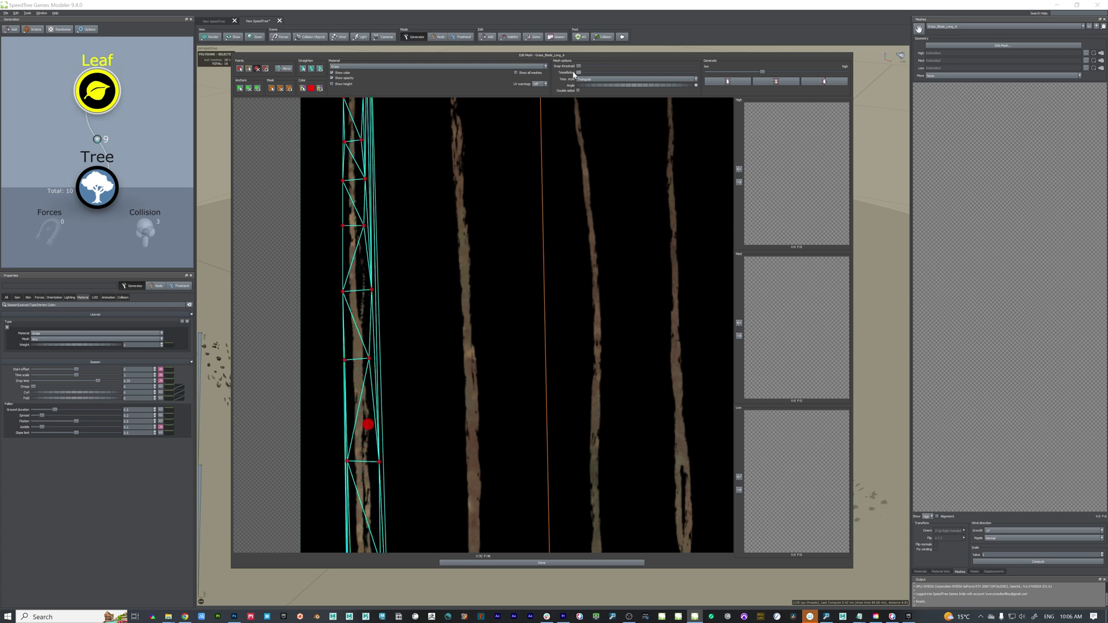
Store the outlined blade as the mesh's High level of detail, close the mesh editor and inspect the preview.
middle_click_drag(487, 361, 318, 535)
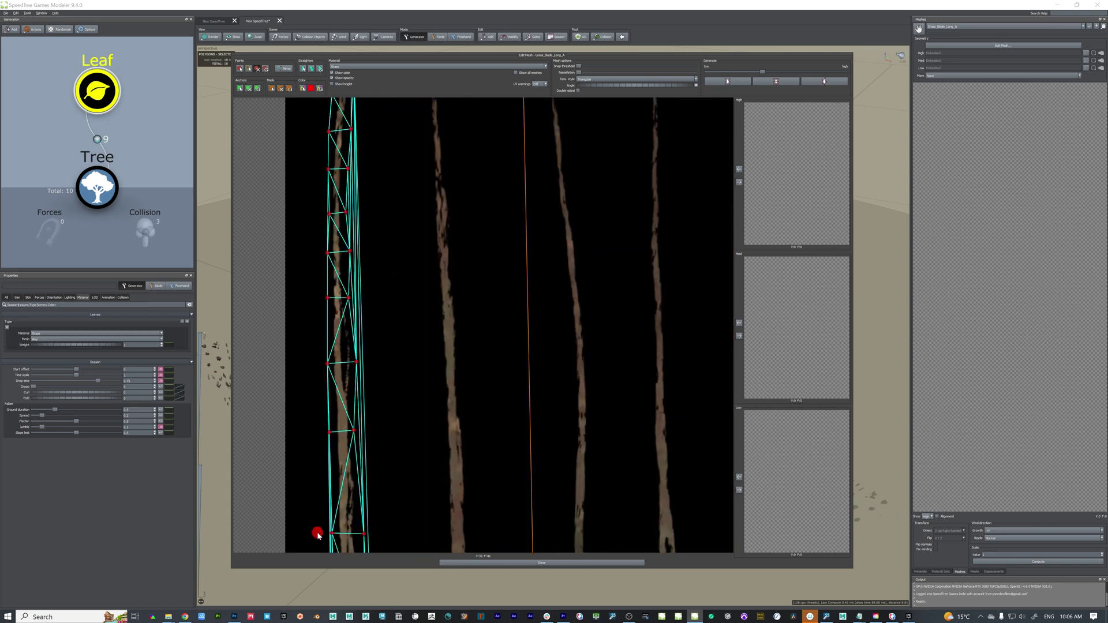
middle_click_drag(441, 307, 446, 358)
middle_click_drag(373, 462, 379, 191)
mouse_move(376, 404)
middle_mouse_down()
mouse_move(369, 307)
mouse_move(360, 404)
middle_mouse_up()
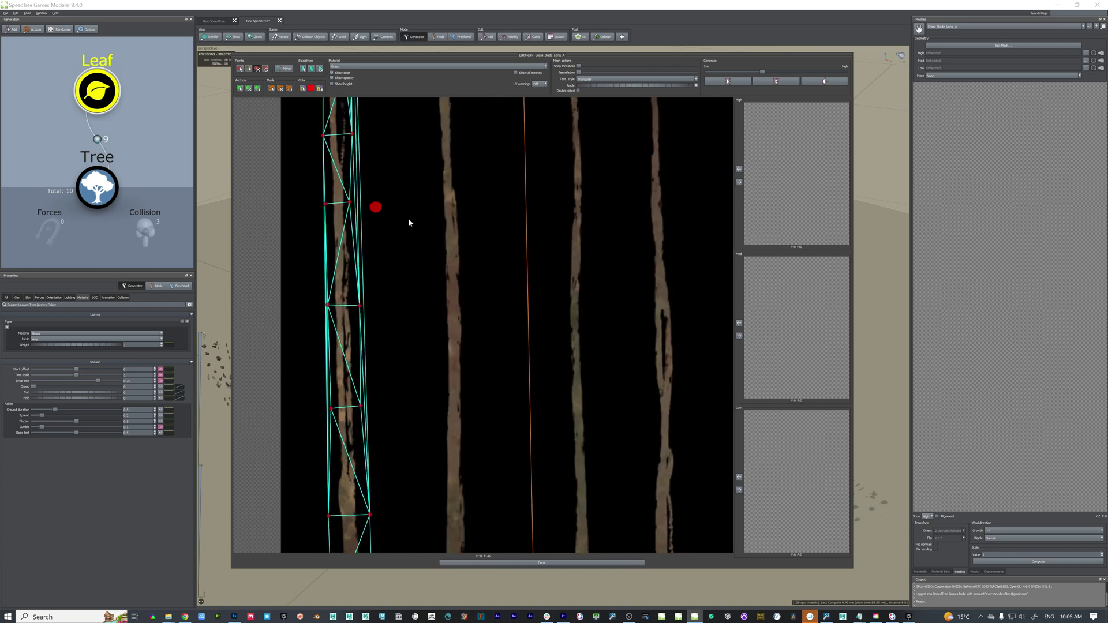
middle_click_drag(425, 449, 393, 328)
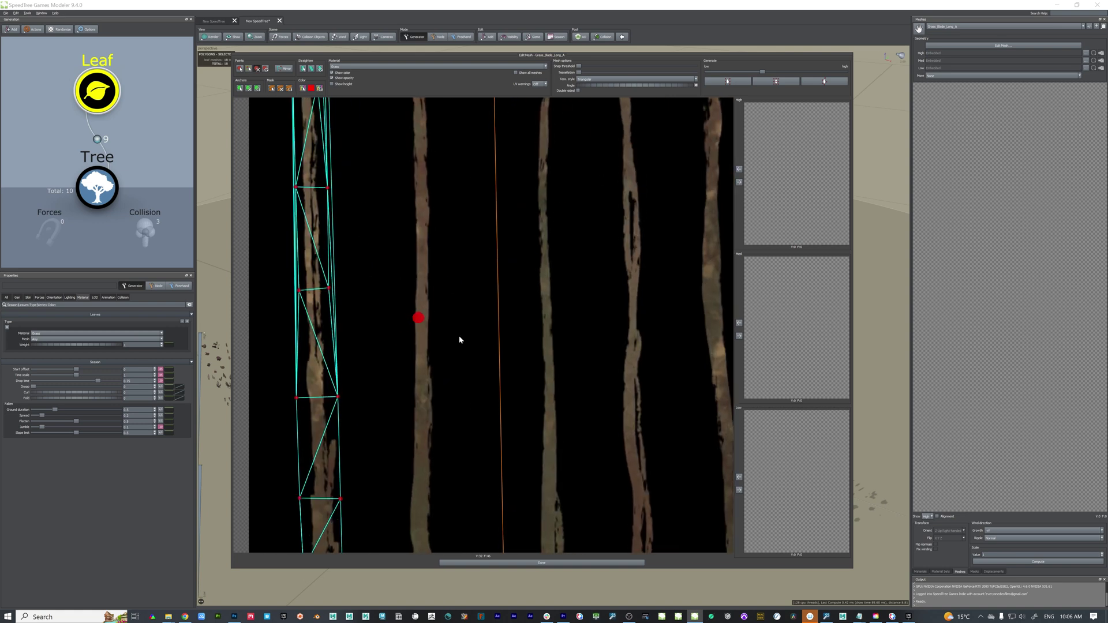
middle_click_drag(471, 375, 461, 486)
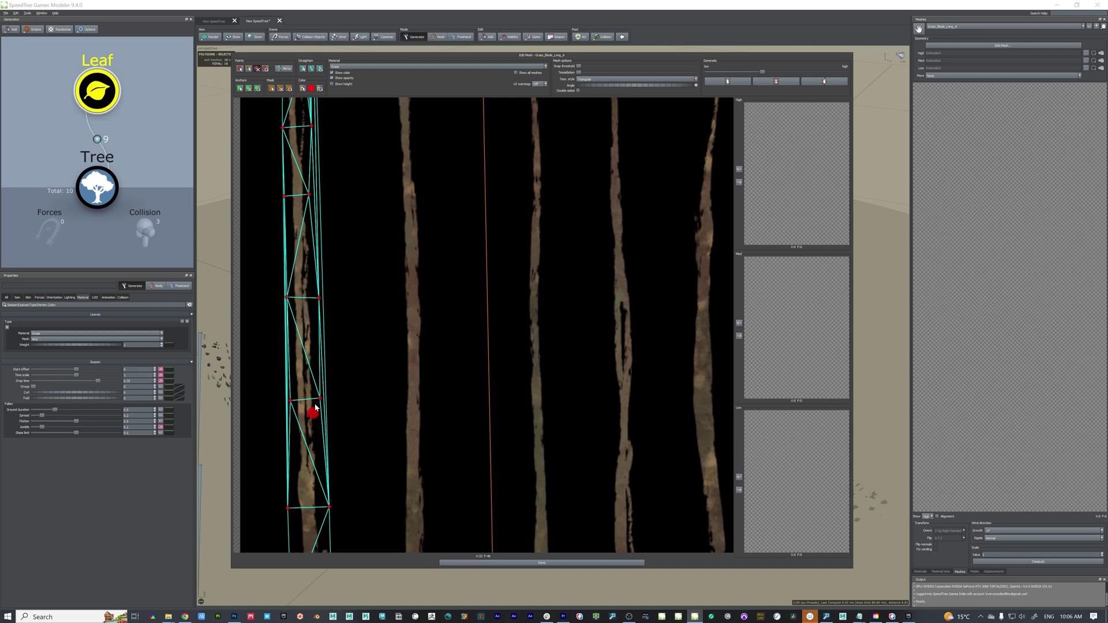
left_click(739, 181)
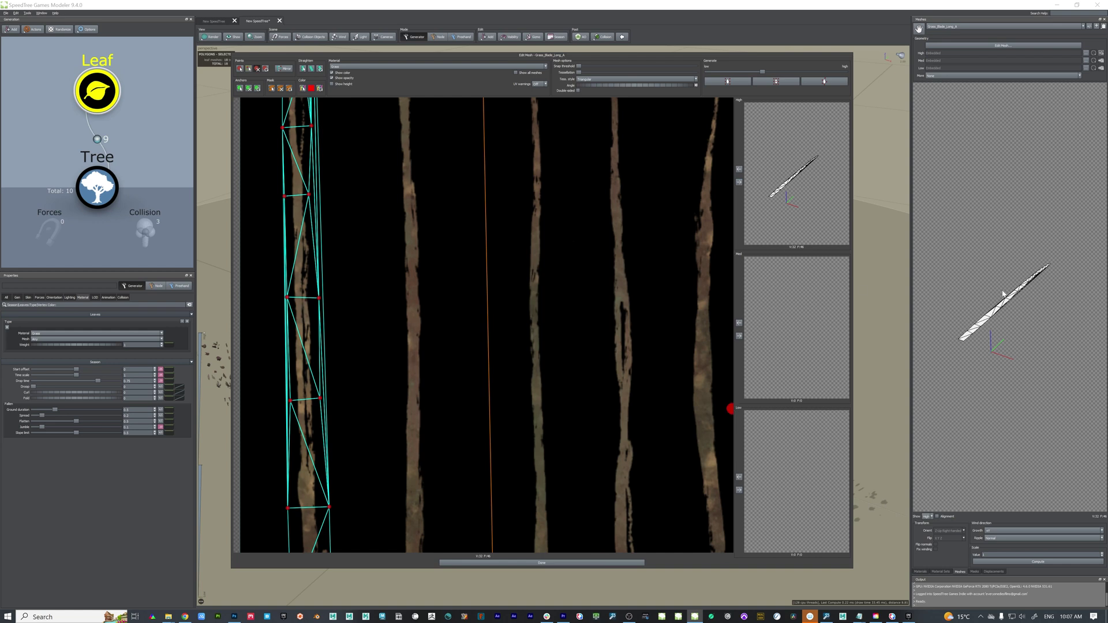
key("Return")
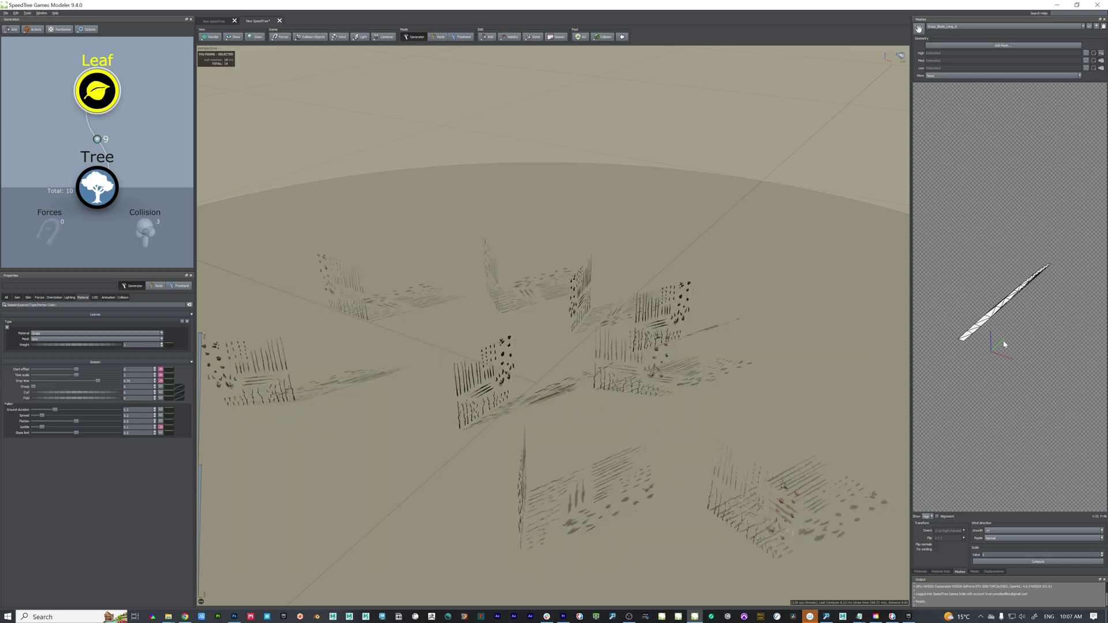
left_click_drag(1004, 345, 1004, 380)
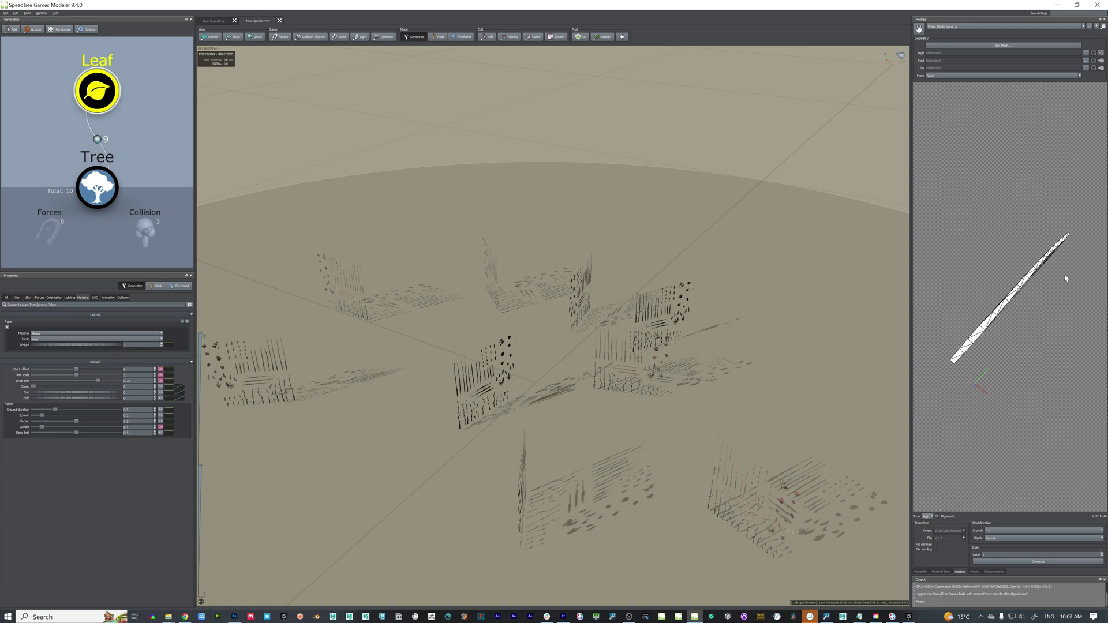
Reopen the long grass blade mesh for editing and look over its outline from tip to base.
left_click(999, 46)
right_click_drag(295, 315, 251, 391)
middle_click_drag(339, 273, 568, 440)
middle_click_drag(448, 206, 468, 221)
scroll(478, 268, "up", 3)
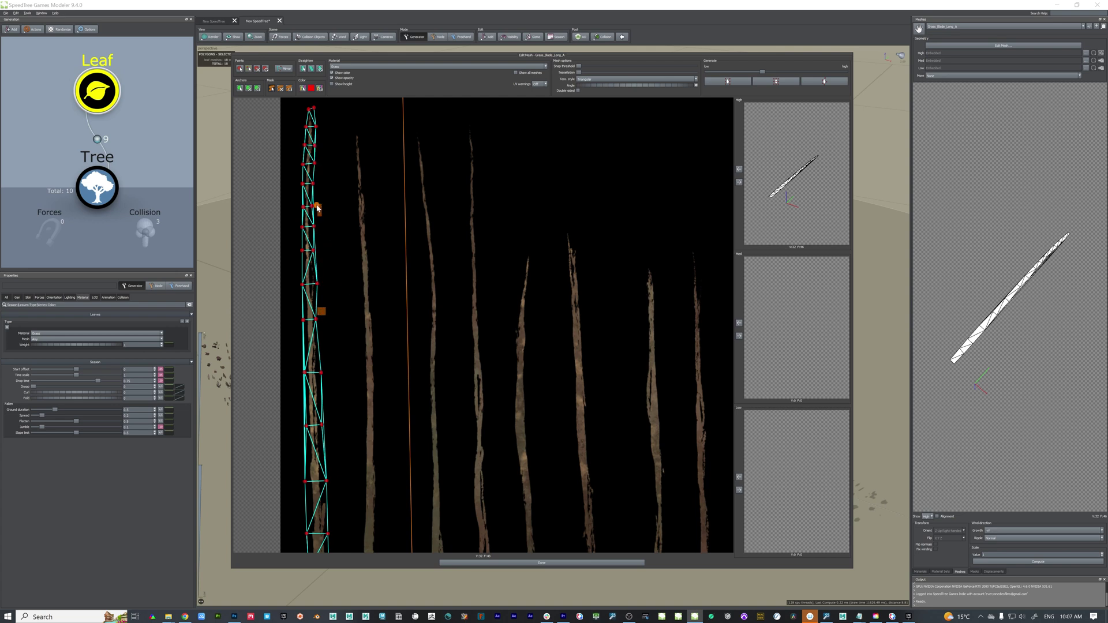
middle_click_drag(345, 378, 347, 329)
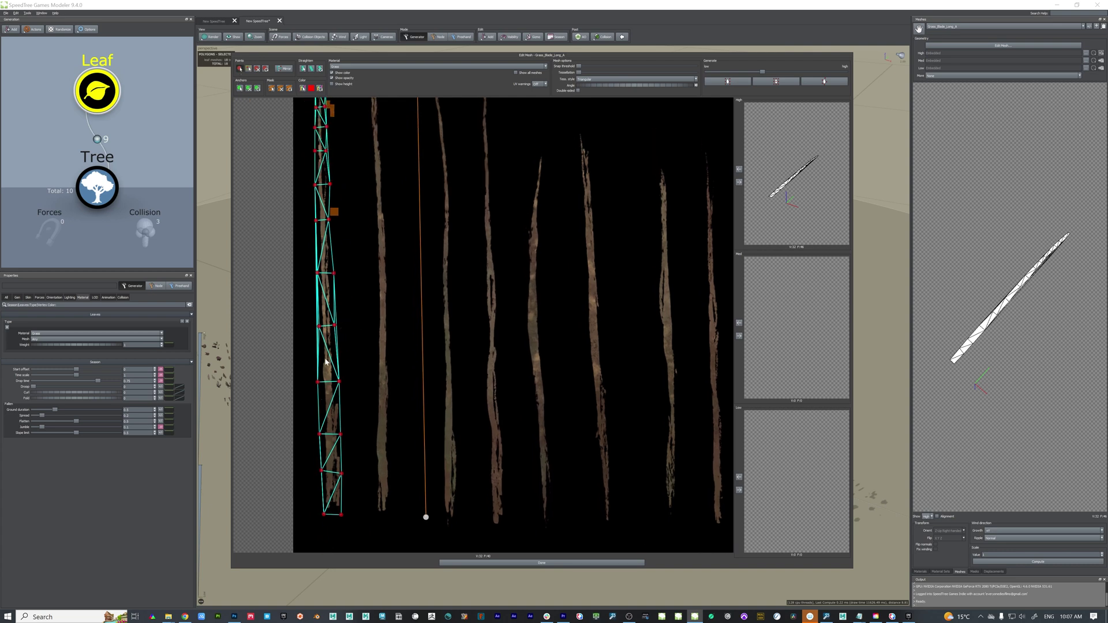
scroll(350, 332, "up", 3)
middle_click_drag(346, 324, 480, 317)
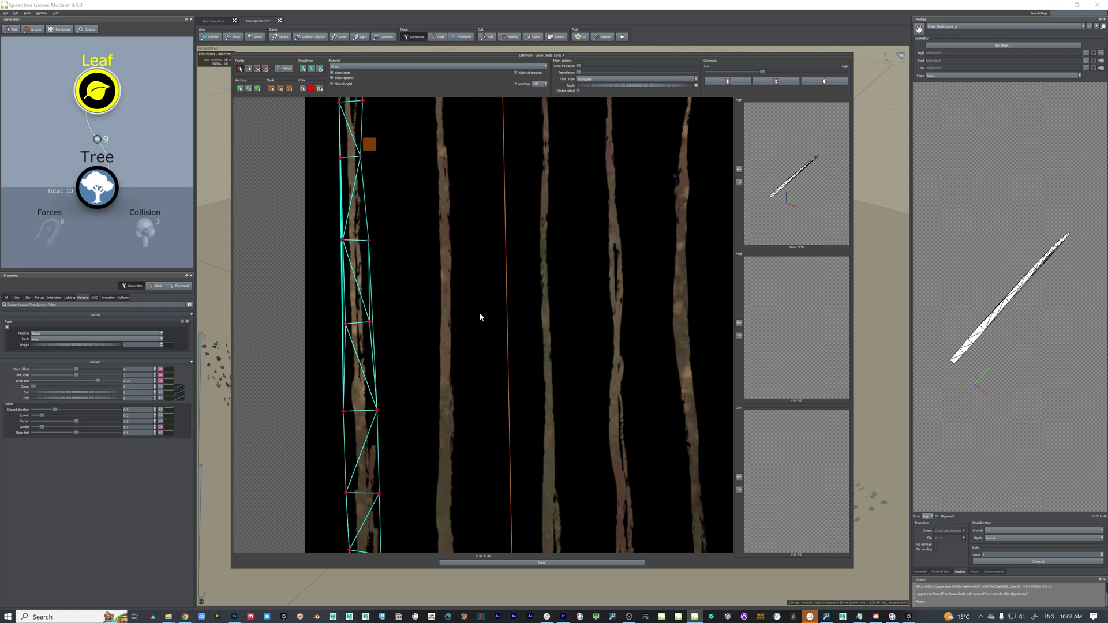
Reposition the edge vertices of the blade's lower middle section and delete the outlying left-edge vertex.
left_click_drag(370, 322, 342, 325)
mouse_move(345, 411)
left_mouse_down()
mouse_move(371, 412)
mouse_move(326, 414)
left_mouse_up()
left_click(257, 68)
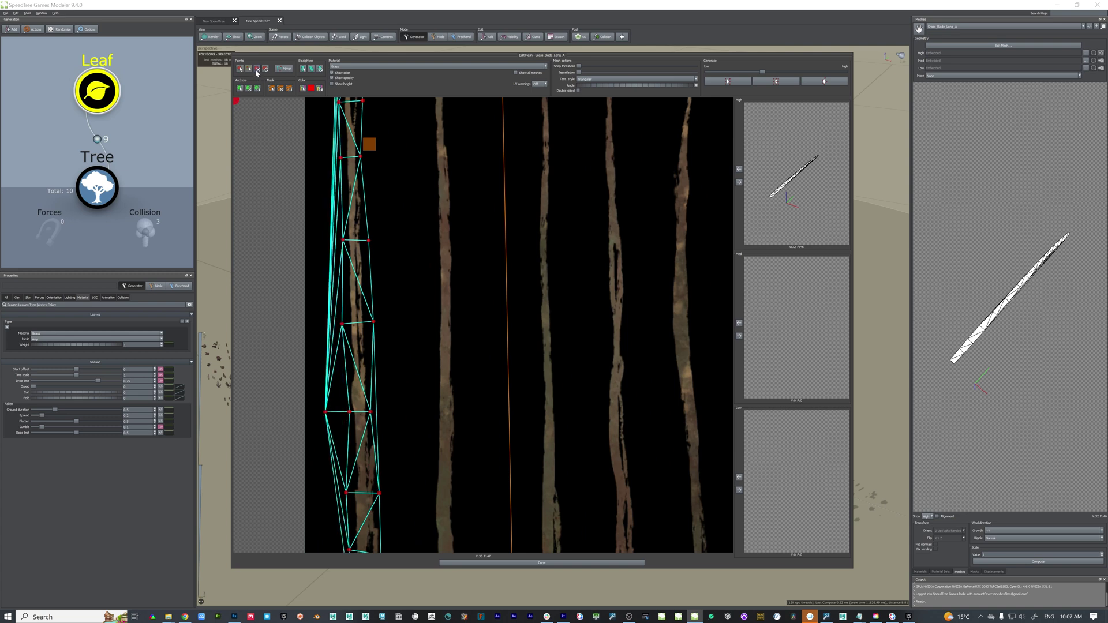
left_click(325, 411)
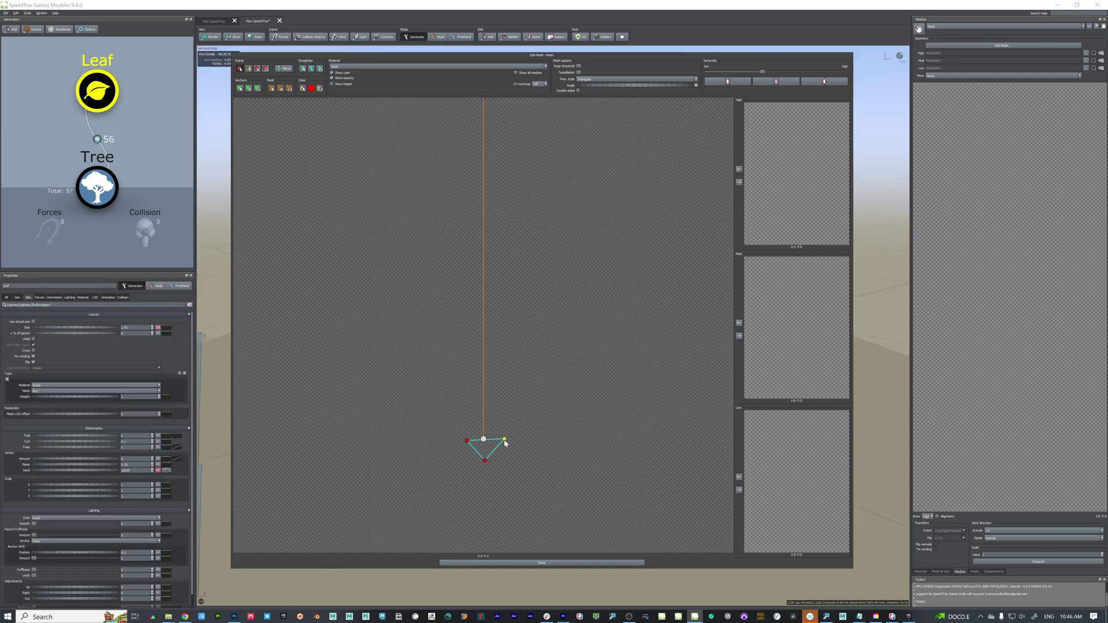
In a blank mesh, outline a pointed leaf with anchor points up one side of the centre line and down the other.
left_click(443, 367)
left_click(453, 405)
left_click(448, 327)
left_click(461, 287)
left_click(476, 264)
left_click(483, 253)
left_click(490, 263)
left_click(498, 293)
left_click(507, 333)
left_click(515, 362)
left_click_drag(507, 333, 501, 287)
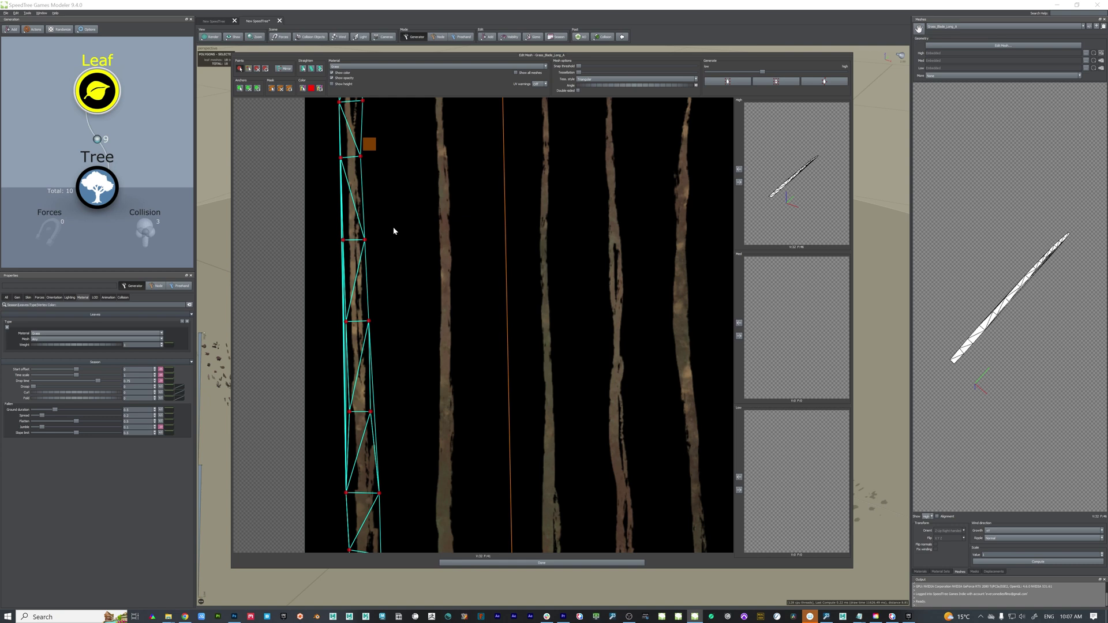
Nudge the left-edge vertices along the upper blade, up to its tip, so they follow the texture closely.
scroll(391, 284, "down", 4)
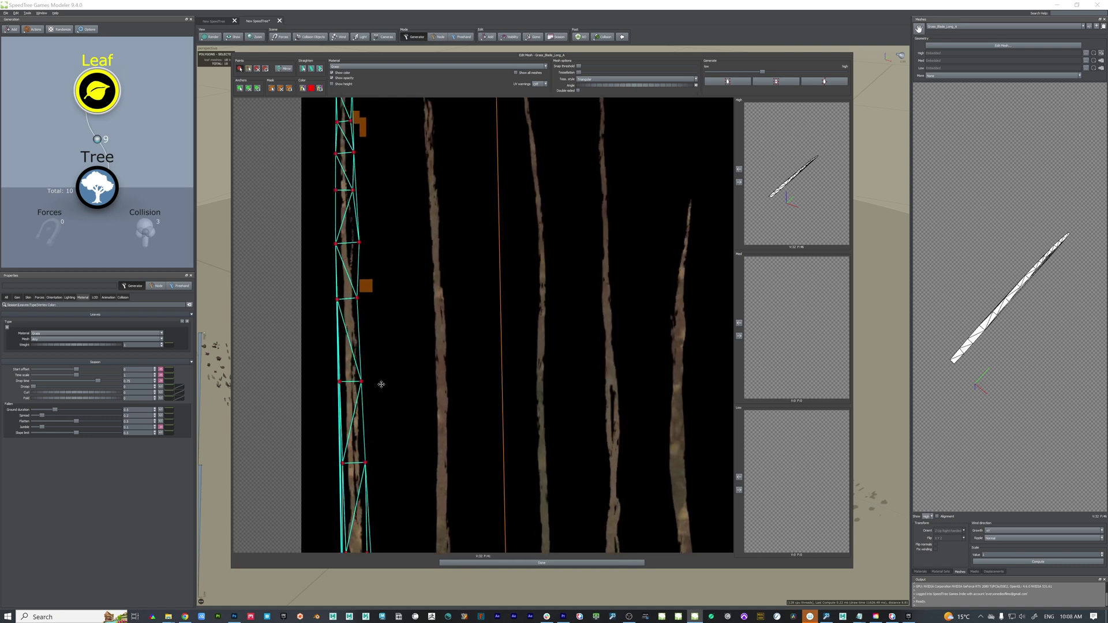
left_click_drag(342, 259, 343, 262)
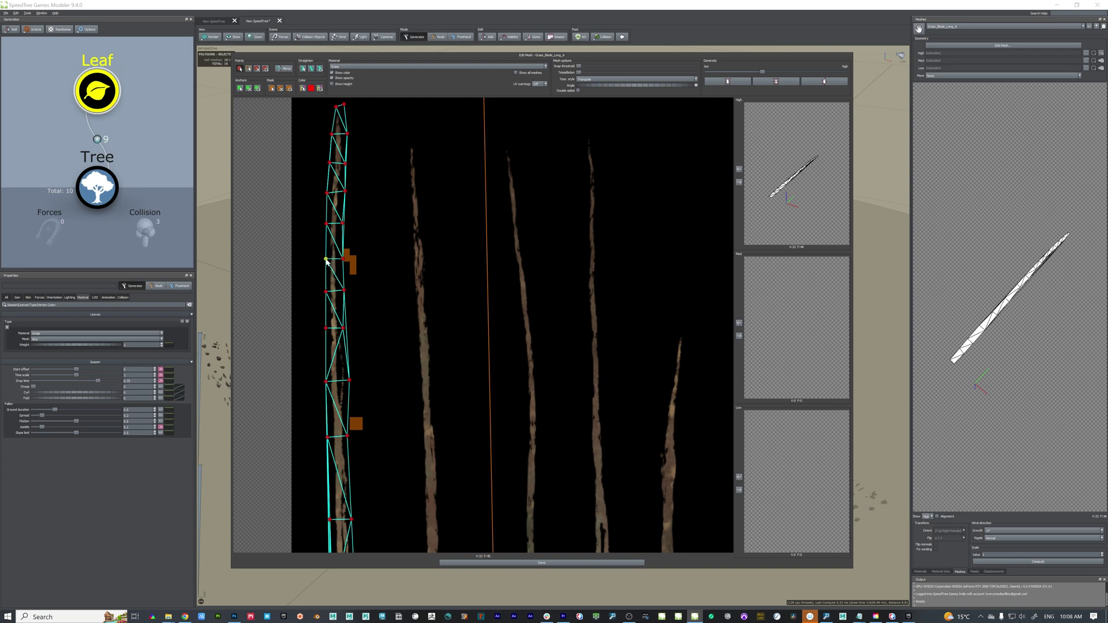
left_click(328, 192)
left_click_drag(329, 163, 341, 108)
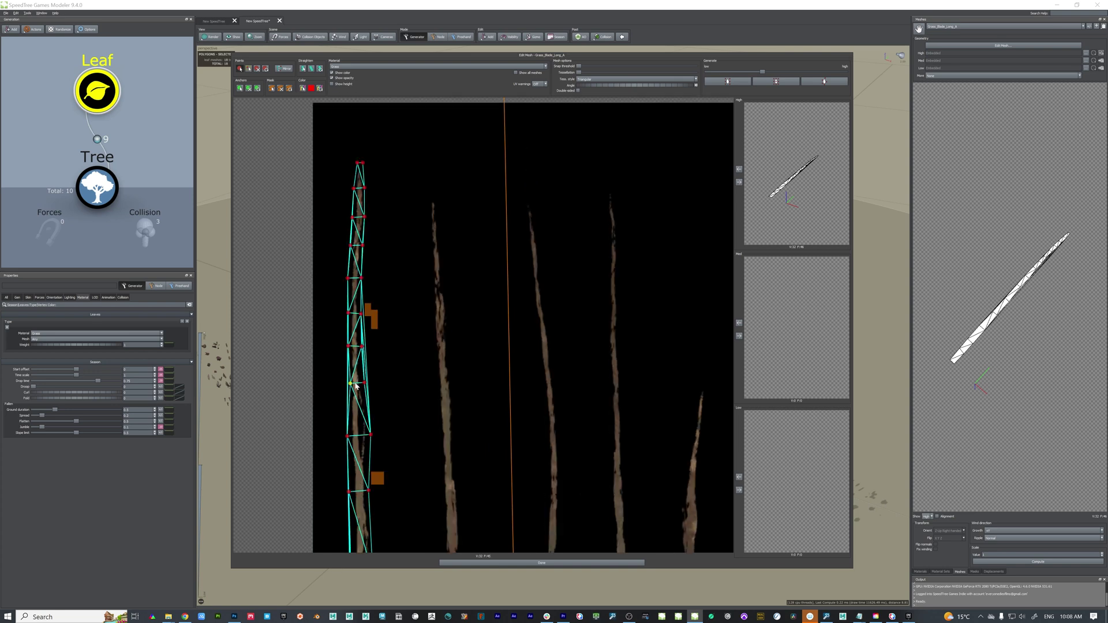
left_click_drag(364, 383, 349, 384)
left_click_drag(347, 437, 349, 437)
Align the paired edge vertices along the middle of the blade with the grass texture.
middle_click_drag(418, 417, 429, 298)
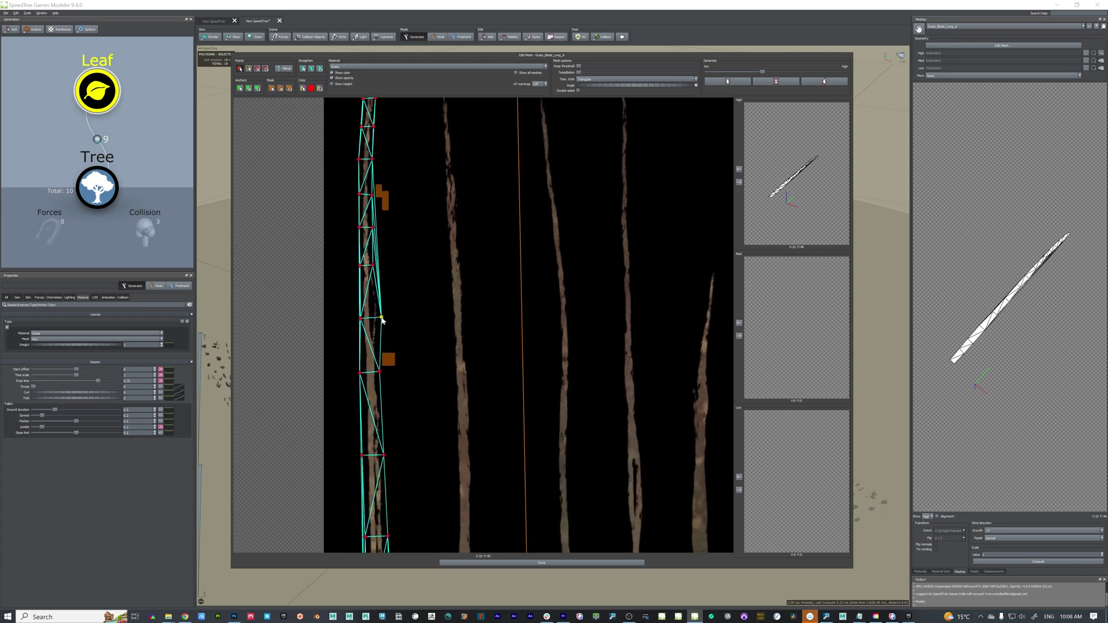
middle_click_drag(360, 376, 365, 326)
left_click_drag(365, 324, 383, 322)
left_click_drag(368, 406, 388, 405)
middle_click_drag(393, 401, 409, 193)
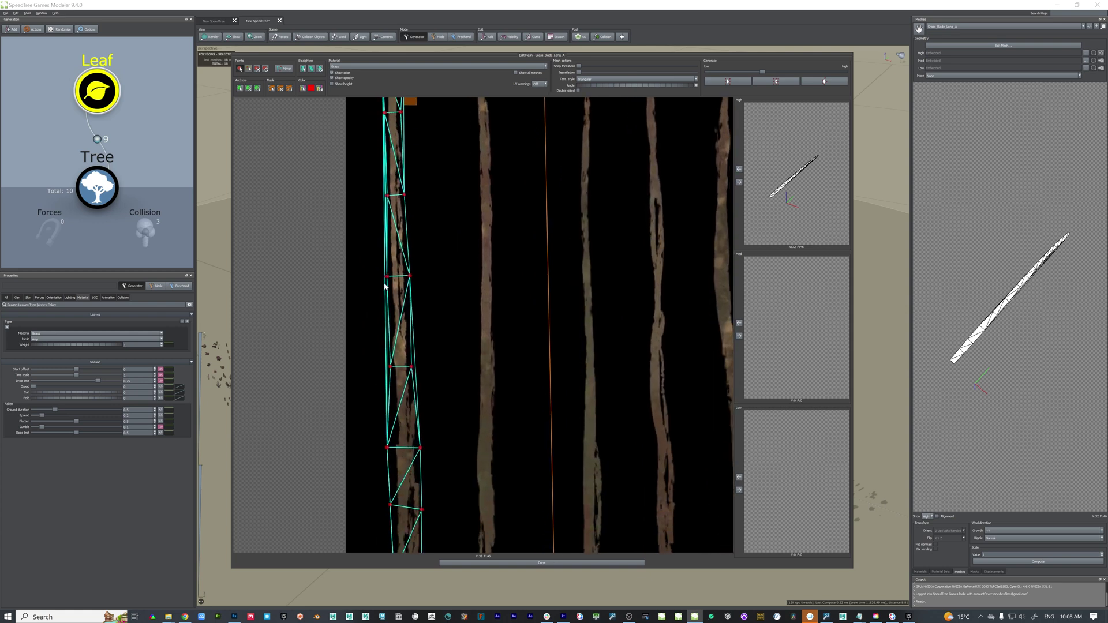
left_click_drag(388, 277, 390, 276)
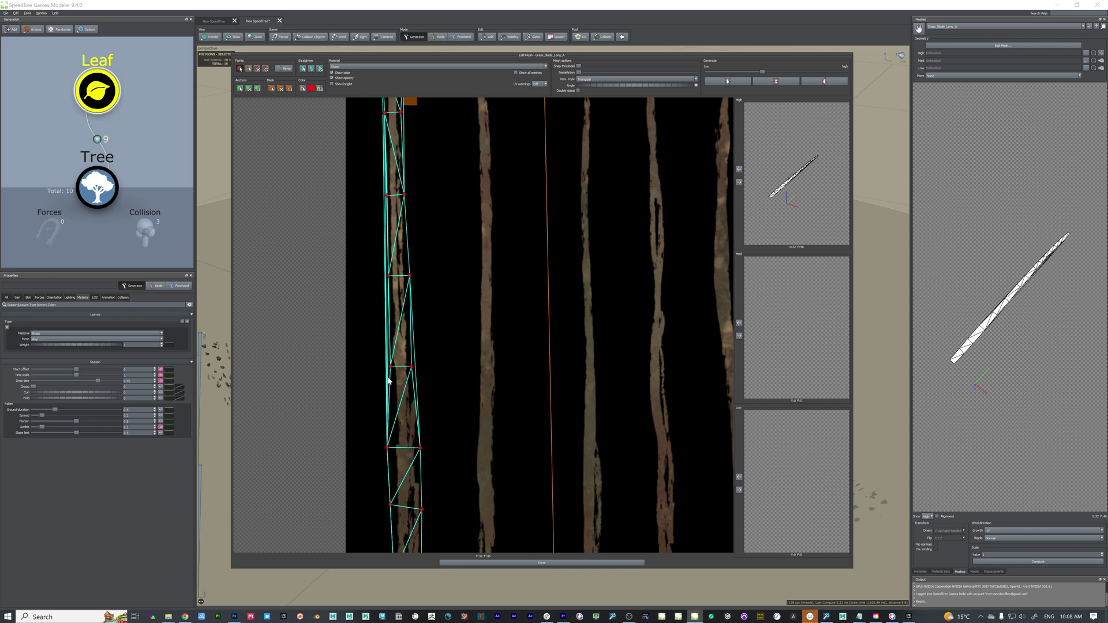
Level the left-edge vertices near the blade's base with their counterparts on the right edge.
middle_click_drag(415, 331, 402, 216)
left_click_drag(375, 333, 381, 333)
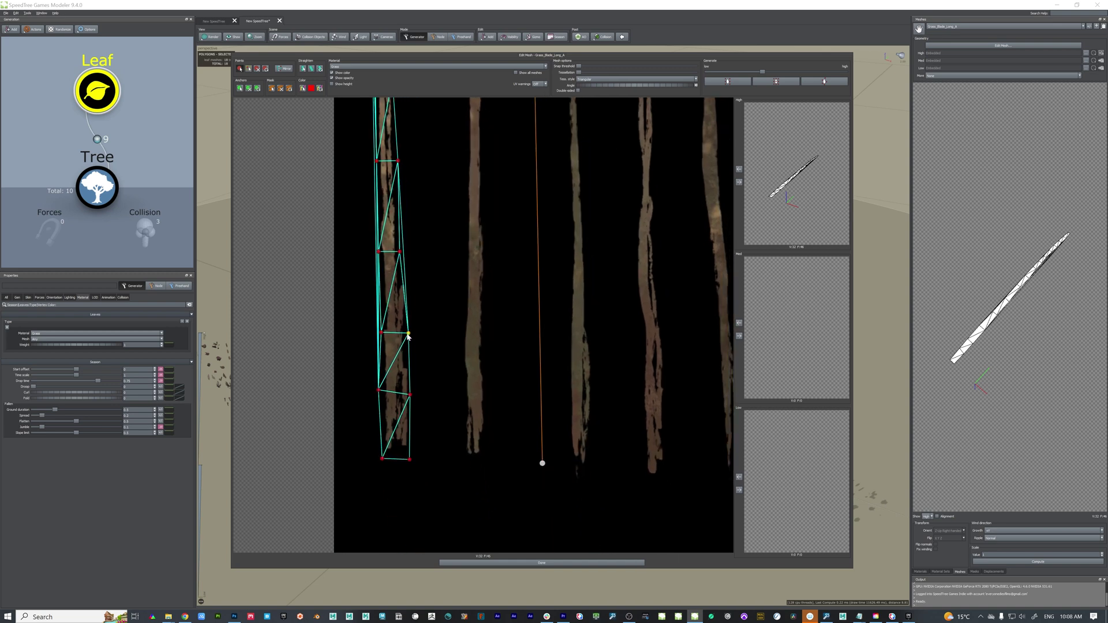
left_click_drag(378, 390, 381, 394)
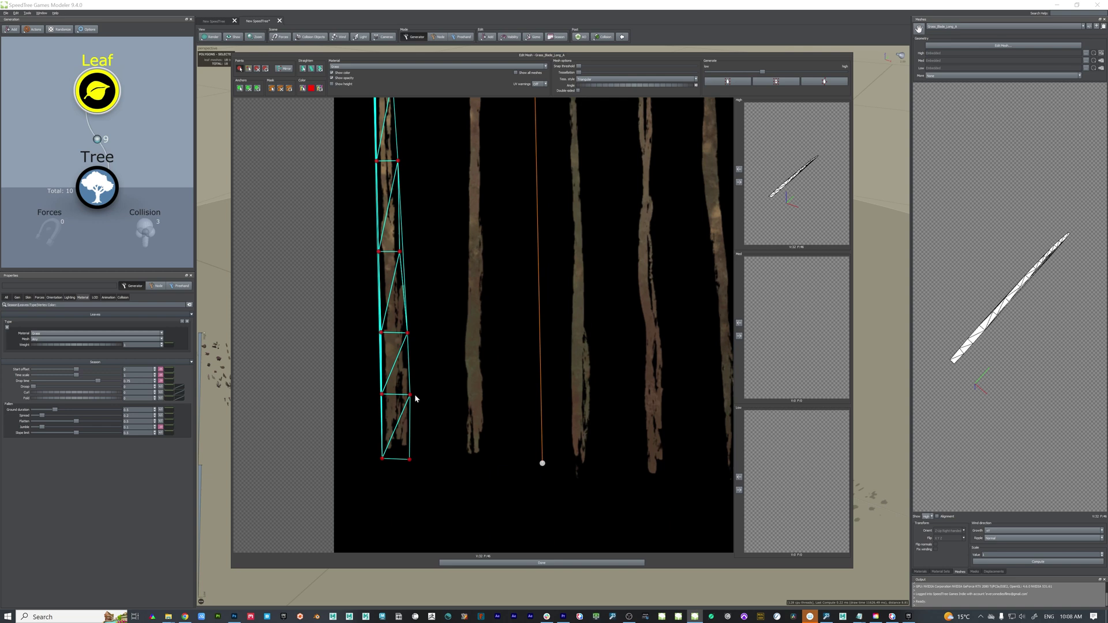
Paint additional mask patches just outside the right edge of the blade's upper and middle sections.
middle_click_drag(430, 313, 426, 423)
middle_click_drag(435, 238, 446, 354)
middle_click_drag(457, 270, 441, 406)
scroll(435, 396, "up", 3)
left_click(271, 88)
left_click_drag(400, 362, 393, 354)
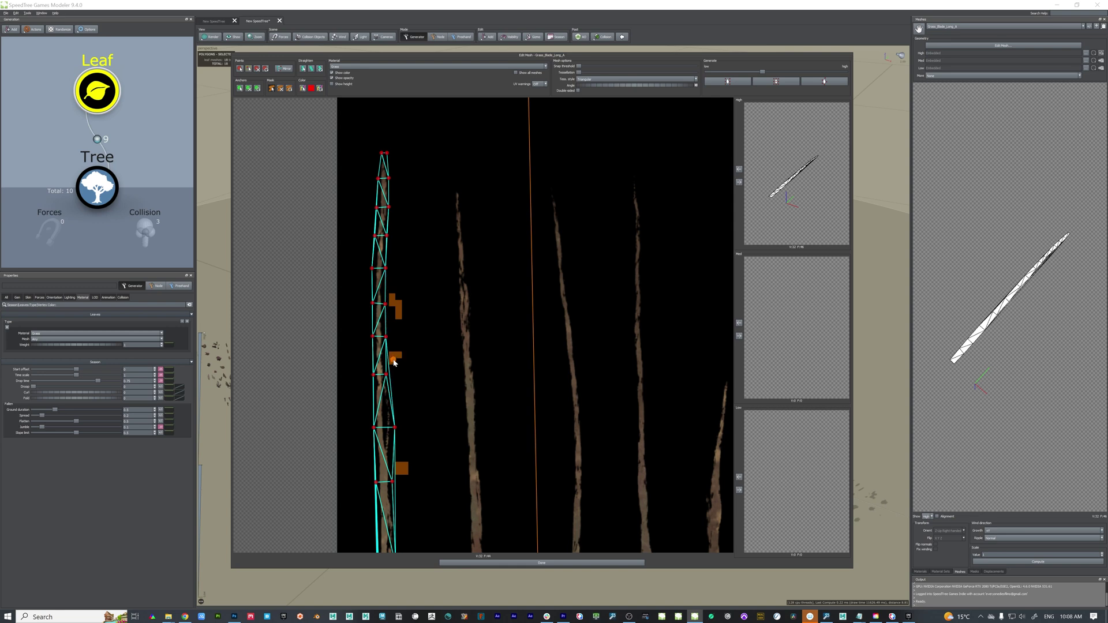
left_click(392, 374)
middle_click_drag(421, 491, 429, 323)
left_click_drag(415, 280, 413, 269)
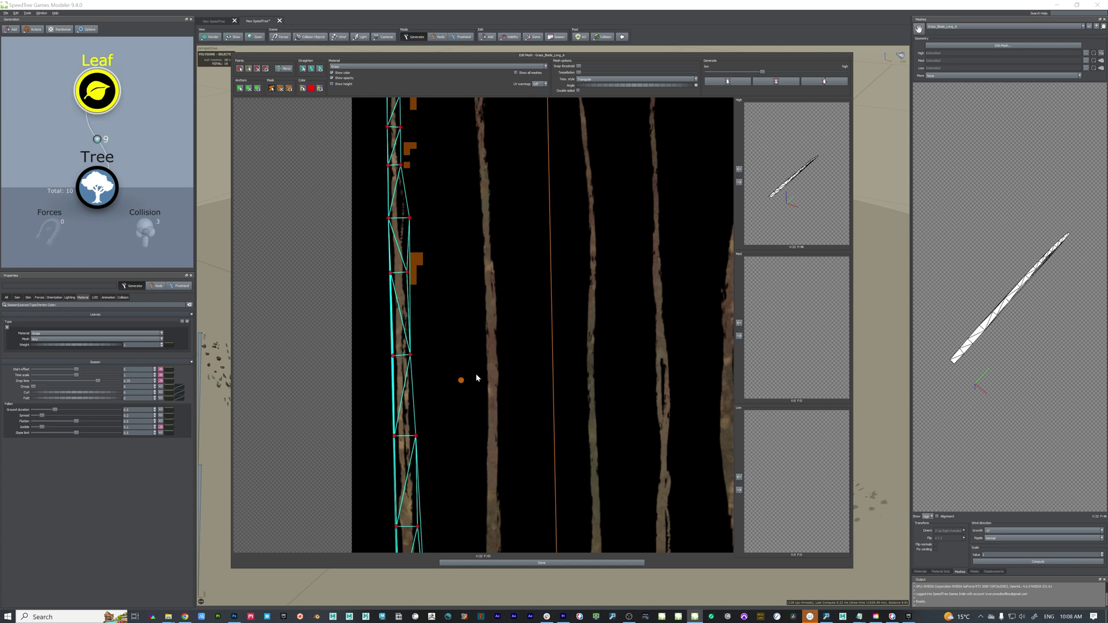
Mask a small area beside the blade's lower right edge and erase the patches that overlap the mesh.
middle_click_drag(482, 470, 475, 281)
middle_click_drag(452, 406, 453, 375)
left_click(418, 321)
left_click(413, 310)
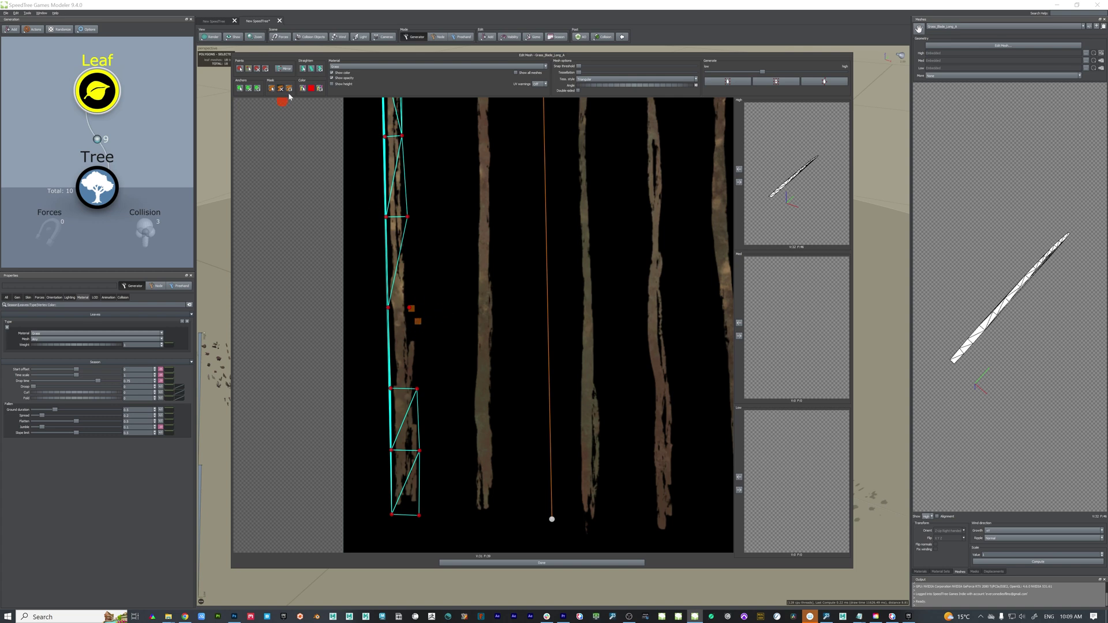
left_click(411, 308)
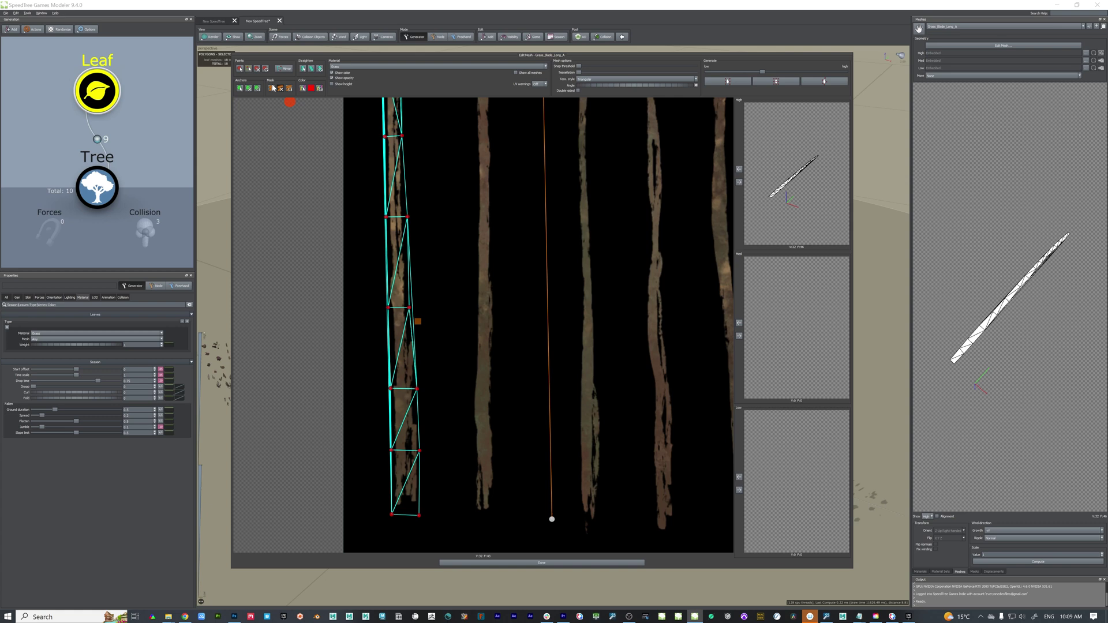
left_click(413, 305)
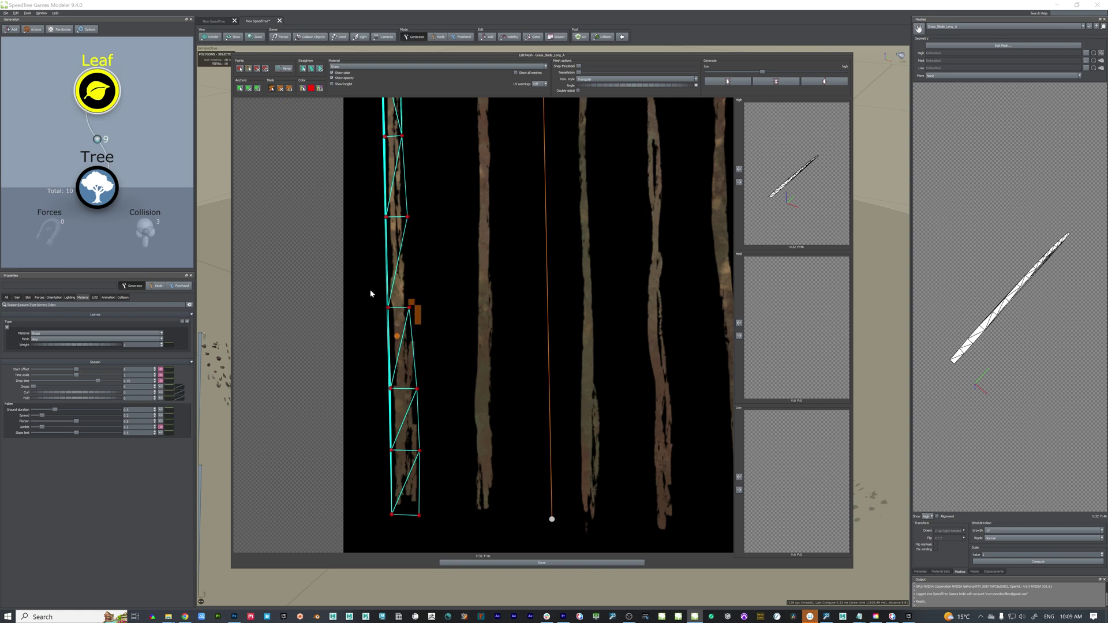
left_click(282, 91)
left_click(412, 305)
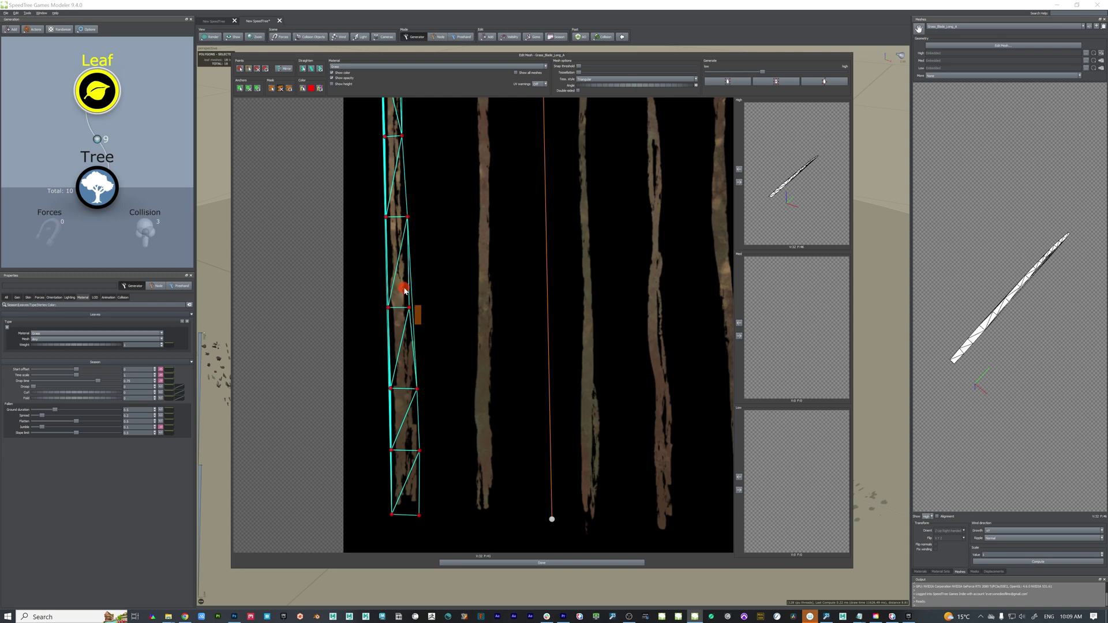
Widen the blade's lower section by moving its left-edge and right-edge vertices slightly outward.
left_click_drag(408, 311, 387, 308)
left_click_drag(392, 389, 418, 391)
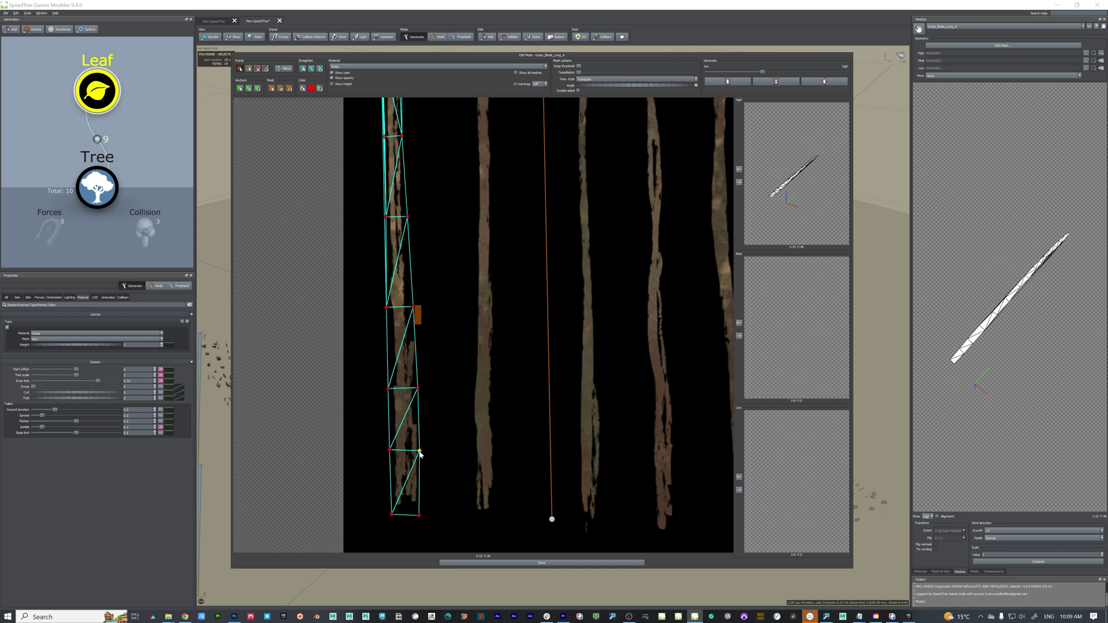
left_click_drag(419, 452, 420, 452)
middle_click_drag(426, 229, 418, 373)
middle_click_drag(402, 307, 410, 333)
left_click_drag(386, 313, 386, 312)
left_click_drag(388, 392, 386, 392)
Move the edge vertices in the blade's middle section slightly outward on both sides.
middle_click_drag(400, 379, 399, 407)
left_click_drag(401, 256, 403, 258)
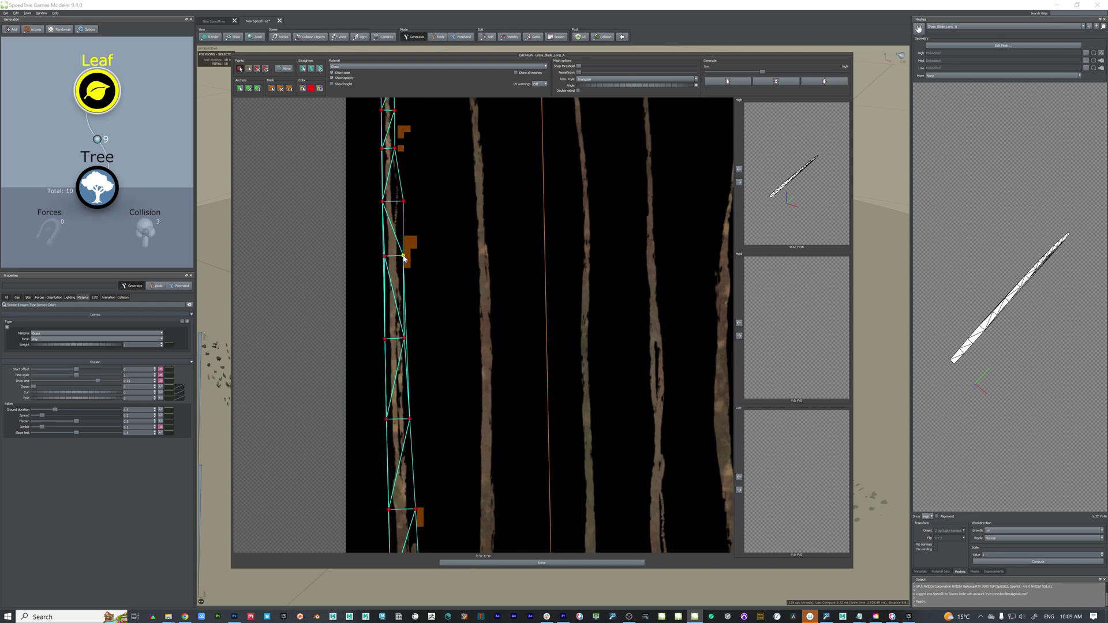
left_click_drag(404, 338, 406, 339)
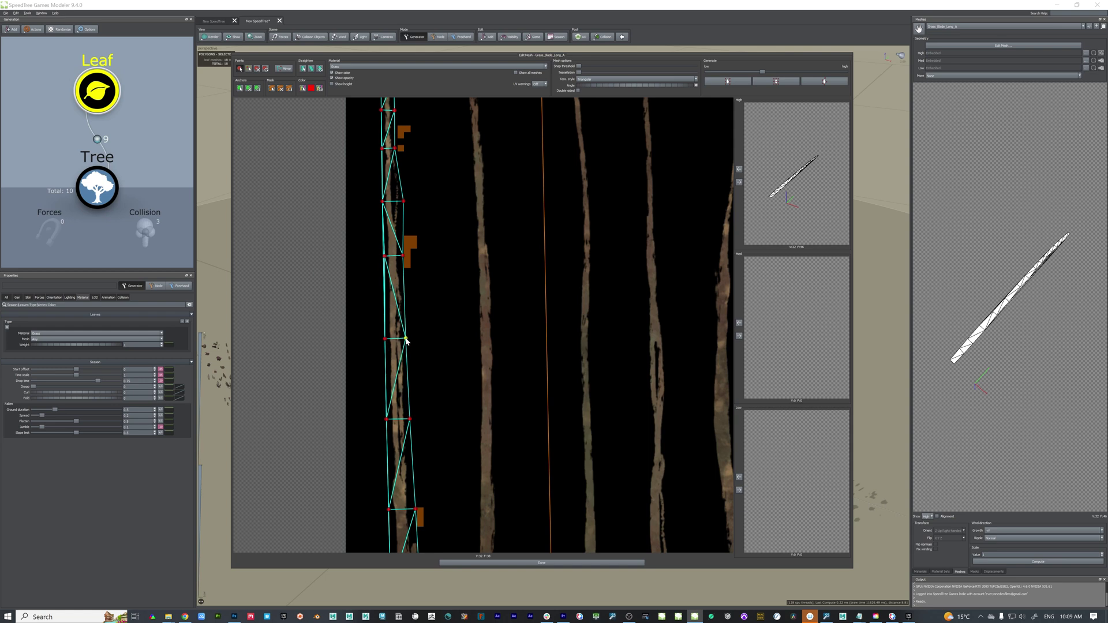
left_click_drag(385, 257, 383, 255)
Shift the left-edge vertices along the upper blade slightly outward to leave a margin around the texture.
middle_click_drag(569, 391, 491, 383)
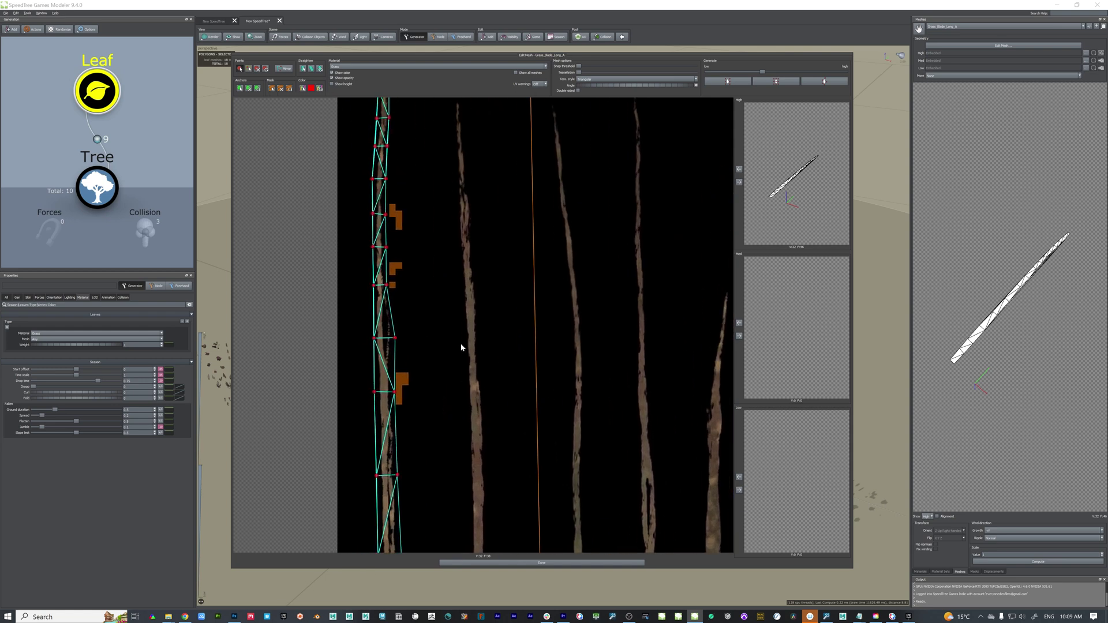
middle_click_drag(606, 461, 617, 449)
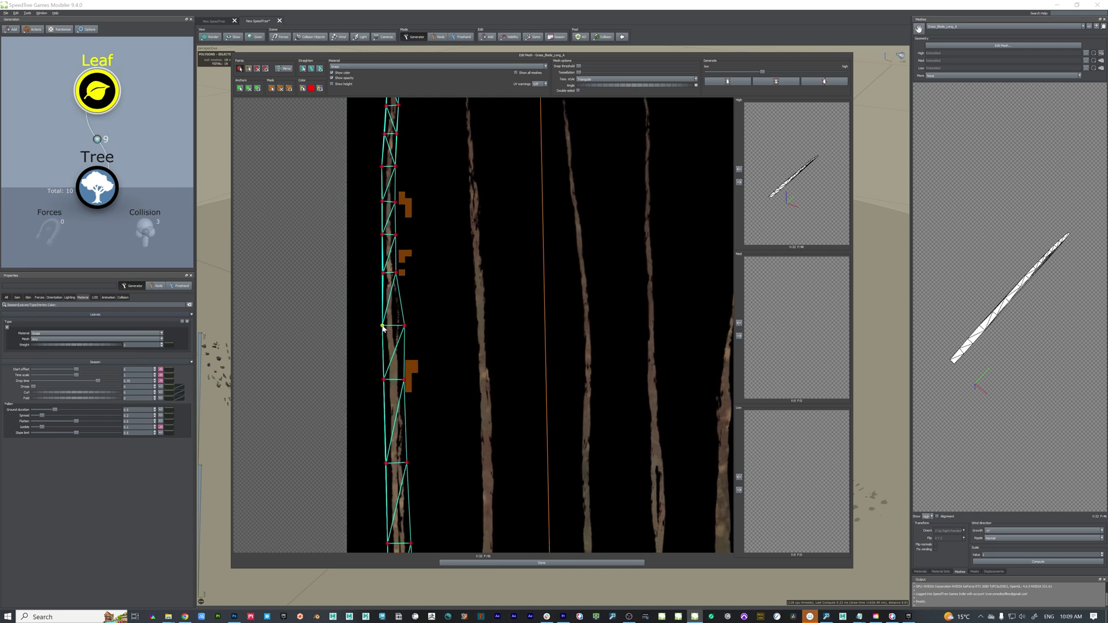
left_click_drag(383, 235, 381, 200)
middle_click_drag(484, 306, 469, 422)
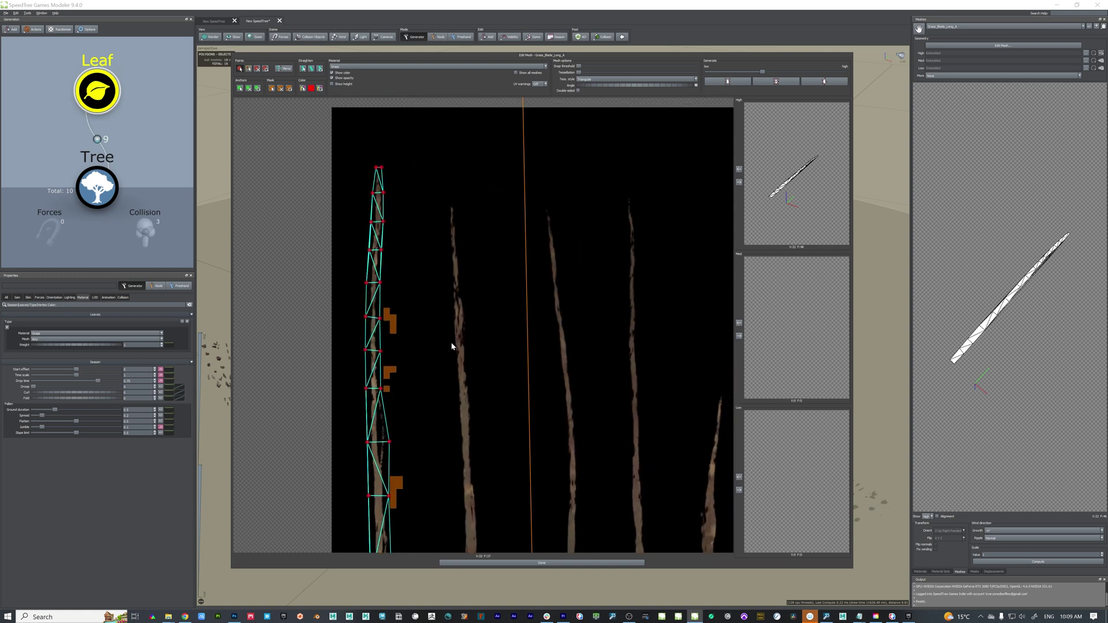
left_click_drag(370, 250, 369, 221)
scroll(554, 334, "up", 1)
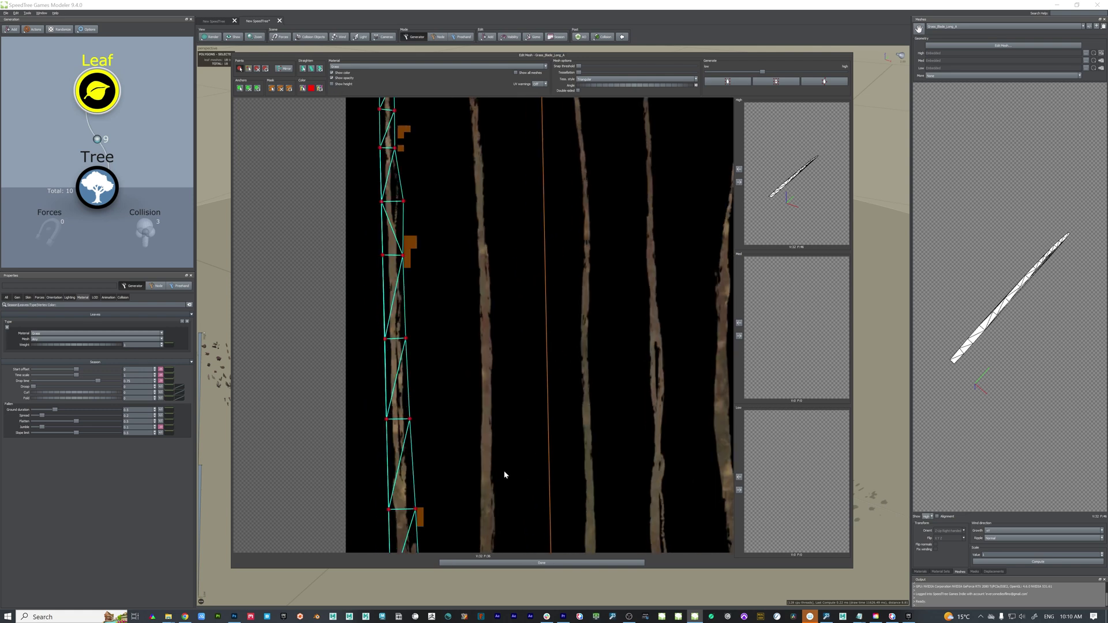
Examine the adjusted blade outline along its full length for texture lying outside the mesh.
middle_click_drag(452, 388, 465, 203)
middle_click_drag(497, 406, 550, 266)
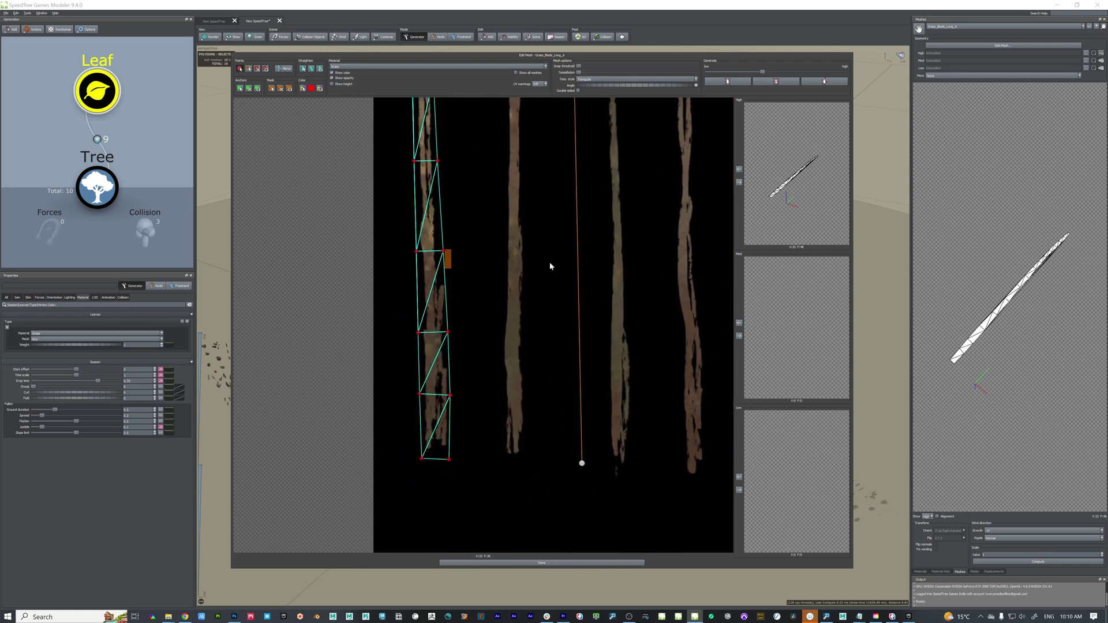
middle_click_drag(453, 177, 426, 490)
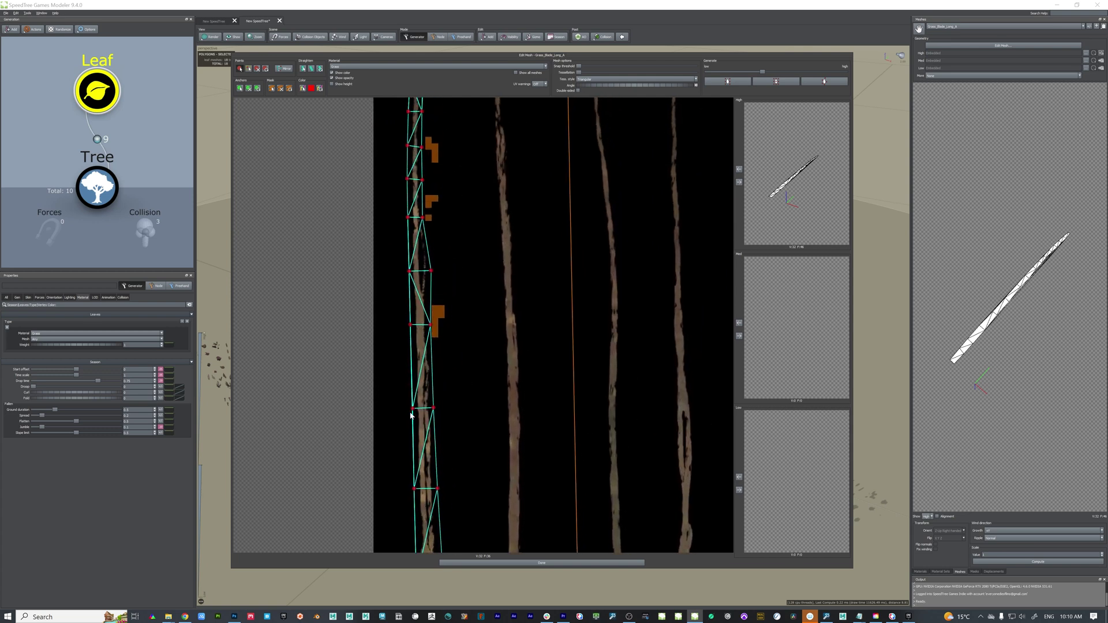
middle_click_drag(444, 245, 428, 447)
middle_click_drag(429, 394, 421, 248)
middle_click_drag(423, 461, 438, 293)
middle_click_drag(445, 434, 447, 219)
middle_click_drag(454, 384, 449, 391)
Add a centre vertex on each of the four lowest cross edges of the blade, starting at the base.
left_click(240, 69)
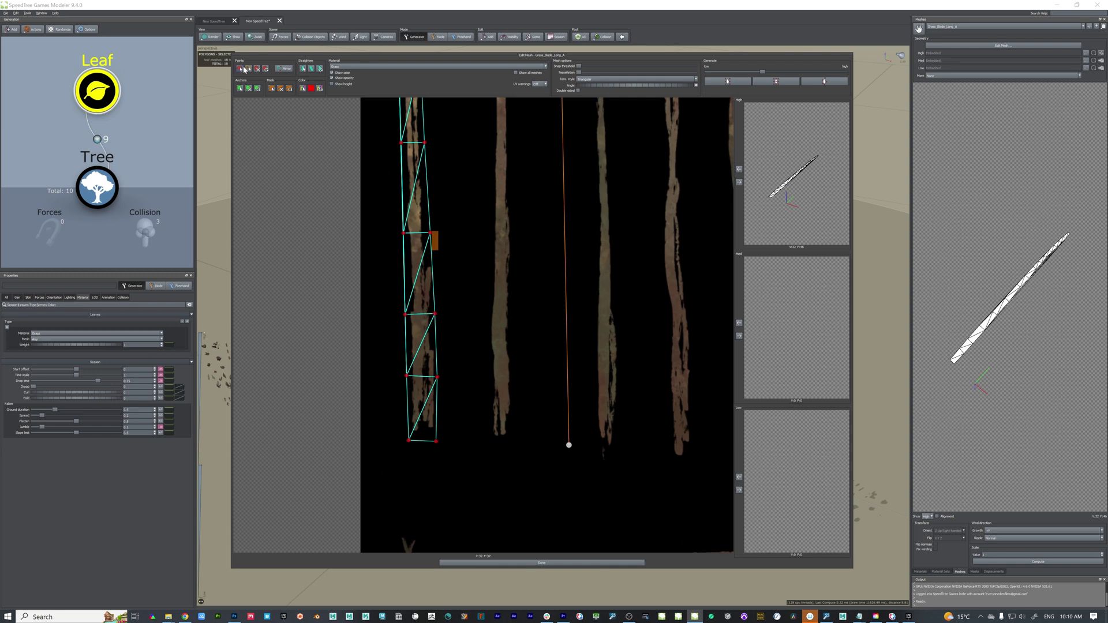
left_click(424, 442)
left_click(422, 376)
left_click(418, 315)
left_click(418, 233)
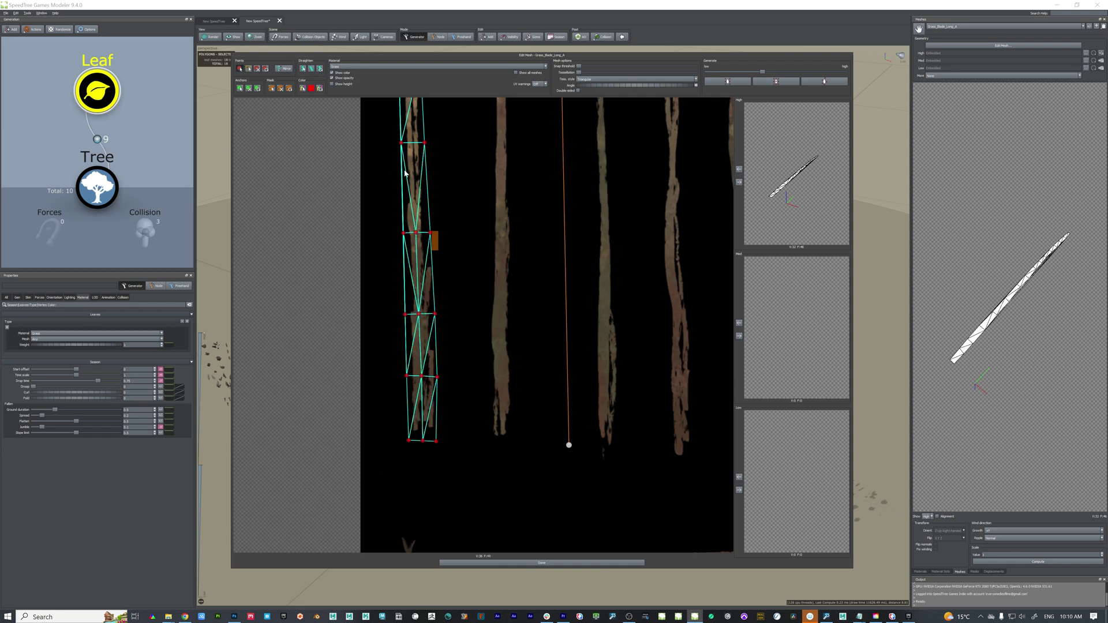
Continue the centre line of vertices on the cross edges through the middle of the blade.
middle_click_drag(419, 239, 423, 342)
left_click(412, 294)
left_click(409, 213)
middle_click_drag(409, 134, 407, 309)
left_click(405, 304)
left_click(405, 250)
Extend the centre vertices over the upper cross edges to the tip and adjust the left tip vertex.
middle_click_drag(400, 195, 397, 316)
left_click(398, 316)
left_click(397, 278)
left_click(397, 246)
left_click(398, 211)
left_click(402, 179)
middle_click_drag(403, 152, 404, 243)
left_click(404, 239)
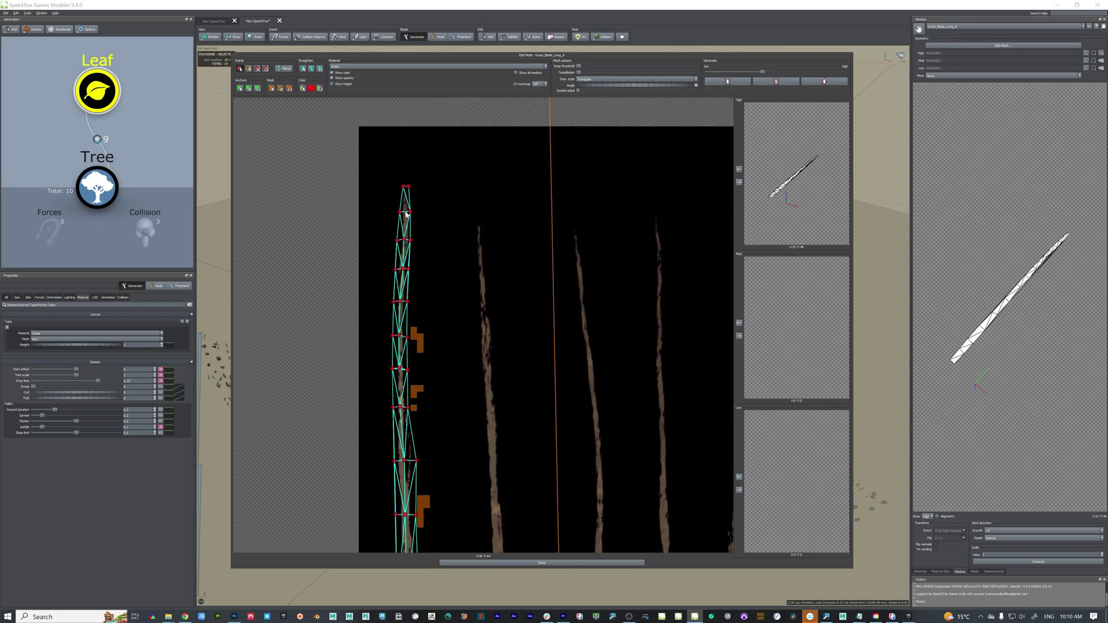
left_click(406, 187)
left_click_drag(403, 187, 403, 190)
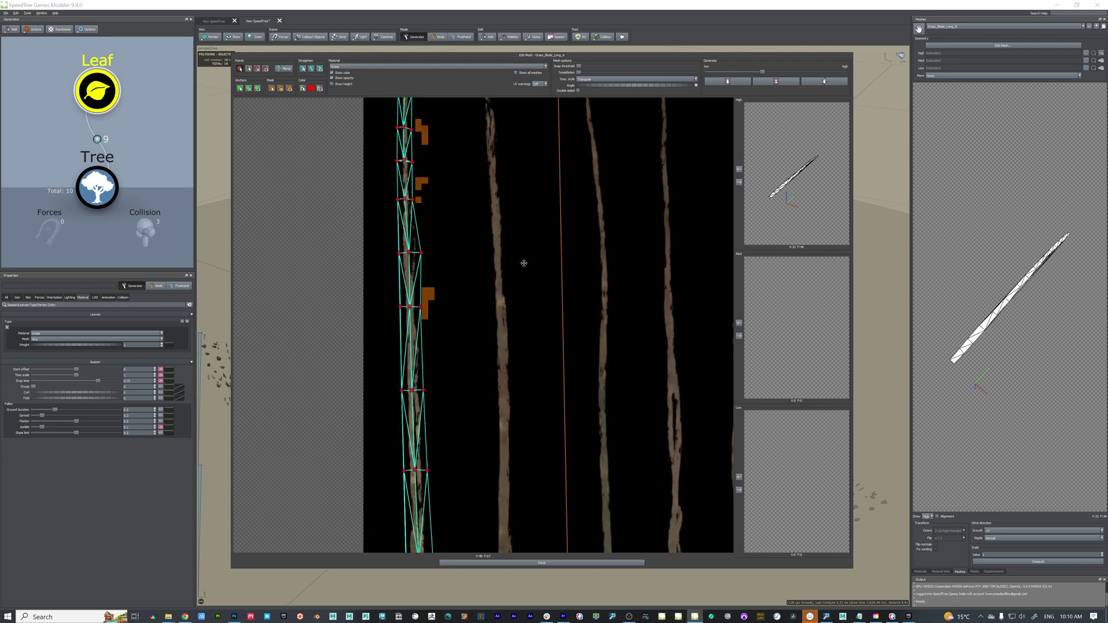
Add an extra row of three vertices across the blade within the long segment of its lower half.
scroll(524, 279, "up", 4)
left_click(393, 303)
left_click(419, 302)
left_click_drag(406, 303, 406, 301)
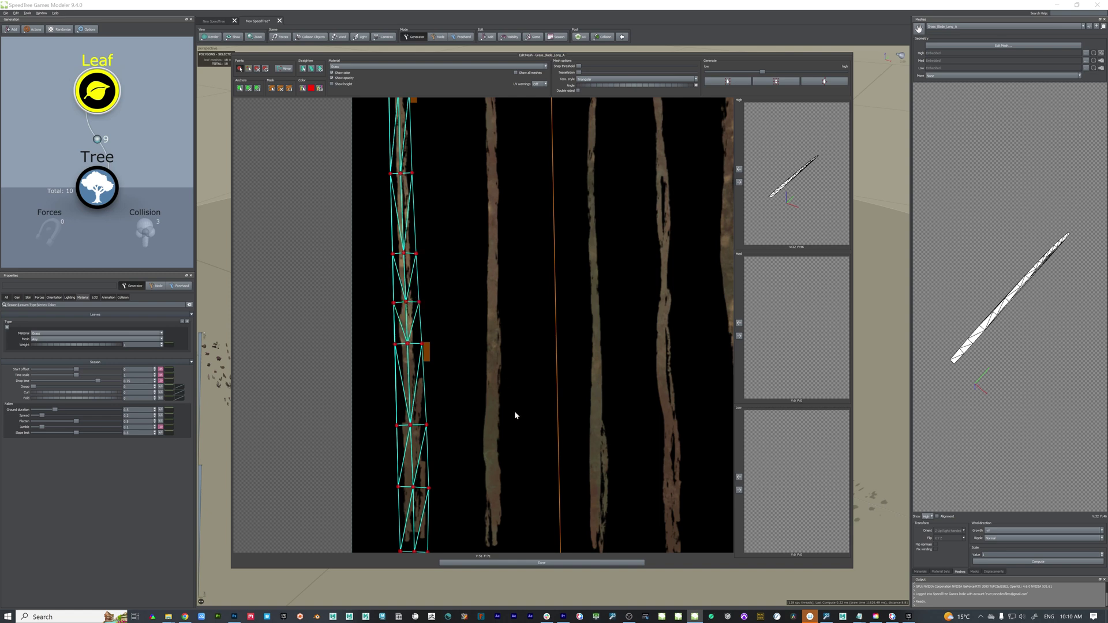
scroll(520, 370, "down", 3)
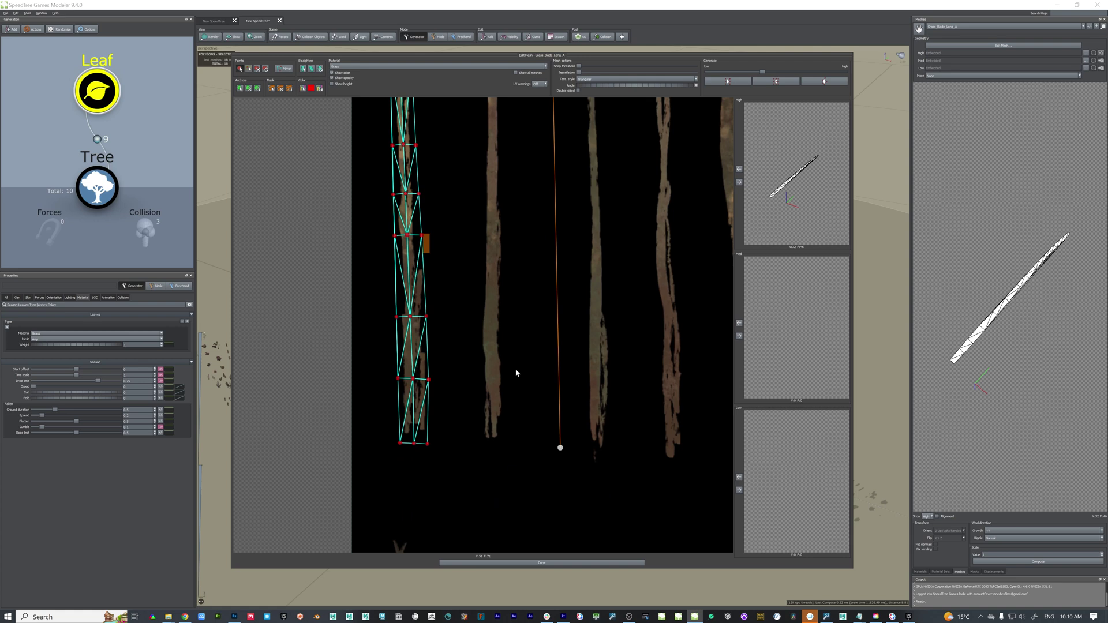
Move the anchor point to the centre of the blade's base and generate the high, medium and low meshes.
middle_click_drag(528, 390, 576, 364)
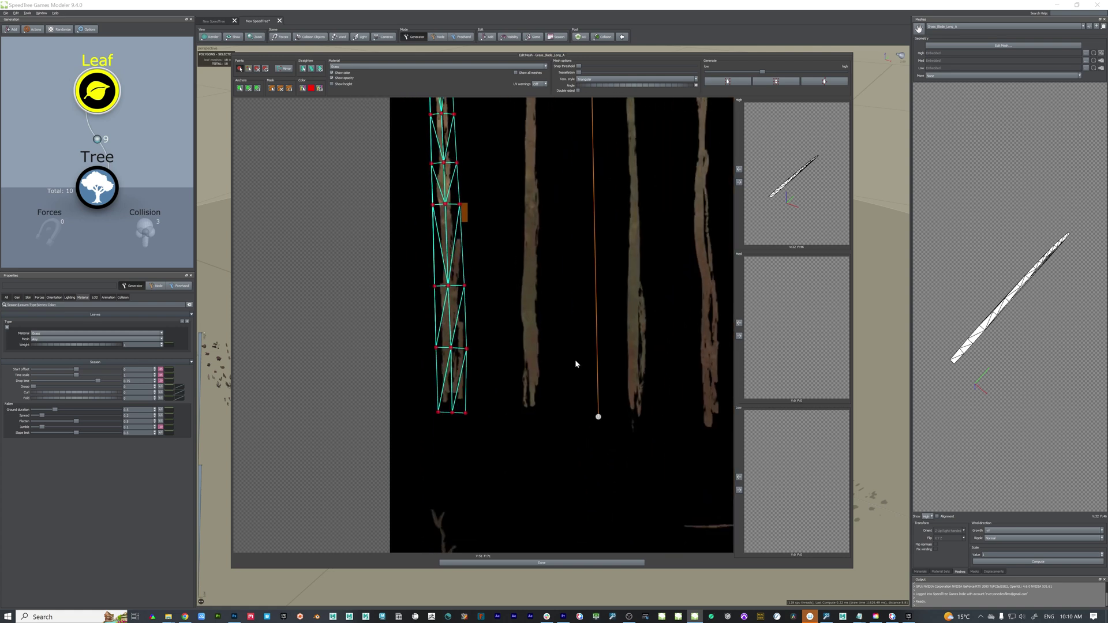
left_click_drag(598, 419, 454, 411)
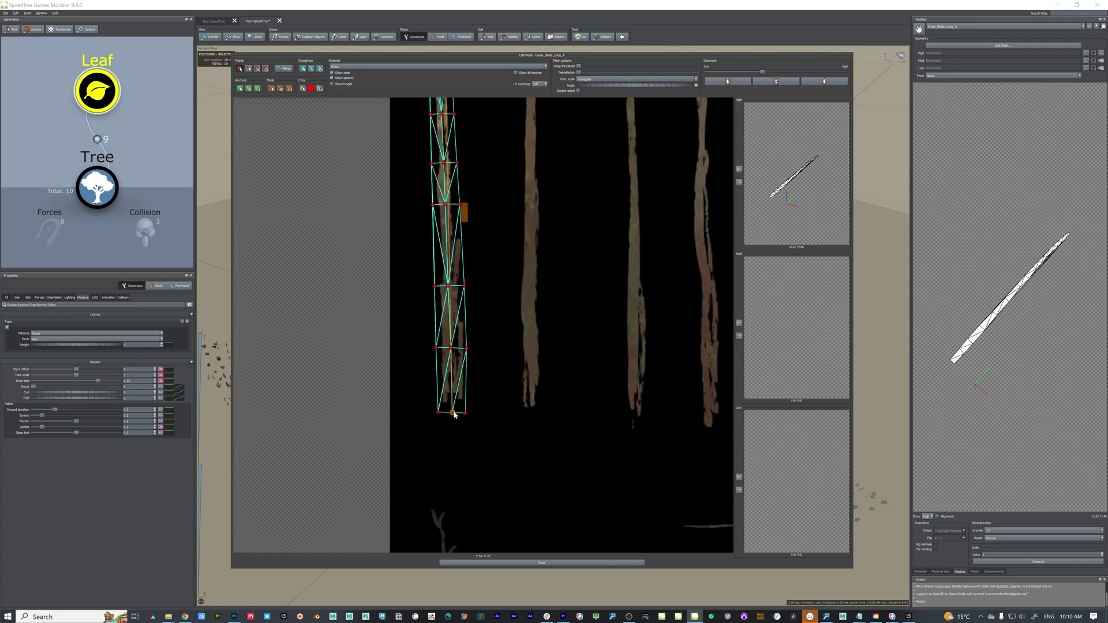
left_click(740, 182)
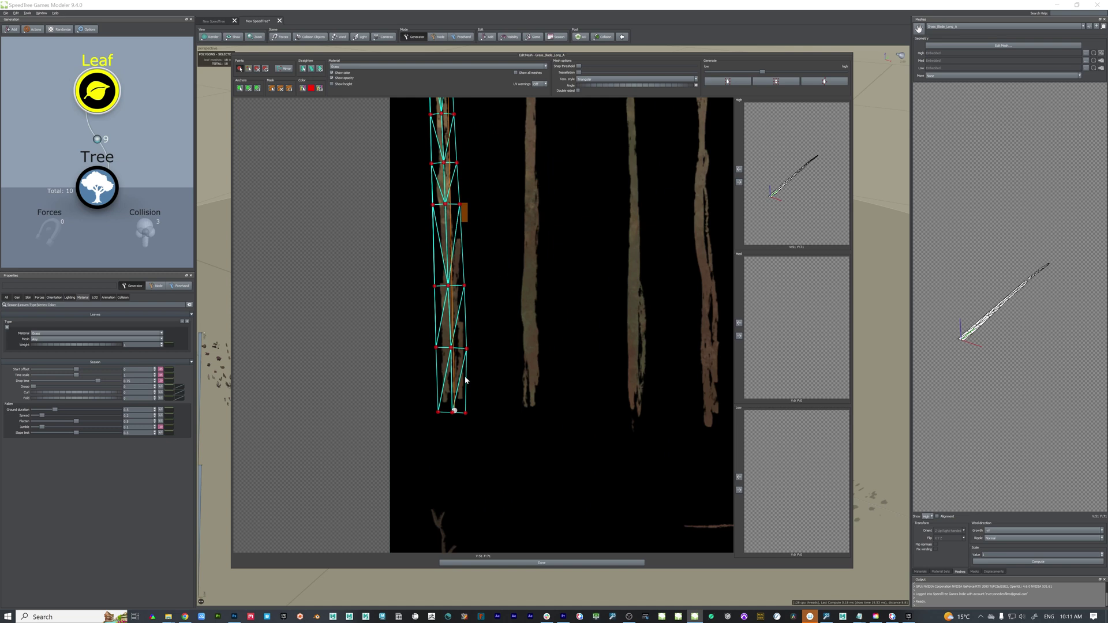
left_click(740, 335)
left_click(739, 490)
Try a higher tessellation on the blade's high-detail mesh and reset it to the minimum.
scroll(511, 398, "down", 5)
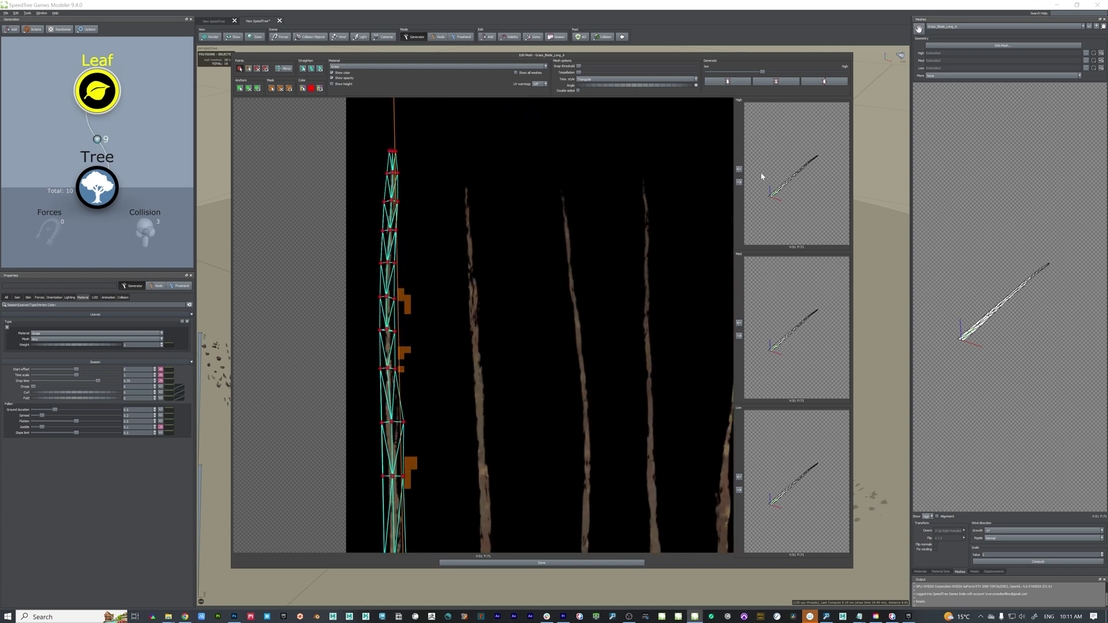
scroll(457, 232, "up", 2)
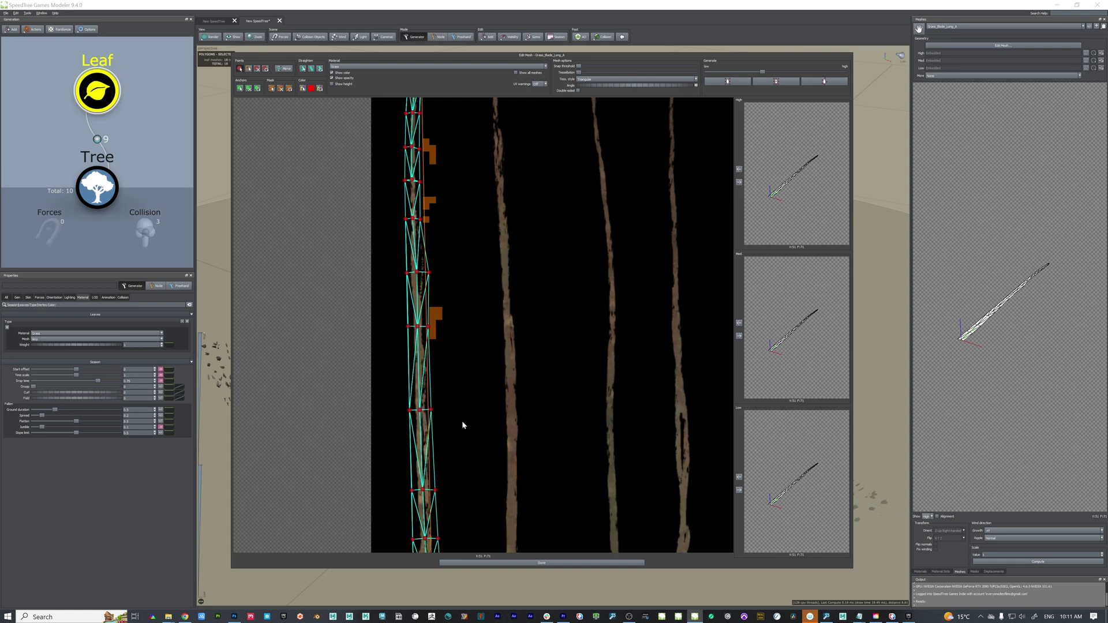
scroll(462, 445, "down", 3)
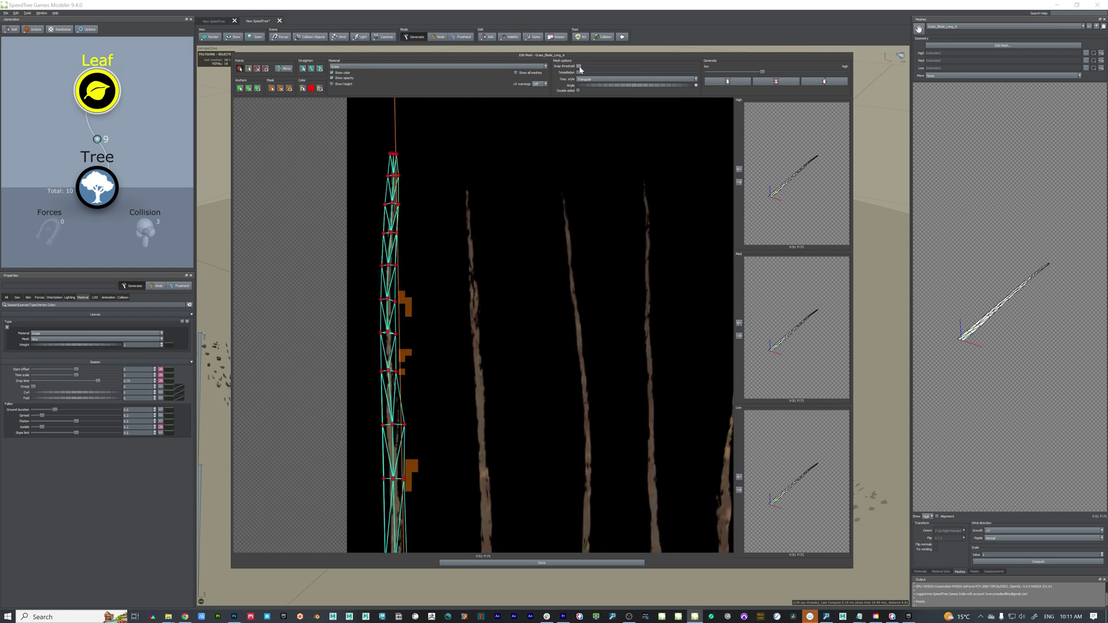
left_click_drag(579, 73, 610, 72)
left_click(740, 182)
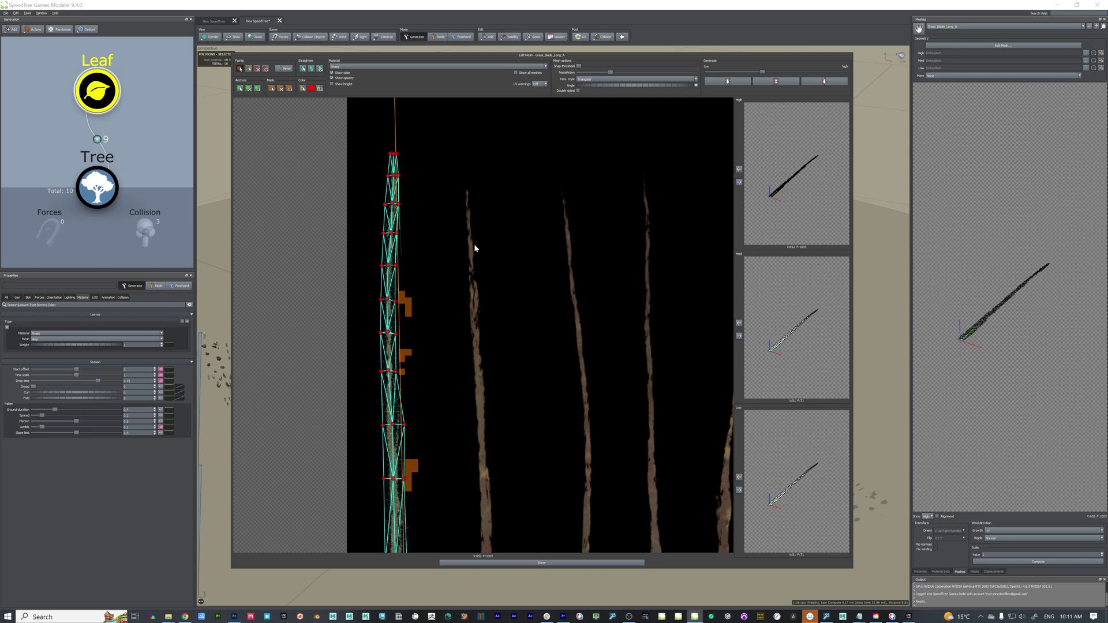
scroll(433, 445, "up", 2)
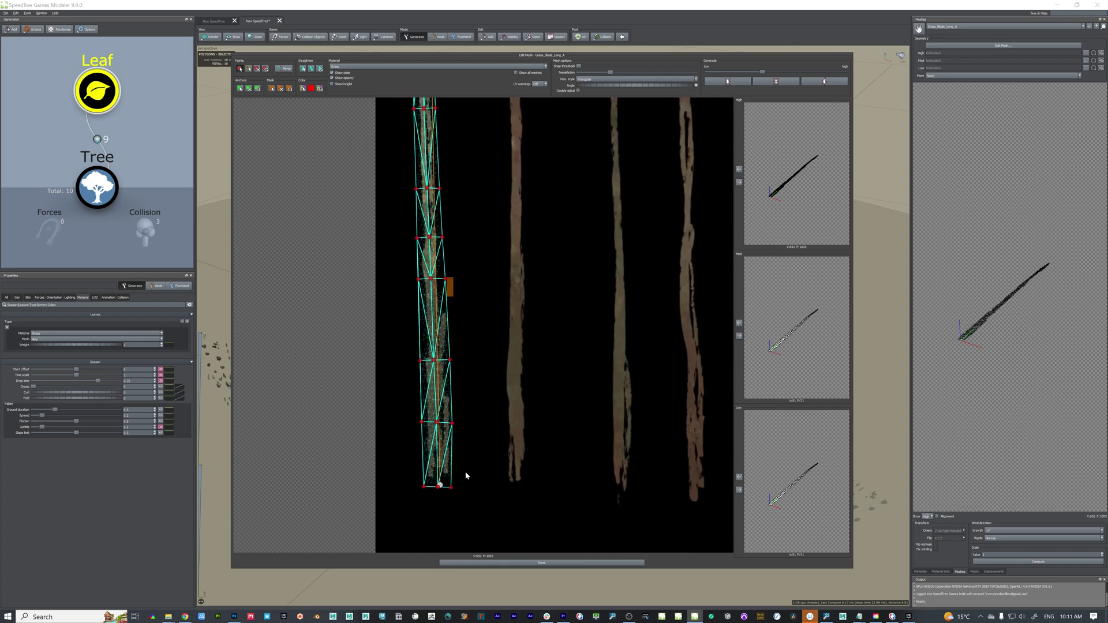
middle_click_drag(493, 269, 464, 474)
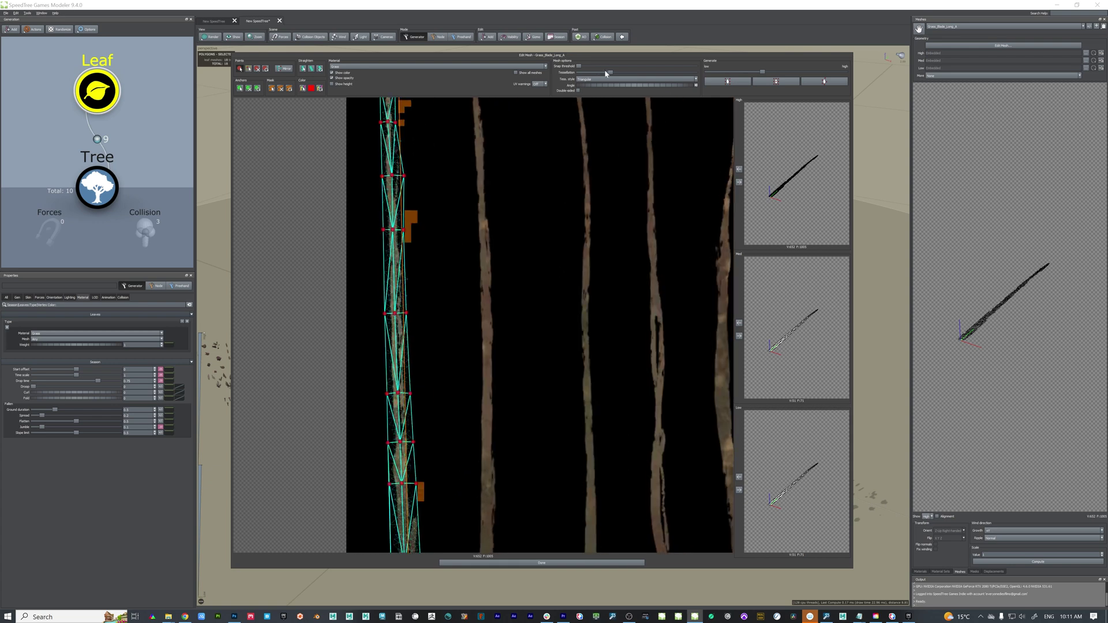
left_click_drag(611, 73, 557, 75)
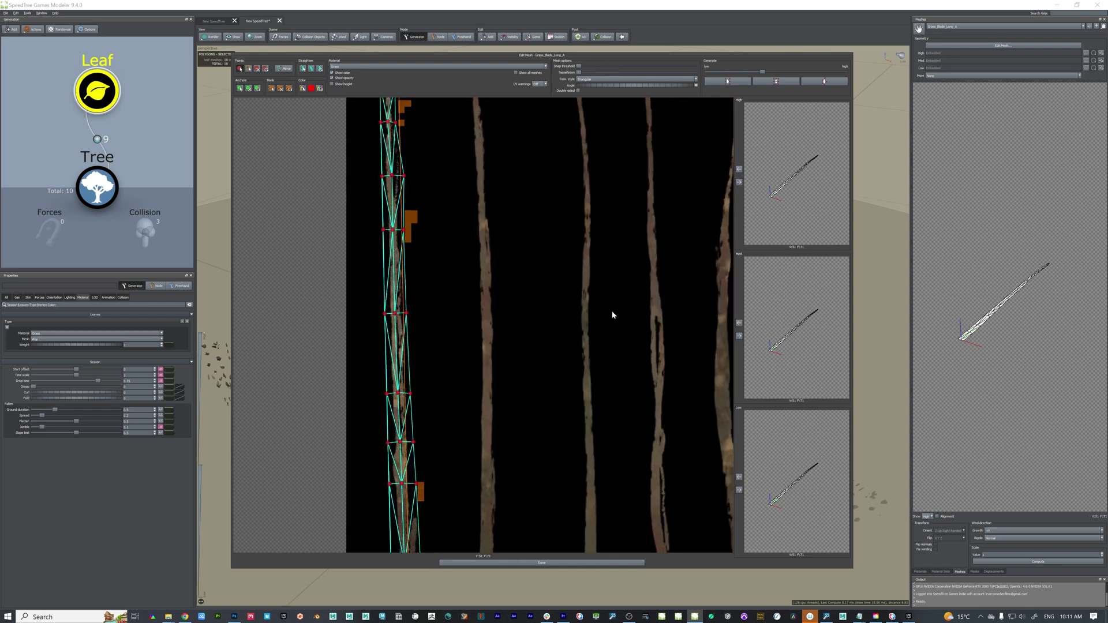
Finish editing the blade mesh and inspect the leaf generator's cards and its material and mesh settings.
left_click(542, 563)
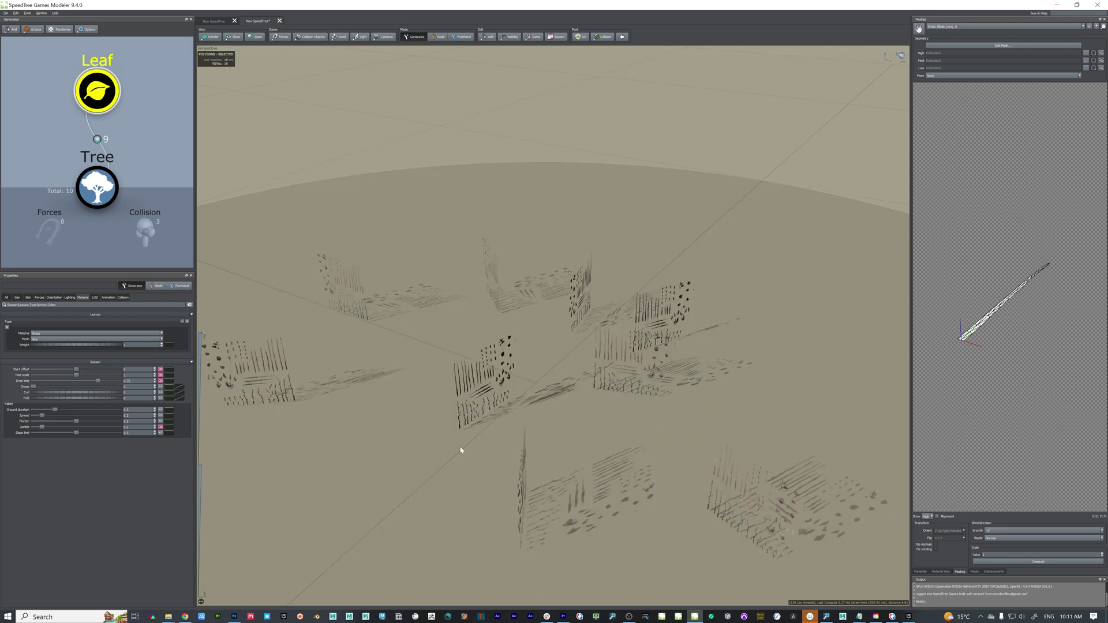
left_click_drag(566, 426, 528, 409)
scroll(451, 386, "up", 5)
middle_click_drag(453, 385, 483, 392)
scroll(484, 393, "down", 3)
left_click(370, 382)
left_click(97, 91)
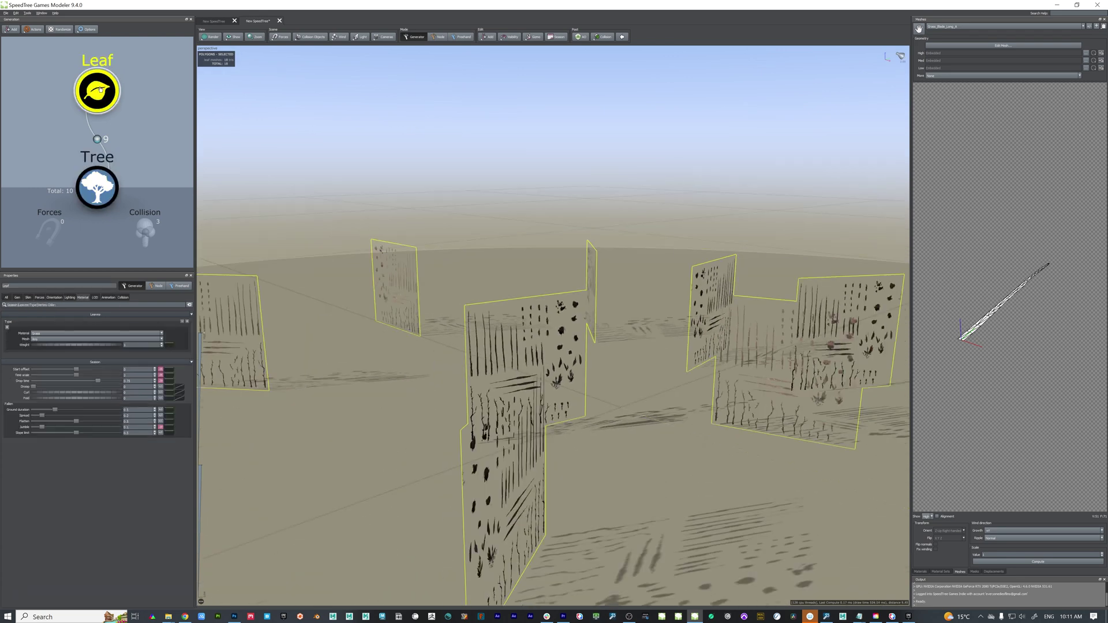
left_click(121, 334)
left_click(67, 335)
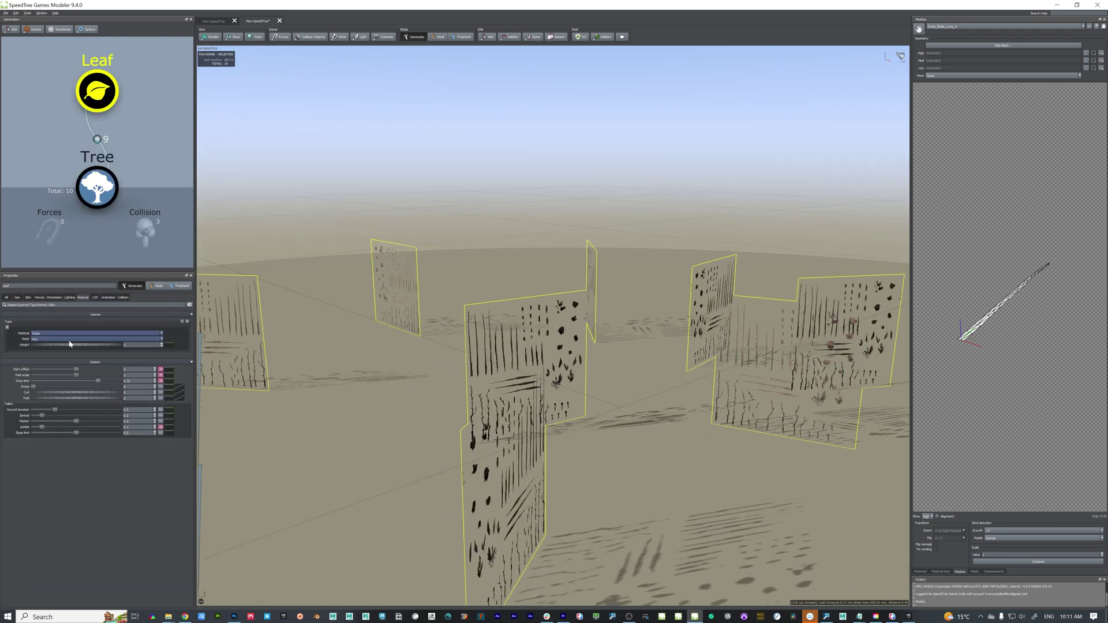
left_click_drag(558, 441, 496, 367)
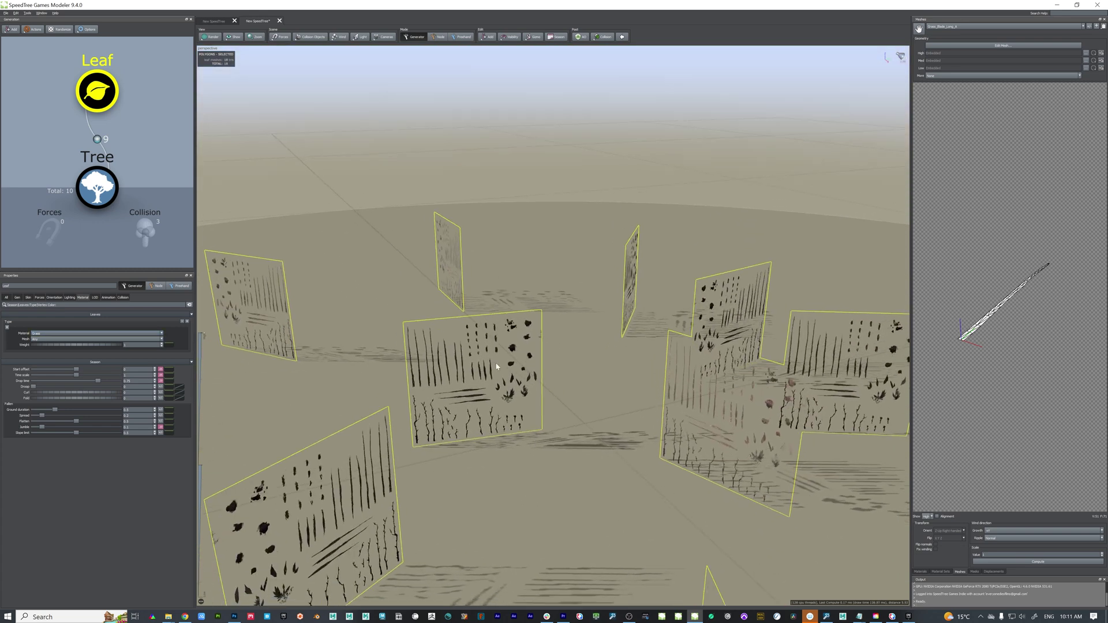
left_click_drag(557, 491, 586, 478)
Assign Grass_Blade_Long_A as the Grass material's cutout mesh and check the blades from another angle.
left_click(960, 33)
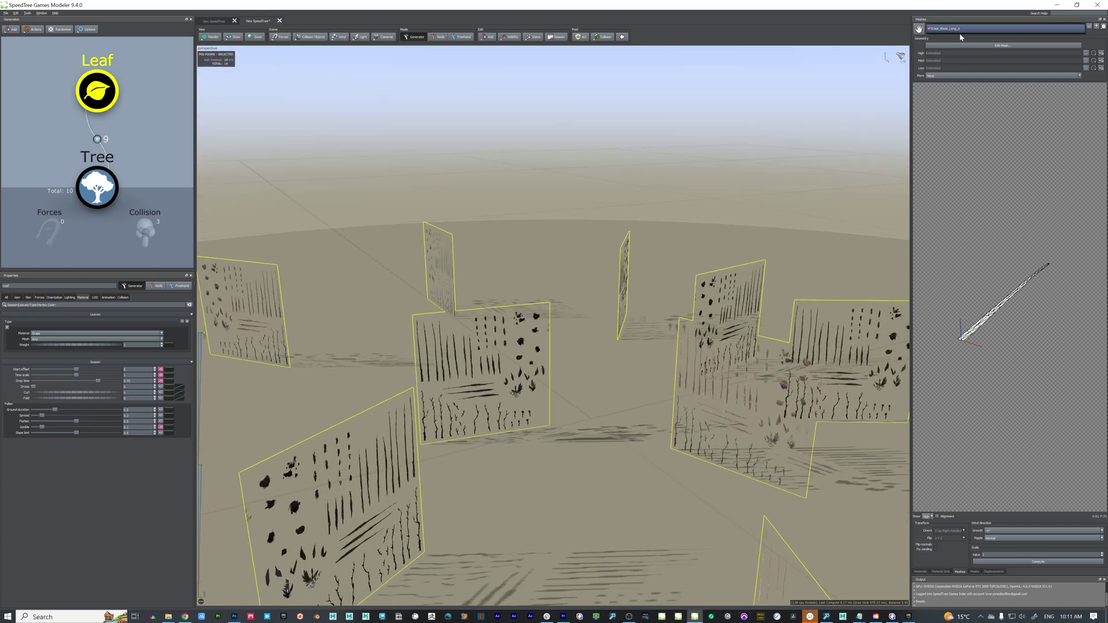
left_click(922, 572)
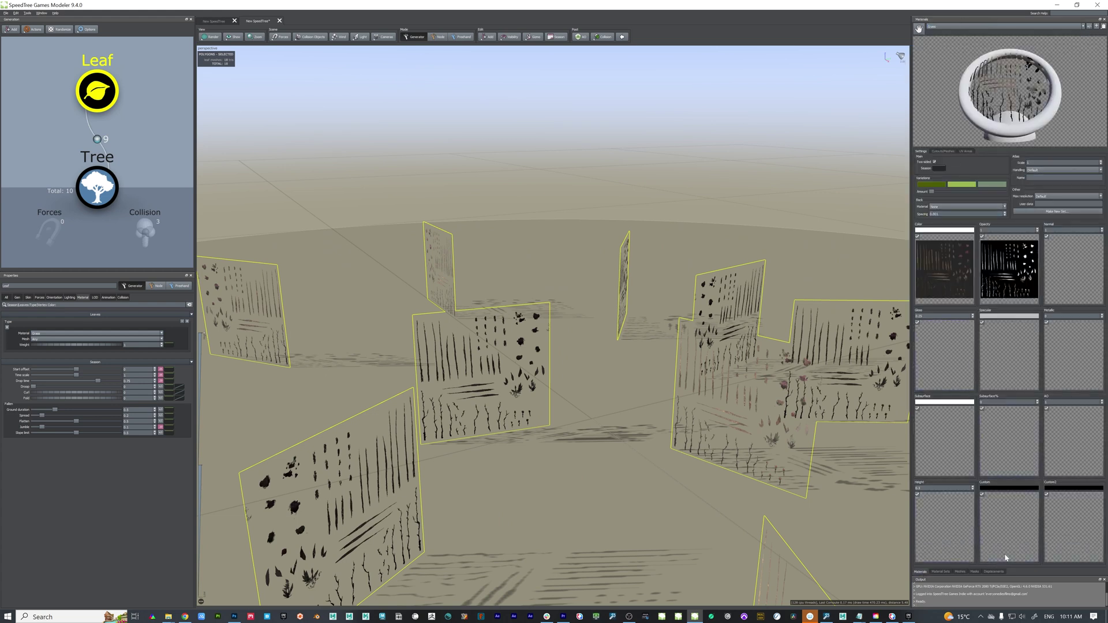
left_click(943, 151)
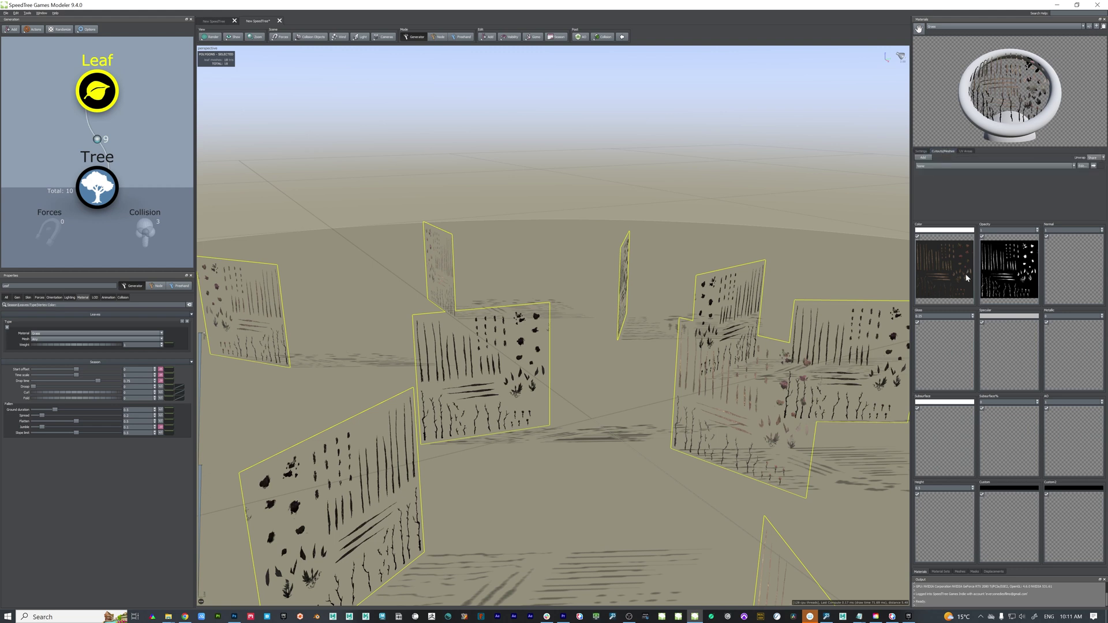
left_click(935, 165)
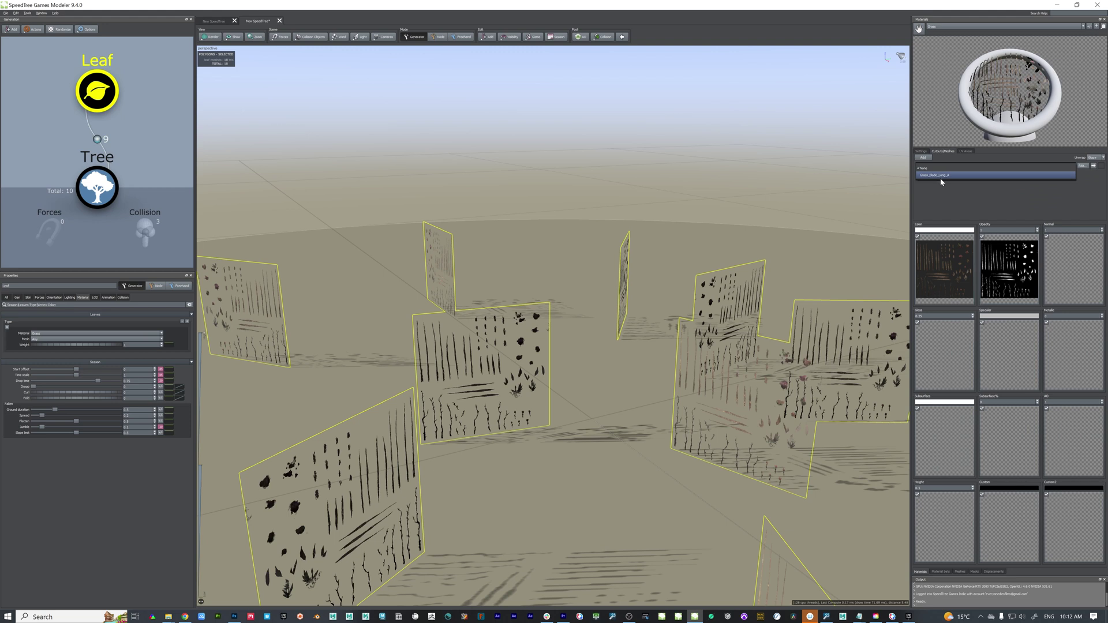
left_click(960, 571)
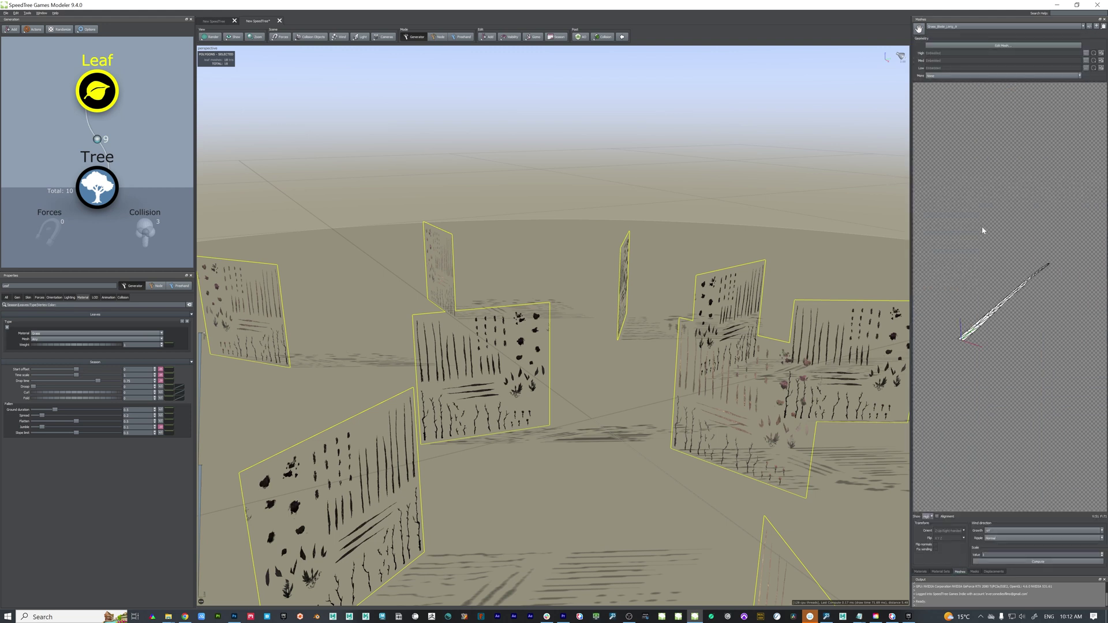
left_click(1088, 27)
left_click(611, 356)
left_click(922, 571)
left_click(939, 167)
left_click(943, 173)
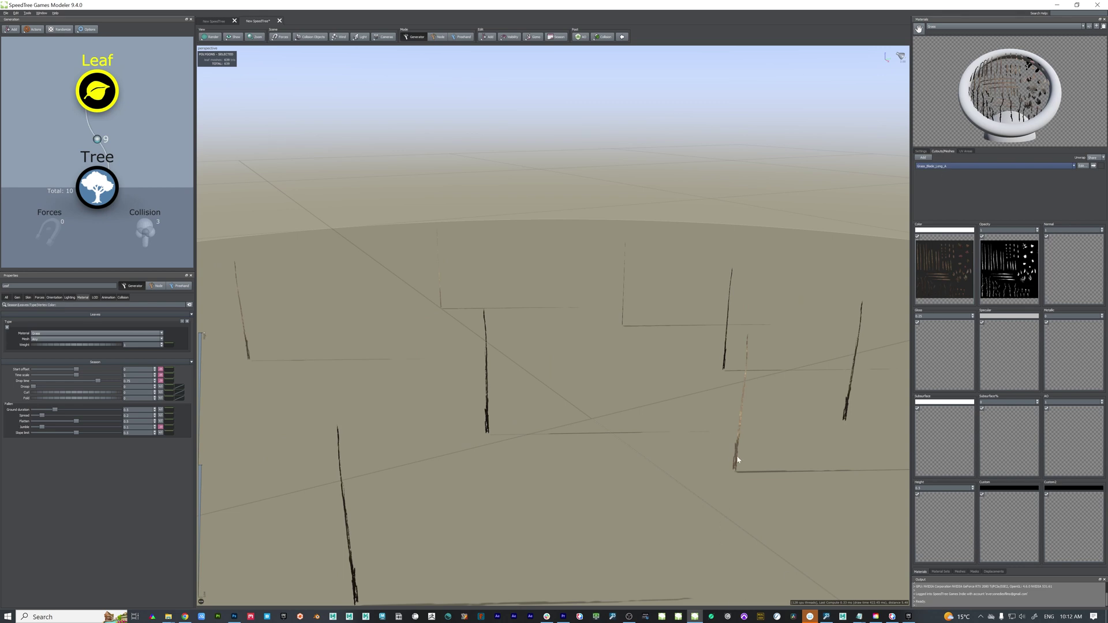
left_click_drag(697, 500, 561, 491)
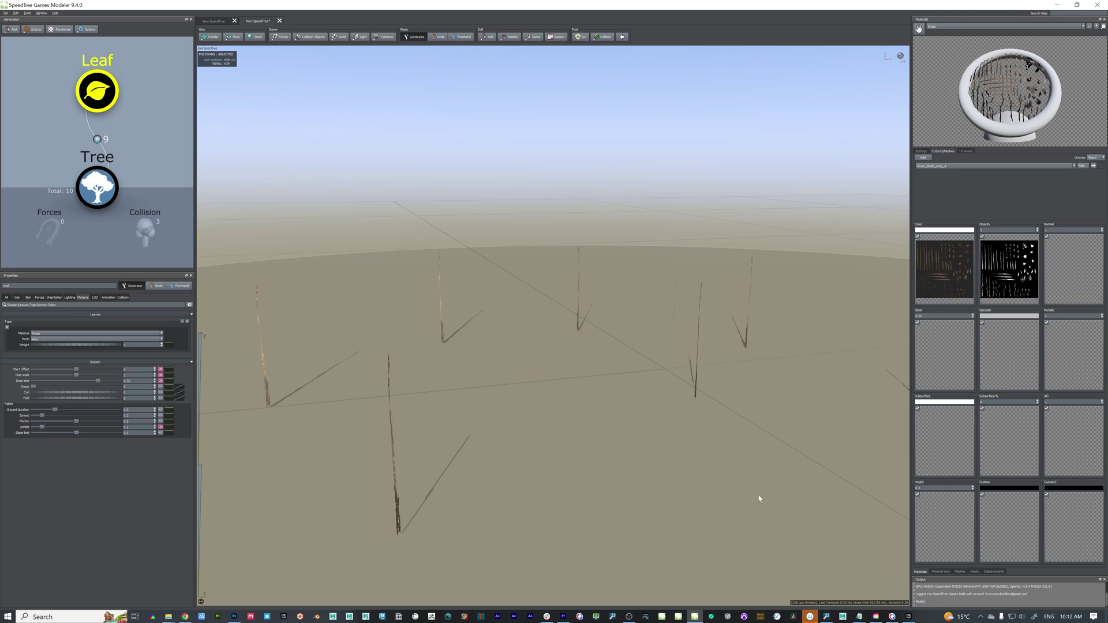
Duplicate the Grass_Blade_Long_A mesh and name the copy Grass_Blade_Long_B.
left_click(961, 571)
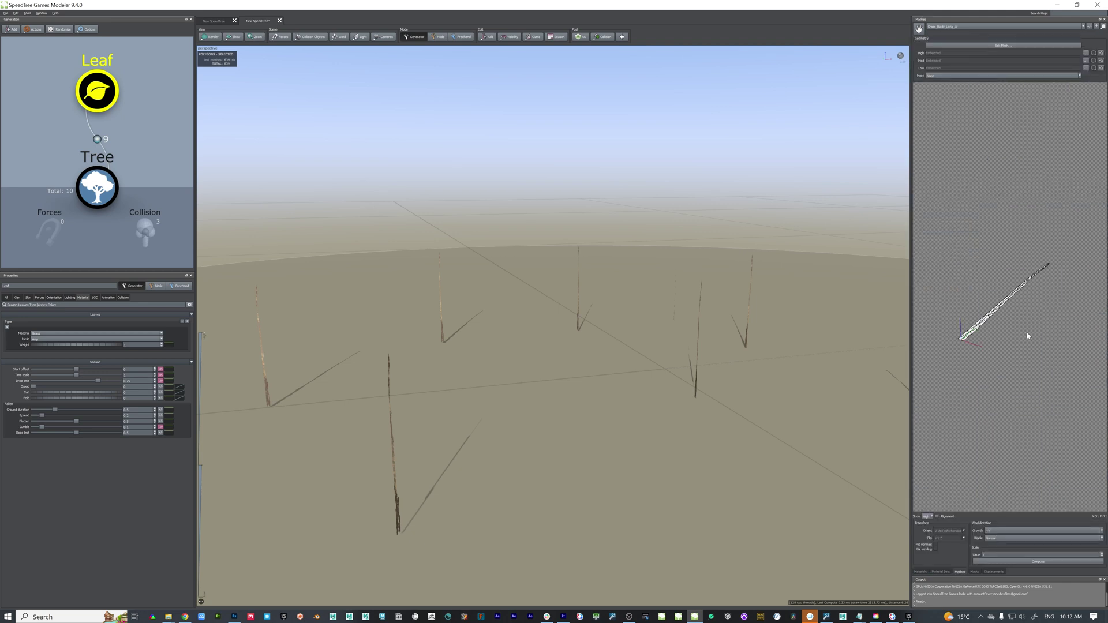
left_click(1090, 26)
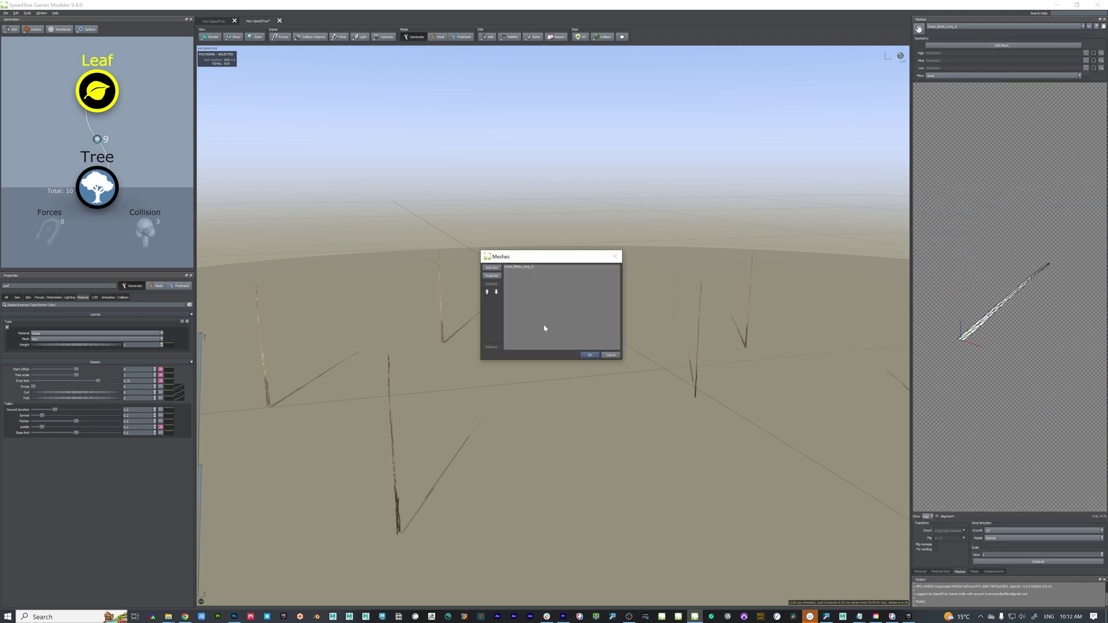
left_click(491, 269)
left_click(492, 347)
left_click(492, 276)
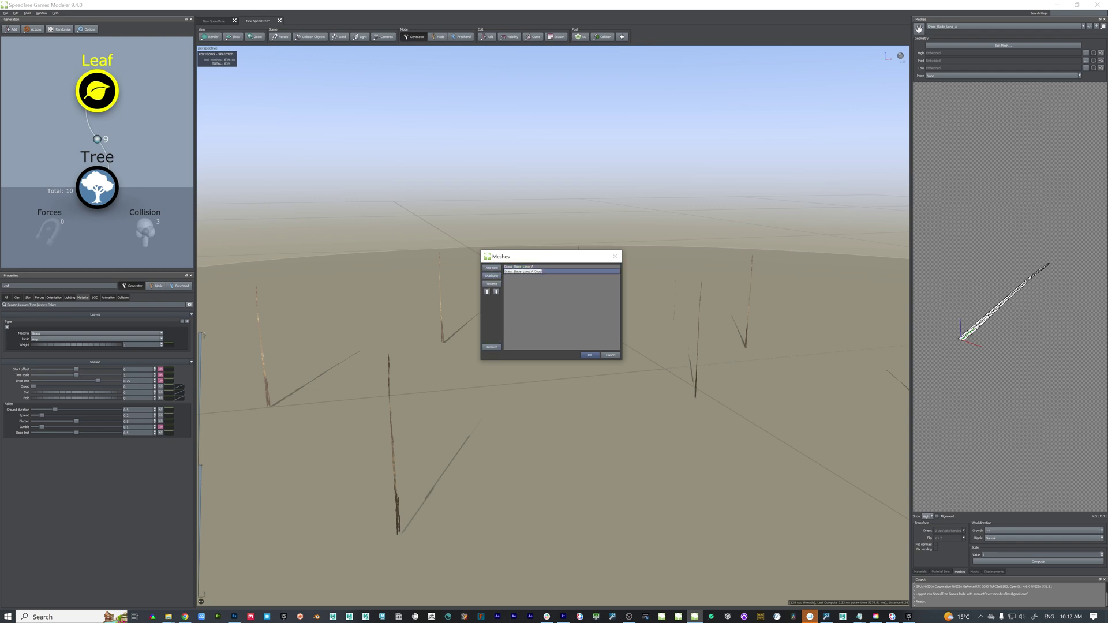
left_click_drag(530, 271, 551, 270)
type("B")
key("Return")
double_click(551, 266)
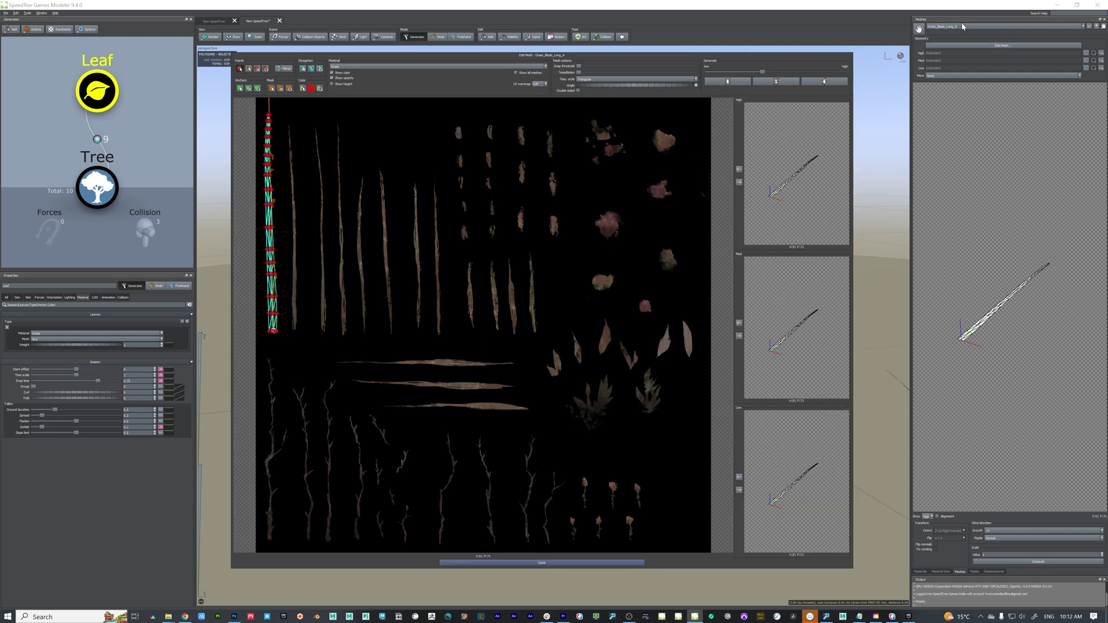
Leave the Grass_Blade_Long_A mesh and open Grass_Blade_Long_B for editing.
left_click(616, 565)
left_click(963, 27)
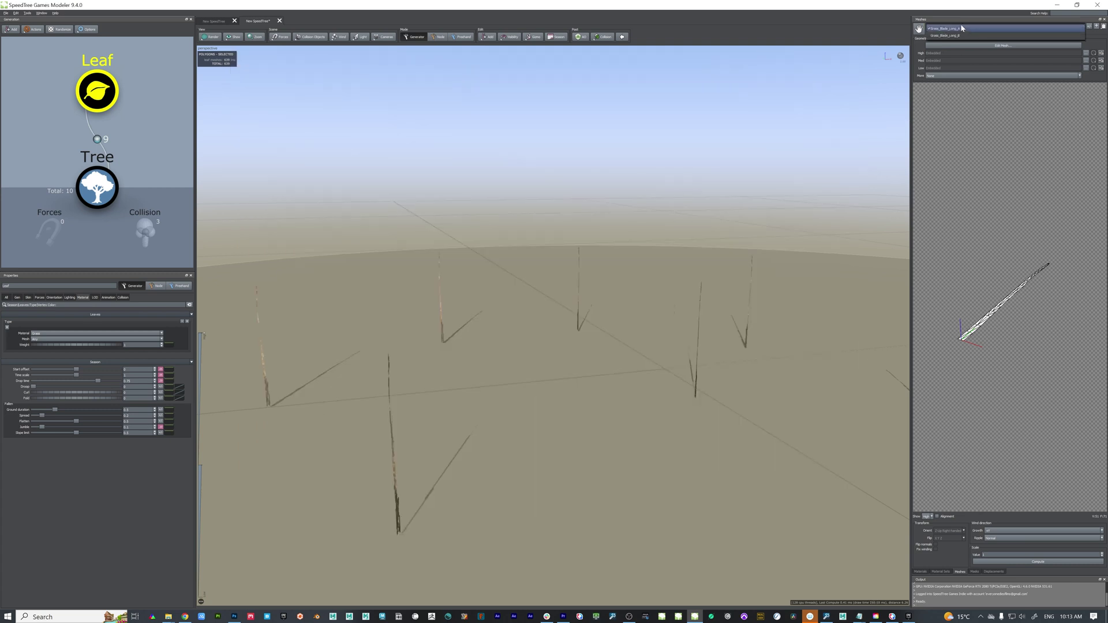
left_click(959, 35)
left_click(989, 46)
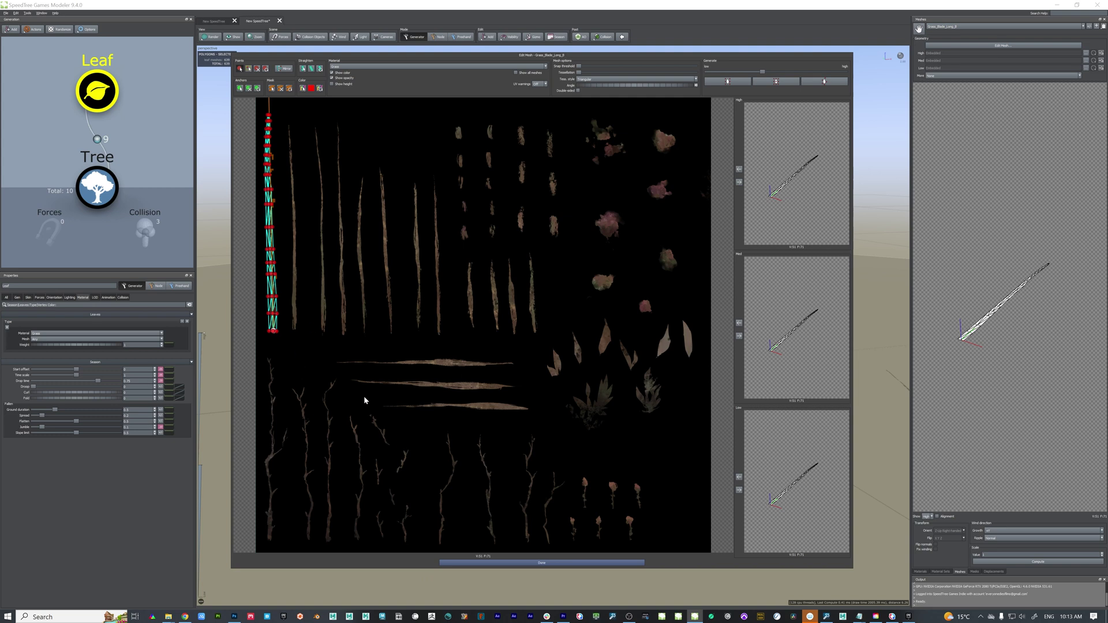
Move all vertices of the blade outline onto the second grass strip and clear the leftover painted mask.
left_click_drag(254, 107, 302, 335)
scroll(389, 323, "up", 3)
middle_click_drag(390, 324, 524, 492)
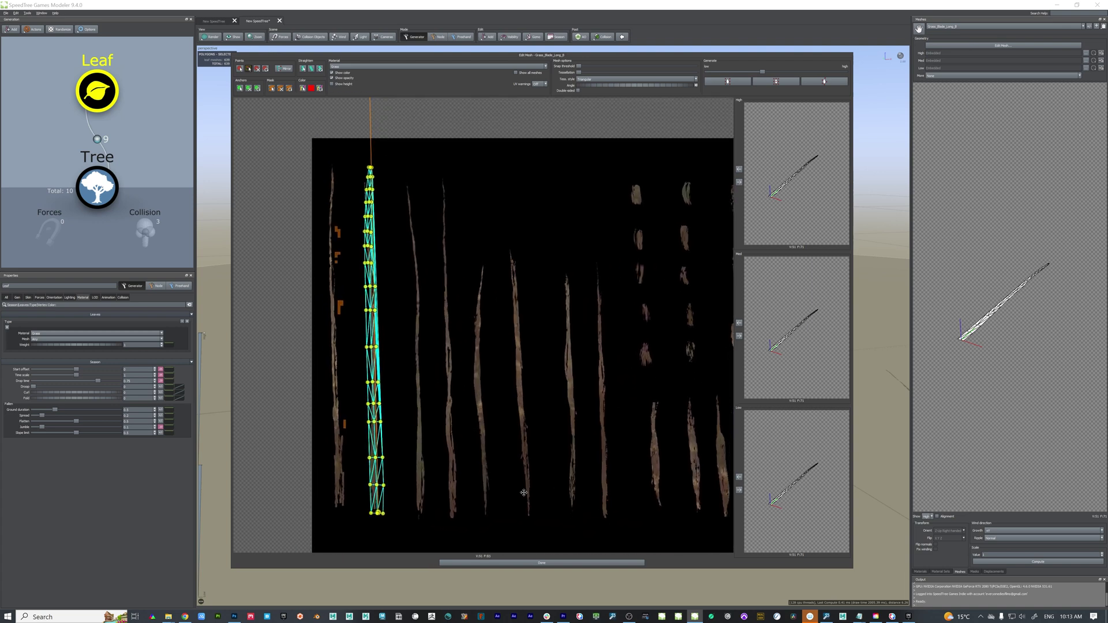
left_click(288, 90)
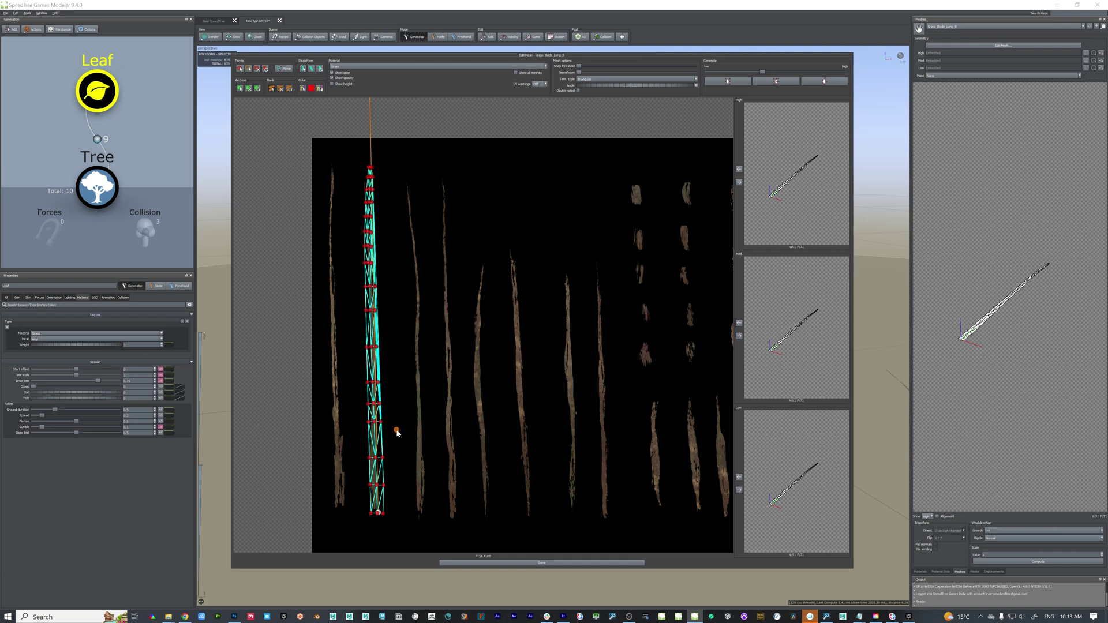
Adjust the edge vertices of the four lowest cross rows to fit the second grass strip's outline.
scroll(400, 324, "up", 4)
scroll(400, 324, "down", 3)
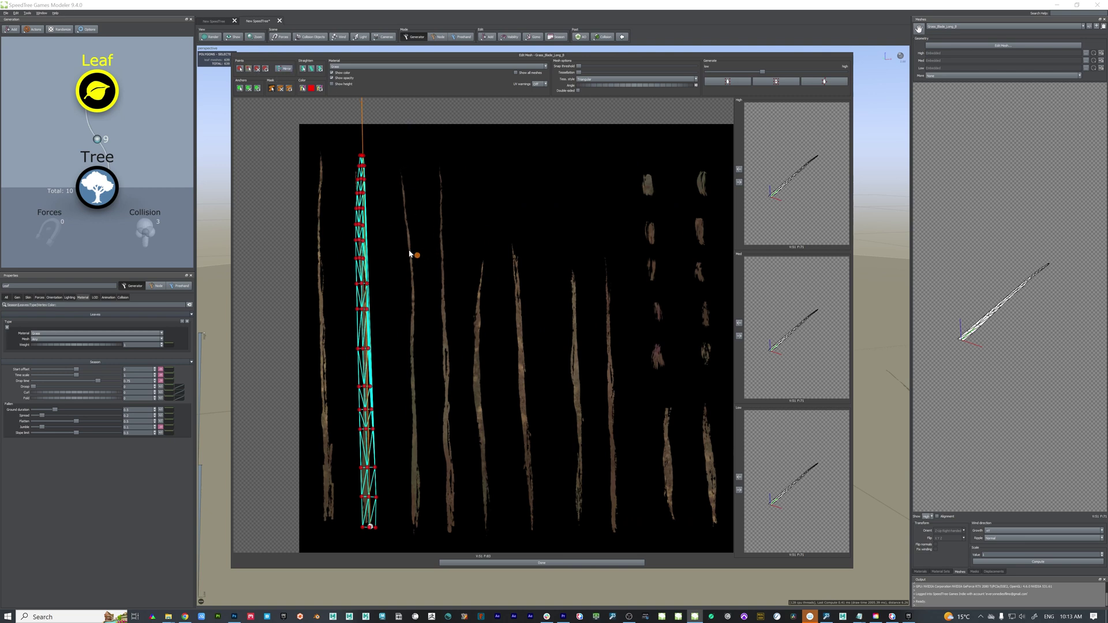
middle_click_drag(442, 453, 450, 376)
middle_click_drag(407, 413, 417, 473)
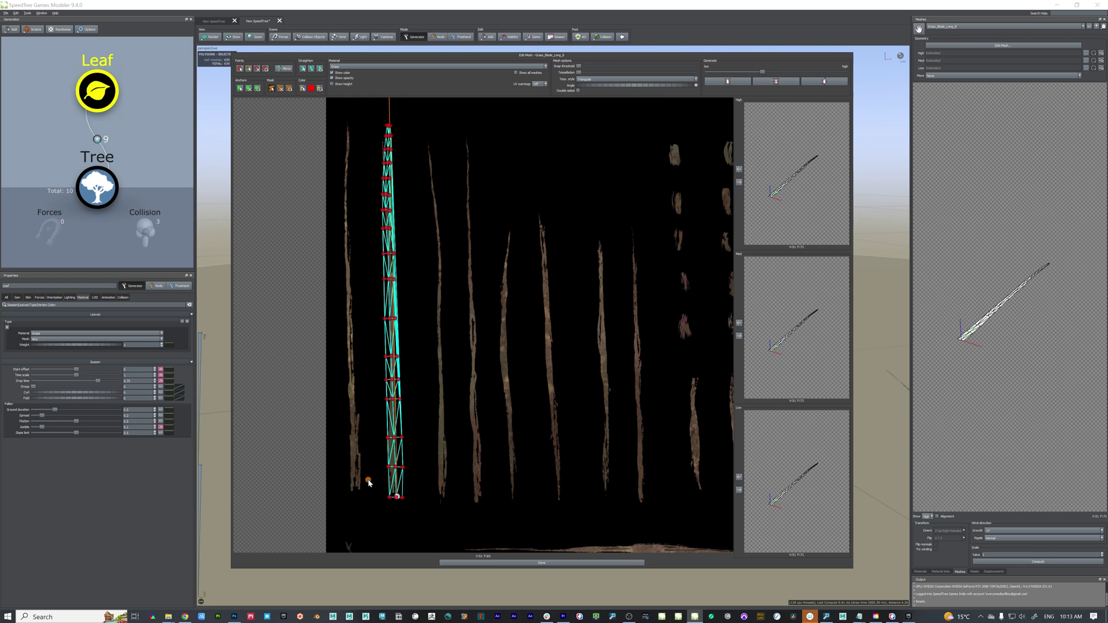
scroll(370, 482, "up", 5)
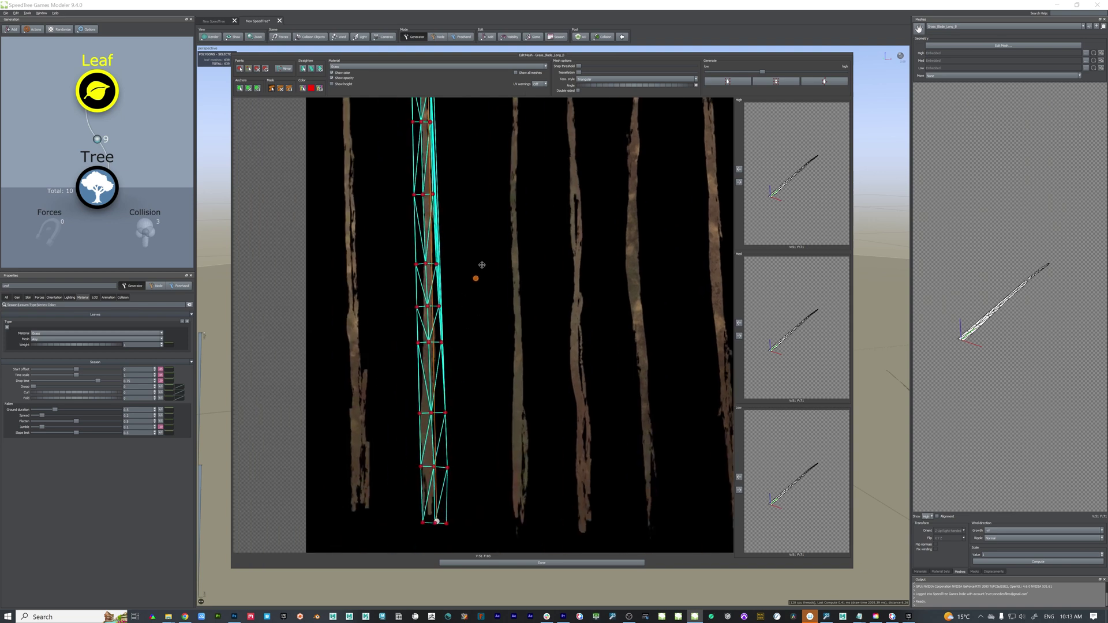
scroll(482, 264, "up", 2)
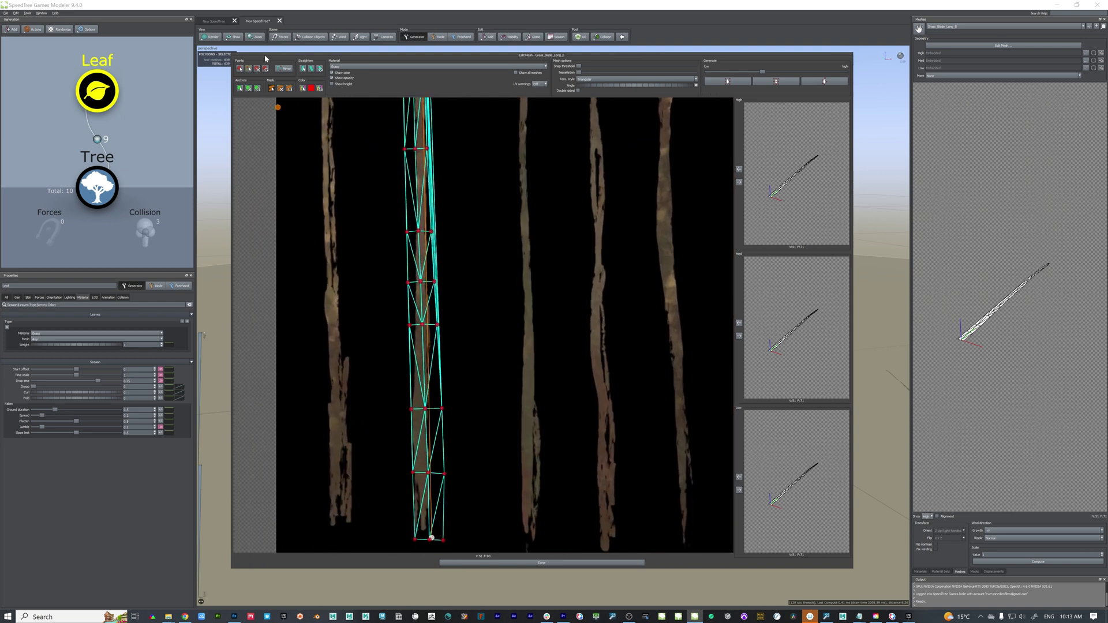
left_click(239, 69)
left_click_drag(415, 539, 431, 537)
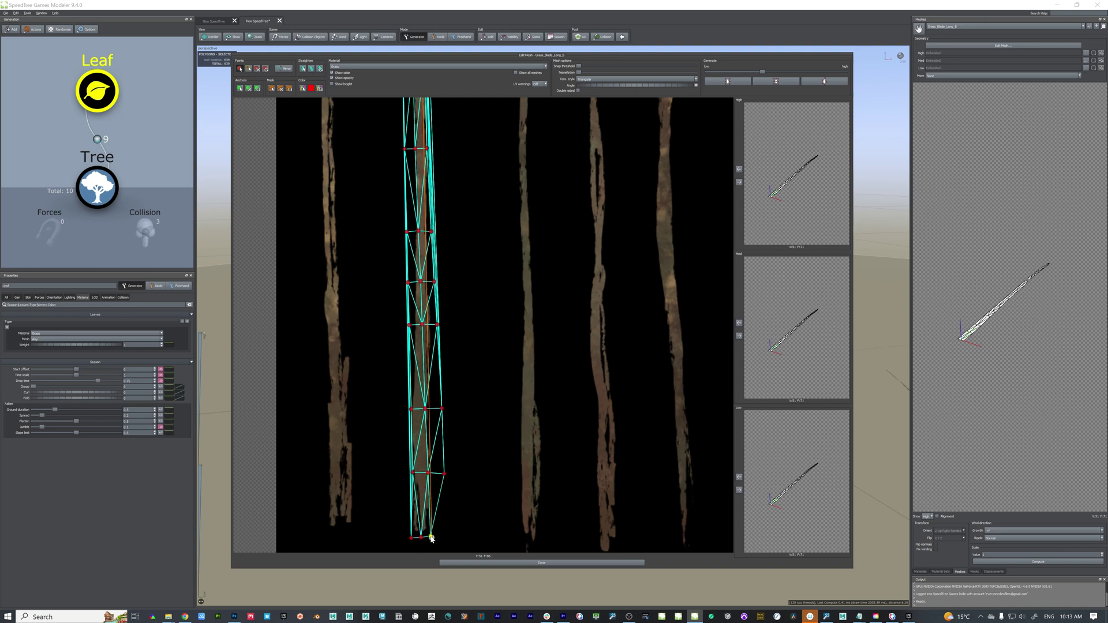
left_click_drag(413, 473, 436, 474)
left_click_drag(411, 410, 434, 409)
left_click_drag(409, 325, 432, 325)
middle_click_drag(447, 308, 421, 494)
middle_click_drag(431, 340, 432, 383)
scroll(435, 332, "down", 3)
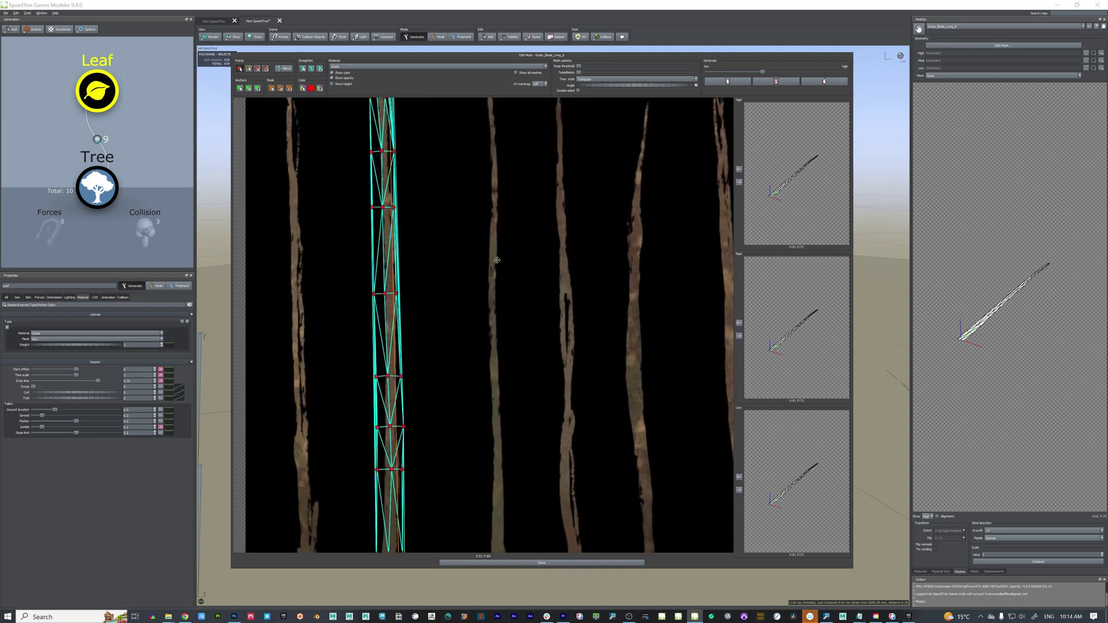
Clear the existing blade vertices and place a new pair of edge vertices at the tip of the second grass strip.
left_click(266, 70)
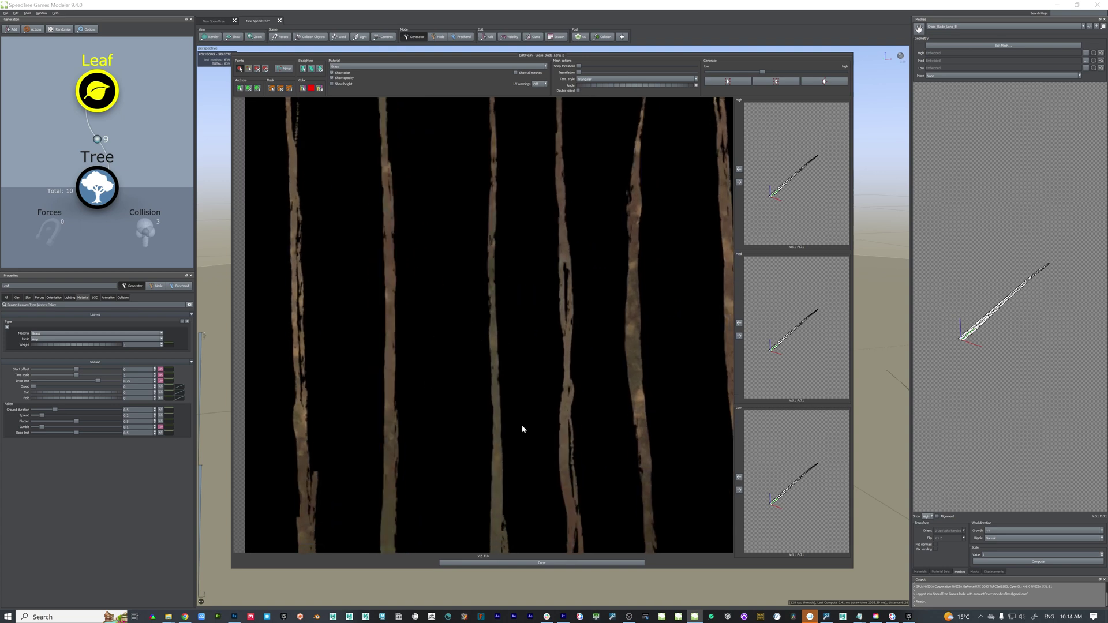
scroll(469, 535, "down", 5)
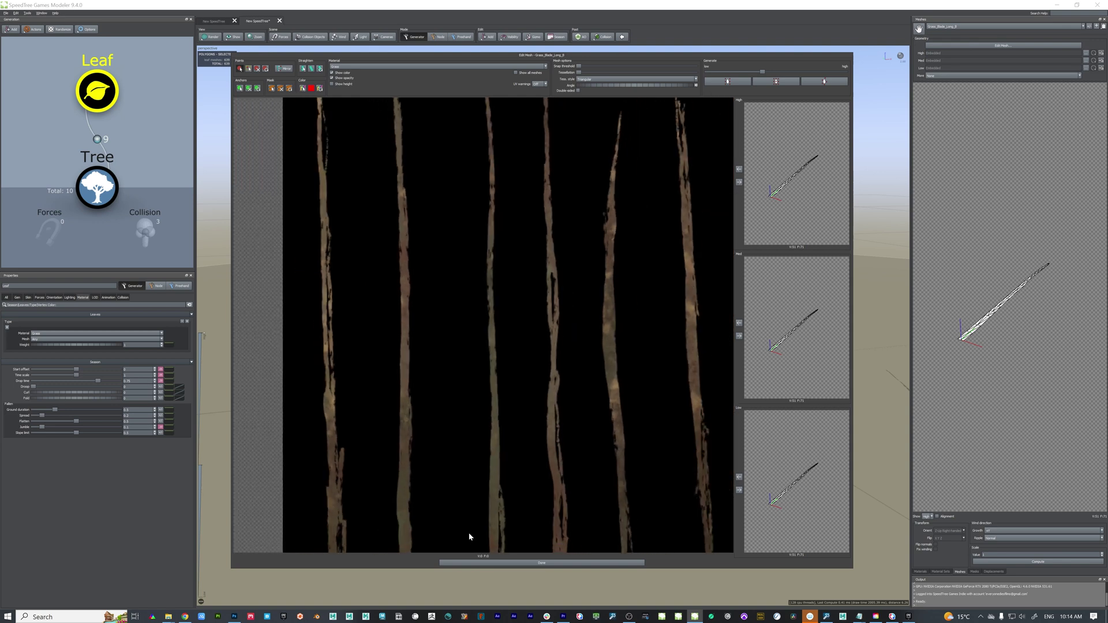
scroll(469, 537, "down", 3)
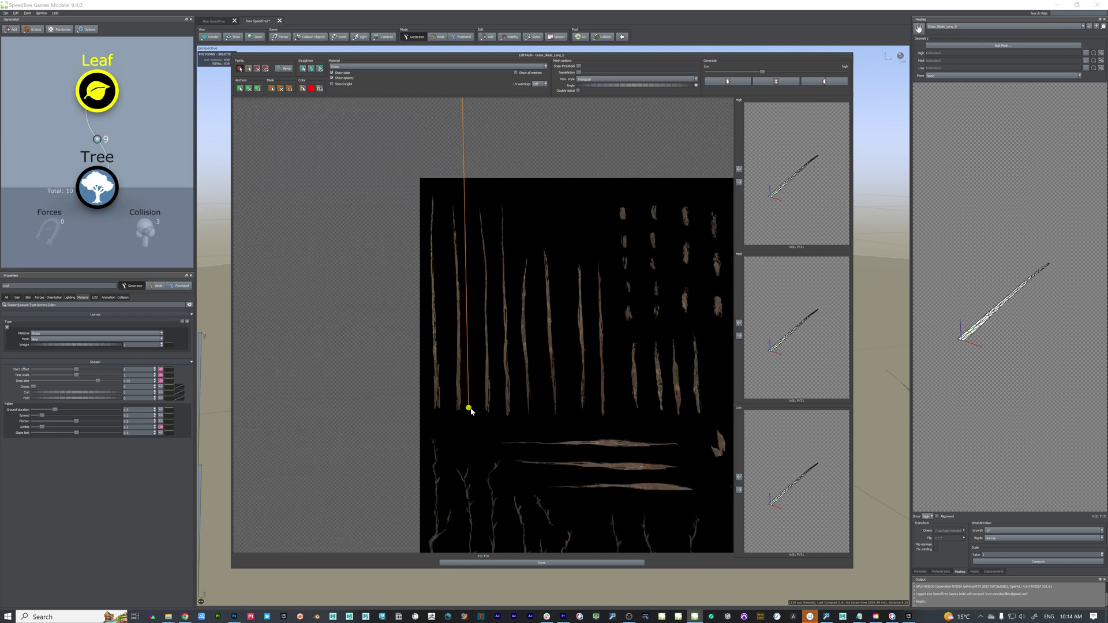
scroll(471, 411, "up", 6)
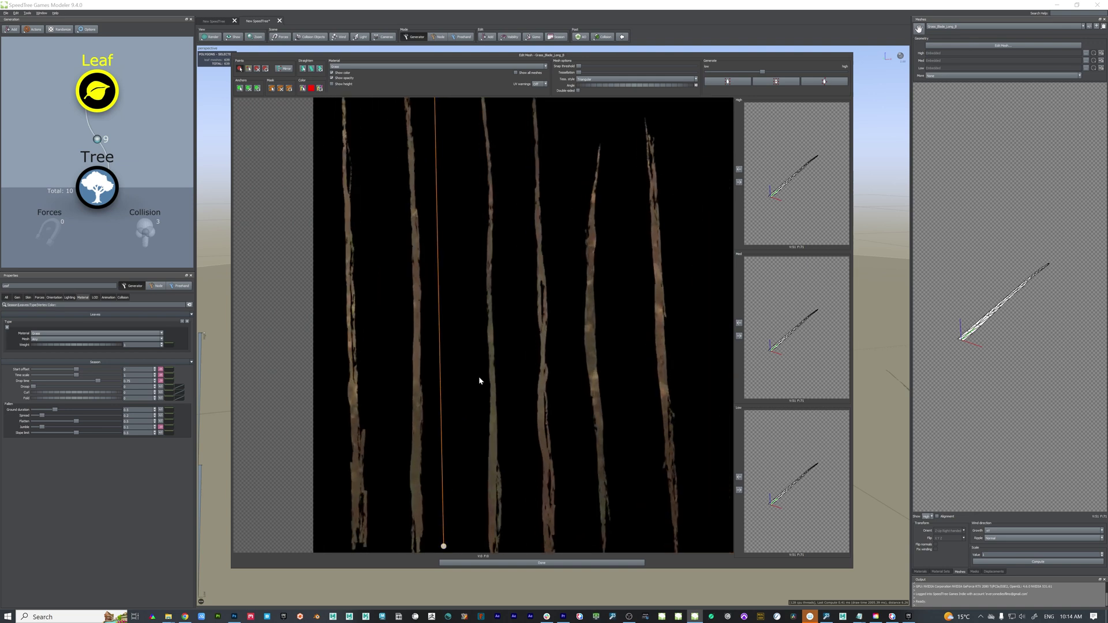
middle_click_drag(479, 377, 489, 307)
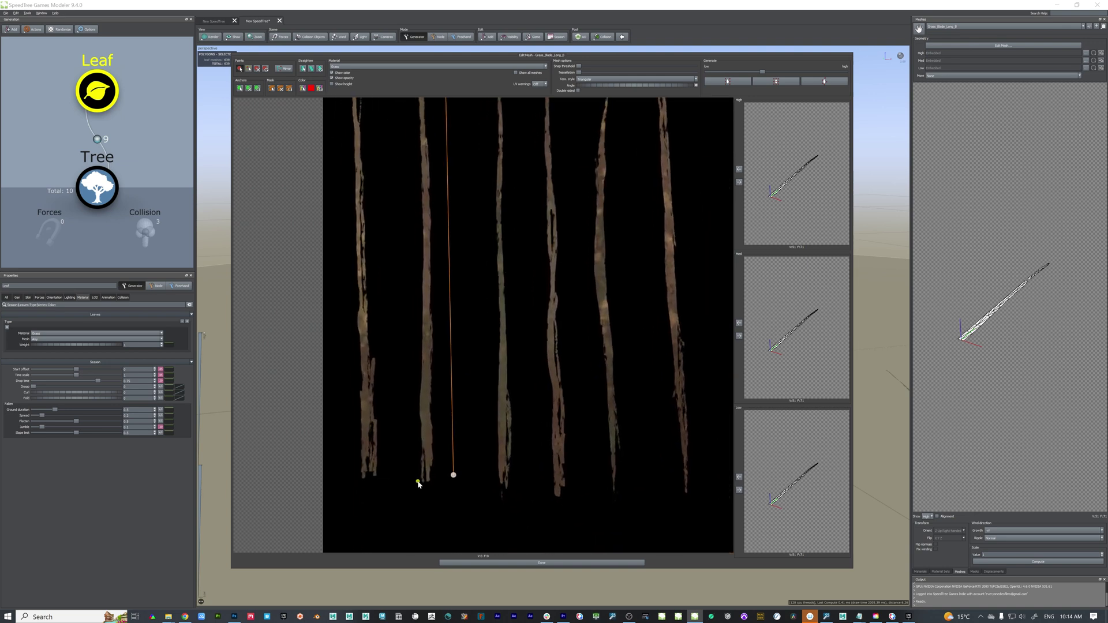
middle_click_drag(487, 292, 440, 452)
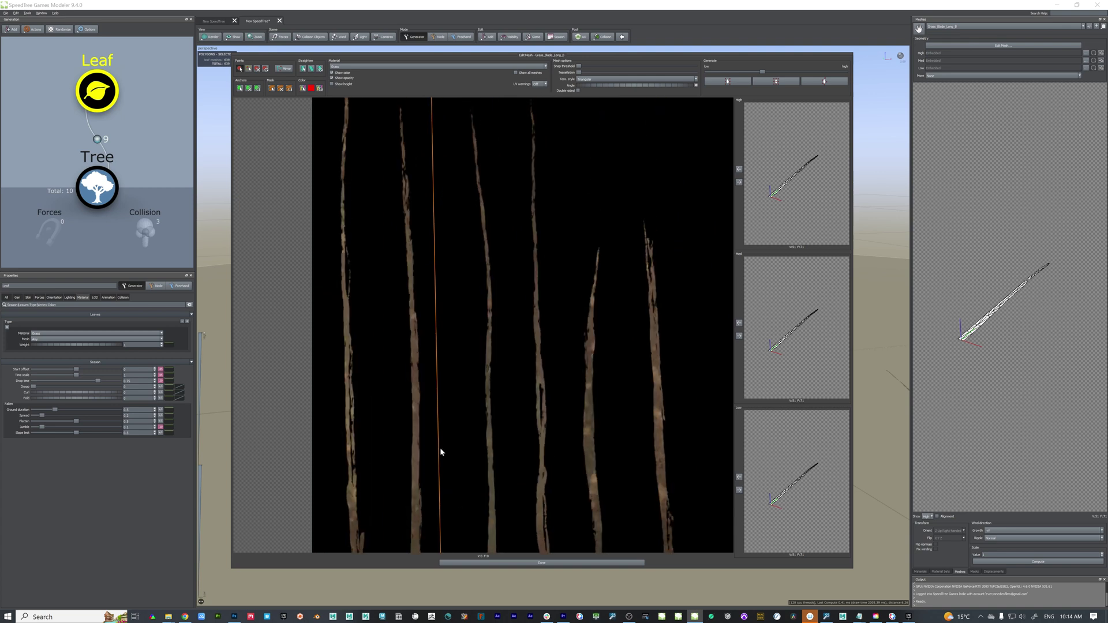
middle_click_drag(450, 239, 444, 314)
left_click(391, 180)
left_click(399, 180)
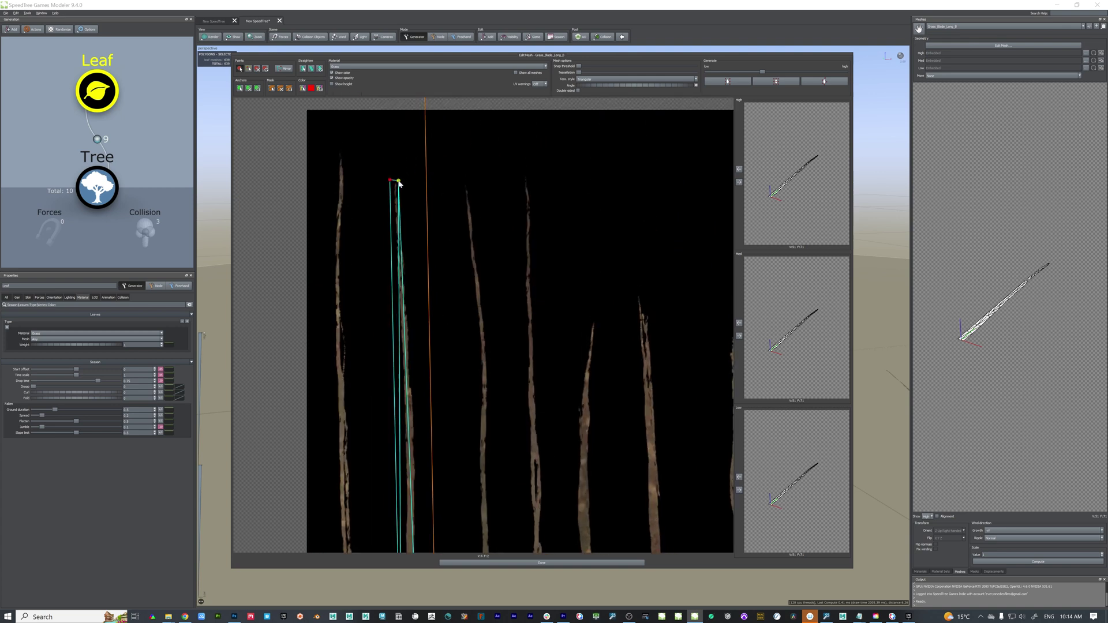
middle_click_drag(401, 223, 414, 250)
left_click_drag(403, 207, 405, 206)
Place four more pairs of edge vertices below the tip along both sides of the second grass strip.
left_click(406, 232)
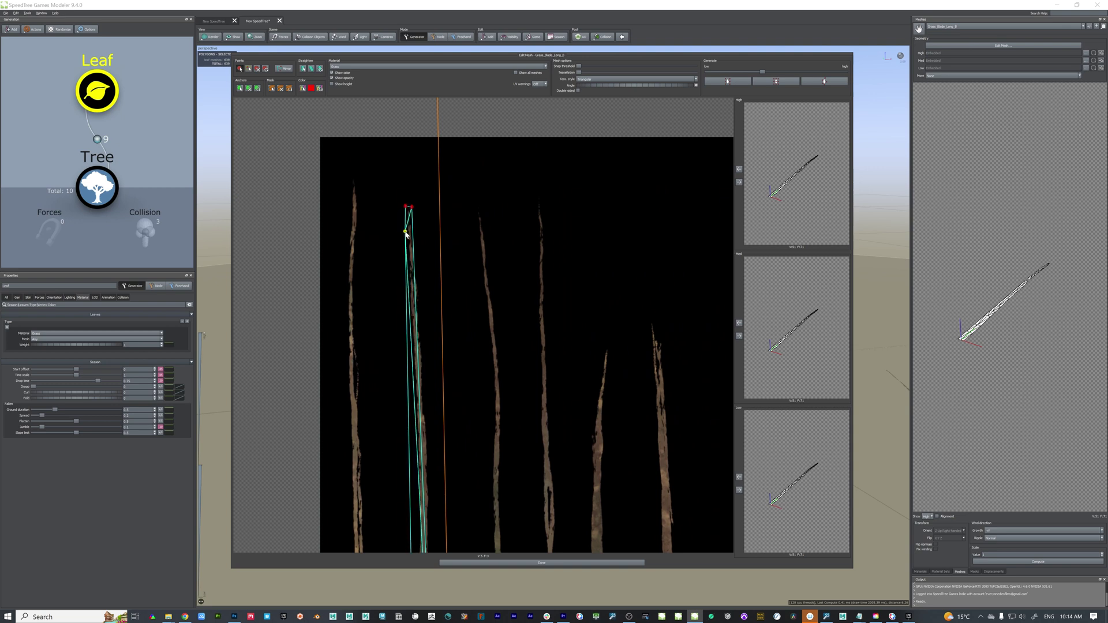
left_click(413, 231)
left_click(407, 259)
left_click(416, 259)
left_click(407, 284)
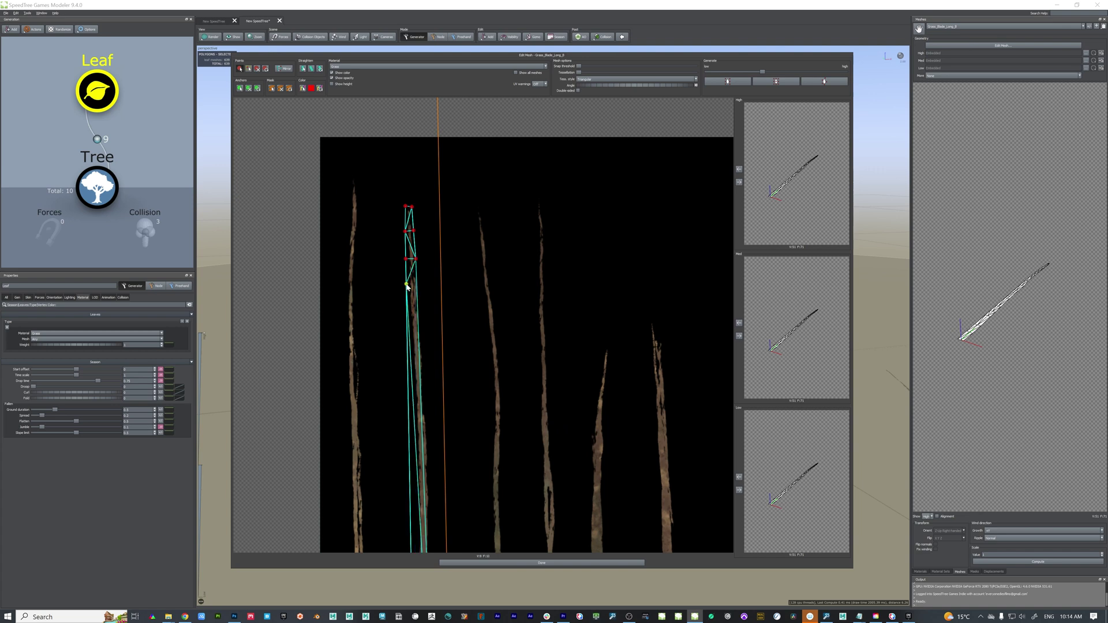
left_click(418, 284)
left_click(407, 313)
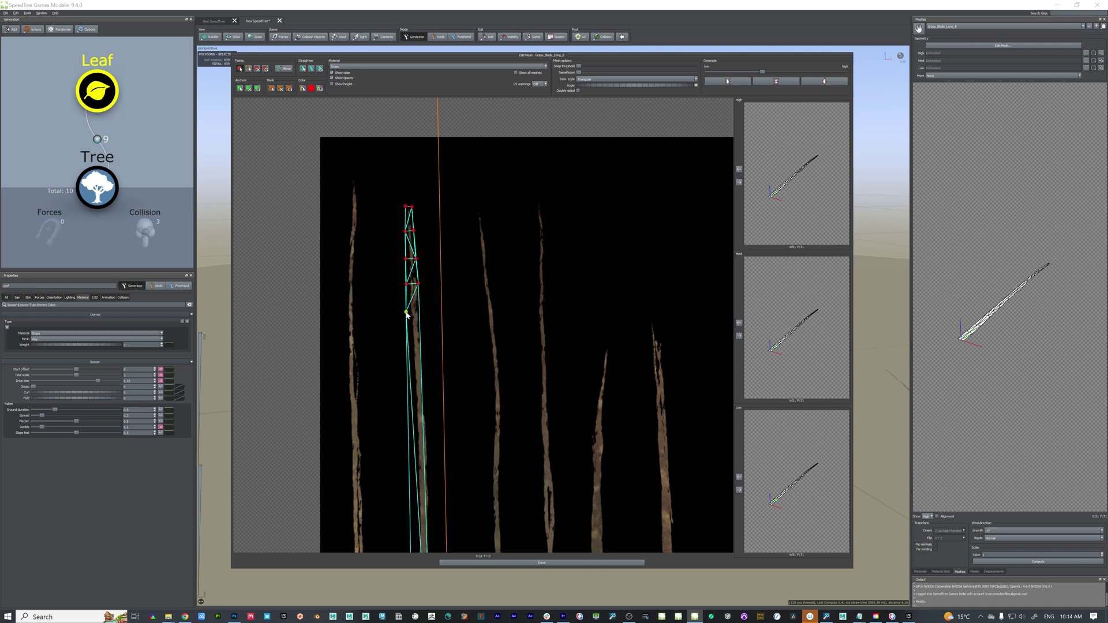
left_click(420, 312)
Continue placing paired edge vertices down both sides of the second grass strip to its base.
left_click(410, 341)
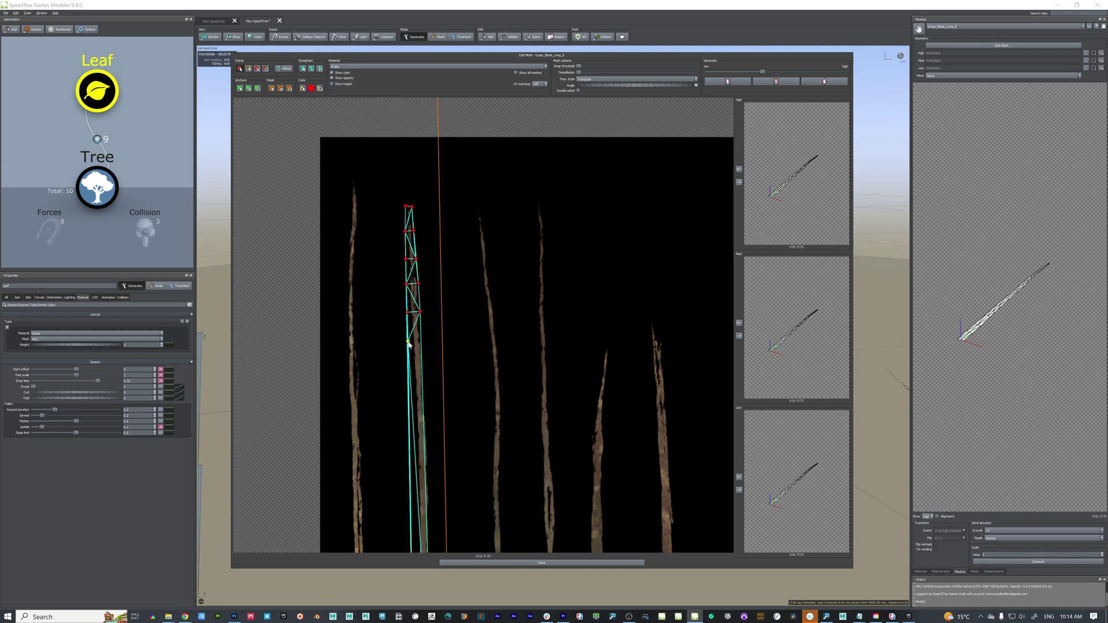
left_click(422, 340)
left_click(413, 384)
left_click(426, 384)
scroll(417, 297, "up", 2)
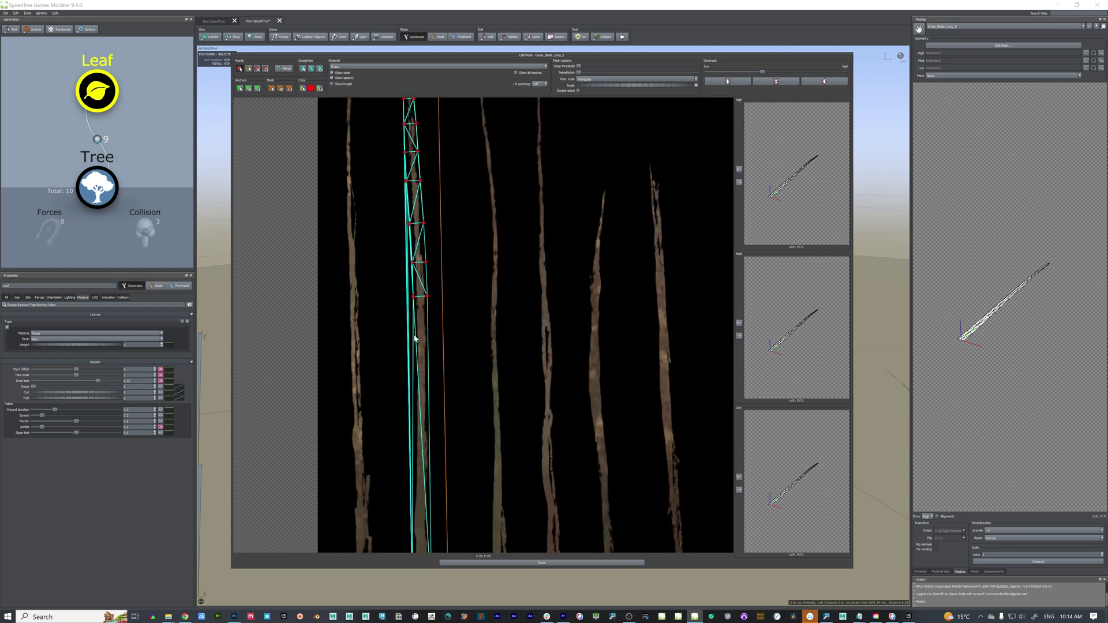
scroll(474, 403, "down", 2)
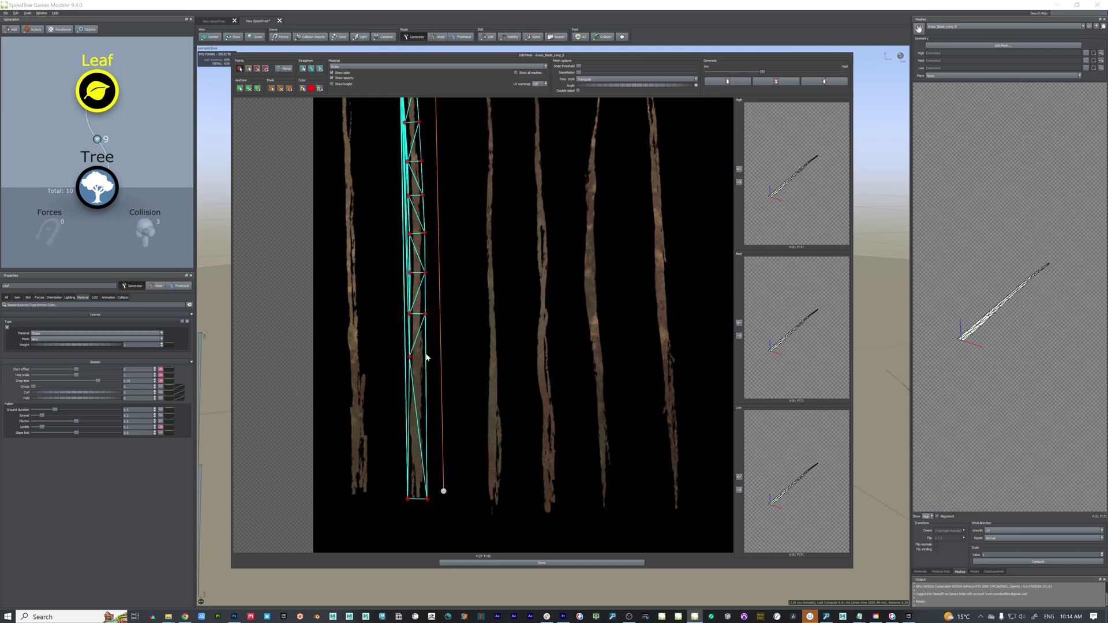
scroll(408, 425, "up", 3)
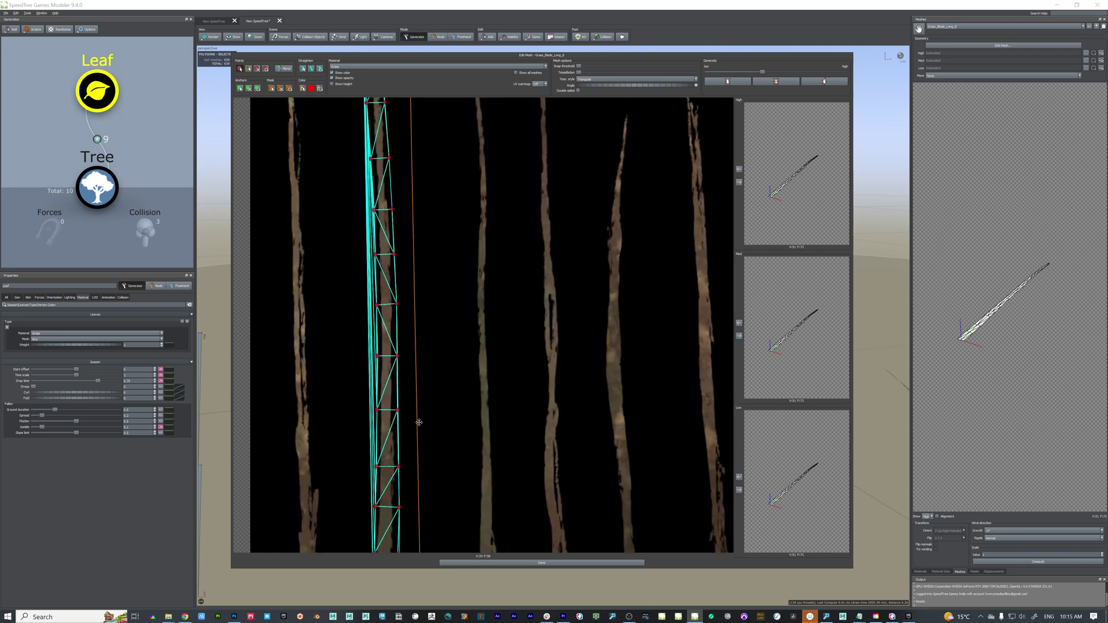
middle_click_drag(446, 418, 445, 622)
middle_click_drag(450, 340, 448, 127)
left_click(429, 433)
Adjust the edge vertices on the lower and middle rows so the outline encloses the second grass strip.
scroll(364, 188, "up", 3)
middle_click_drag(364, 188, 366, 162)
left_click_drag(375, 467, 372, 467)
left_click_drag(408, 465, 412, 466)
left_click_drag(407, 395, 410, 396)
middle_click_drag(399, 279, 394, 350)
left_click_drag(402, 248, 403, 248)
middle_click_drag(400, 101, 377, 396)
left_click_drag(351, 400, 349, 400)
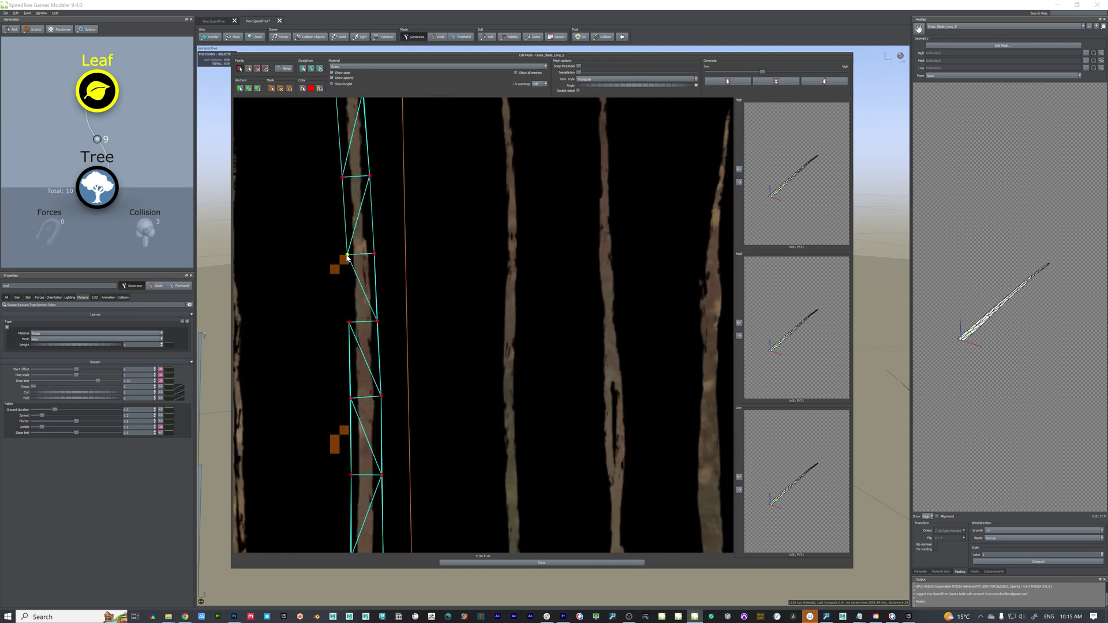
left_click_drag(349, 257, 348, 258)
middle_click_drag(341, 180, 341, 310)
scroll(362, 227, "down", 4)
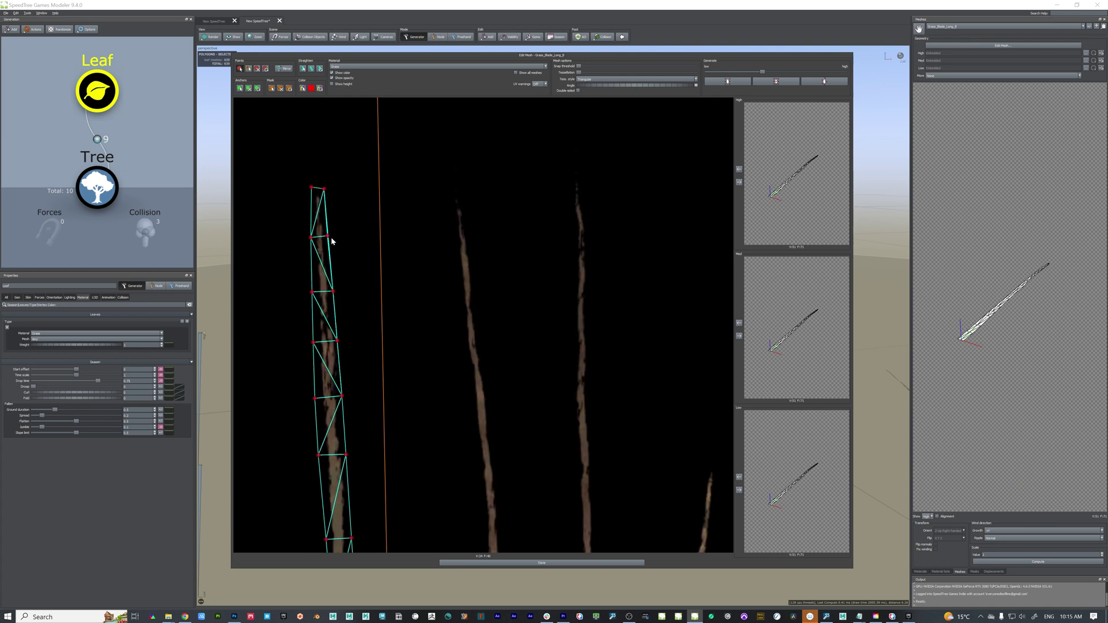
Add a centre vertex to each cross row along the middle of the blade, from tip to base.
left_click(378, 413)
left_click(387, 352)
middle_click_drag(380, 412, 428, 231)
left_click(404, 353)
left_click(429, 385)
middle_click_drag(441, 474, 460, 205)
left_click(443, 337)
left_click(442, 416)
left_click_drag(443, 416, 442, 417)
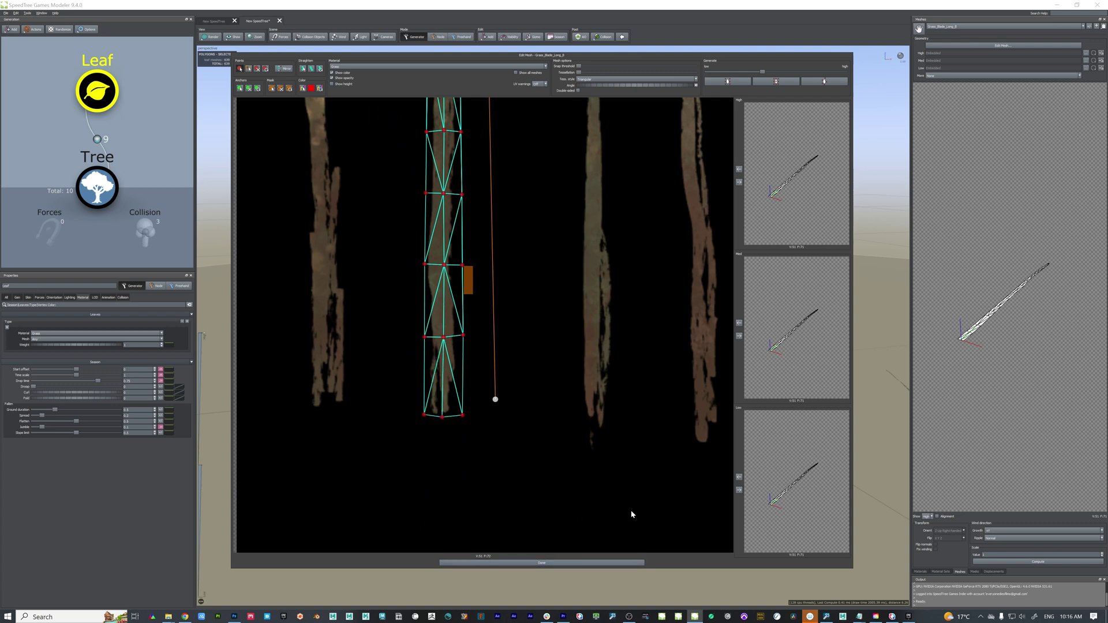
Move the mesh anchor onto the centre of the blade's base.
left_click_drag(496, 400, 445, 414)
middle_click_drag(528, 371, 471, 520)
middle_click_drag(513, 230, 493, 359)
Update the high, medium and low detail meshes from the new outline and close the mesh editor.
scroll(492, 360, "down", 5)
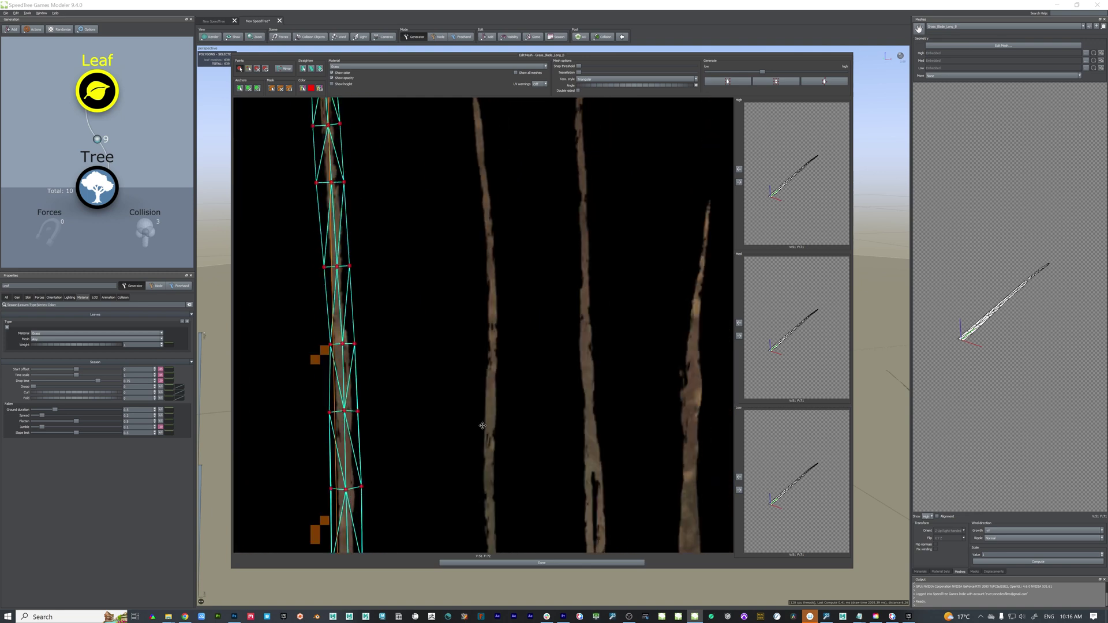
left_click_drag(625, 86, 624, 84)
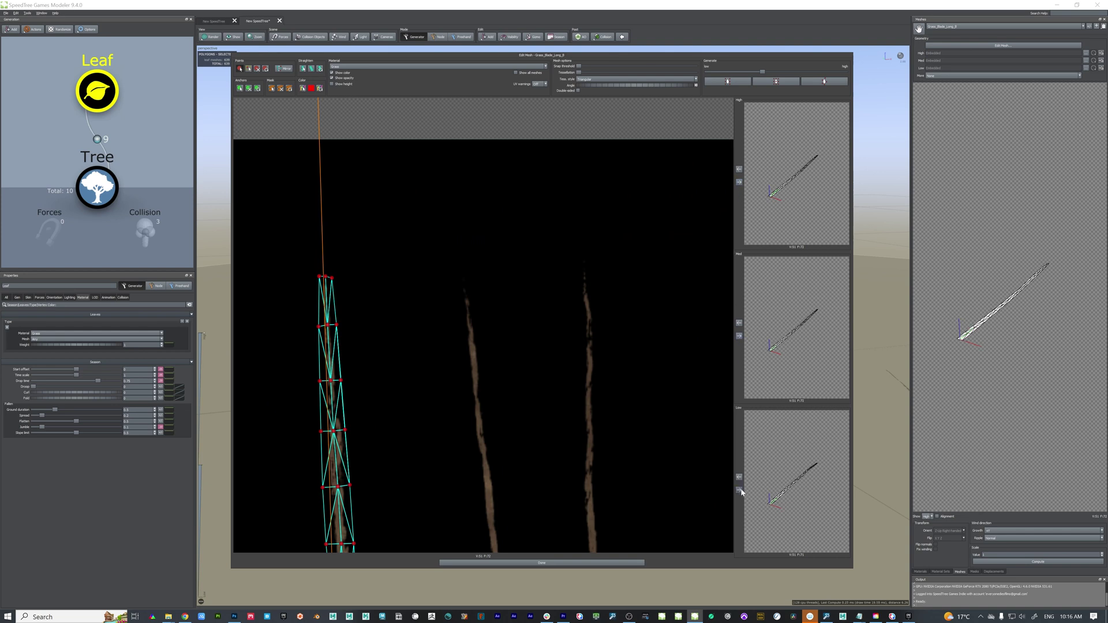
left_click(595, 563)
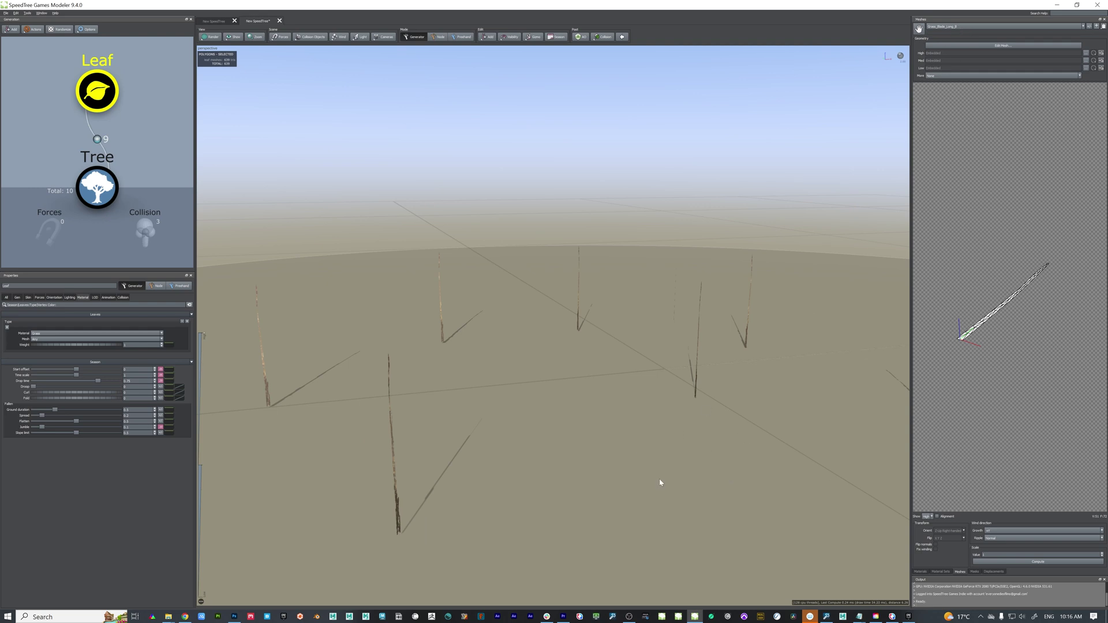
Raise the Leaf generator's number so it produces 56 leaves.
left_click_drag(703, 437, 658, 433)
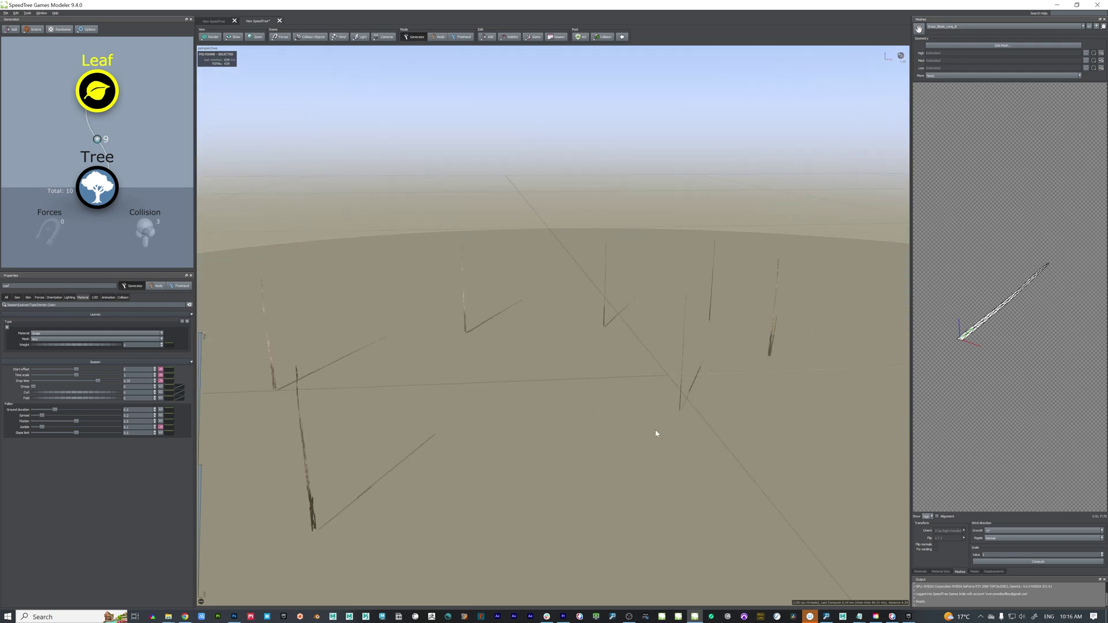
left_click(17, 297)
left_click_drag(49, 337, 313, 405)
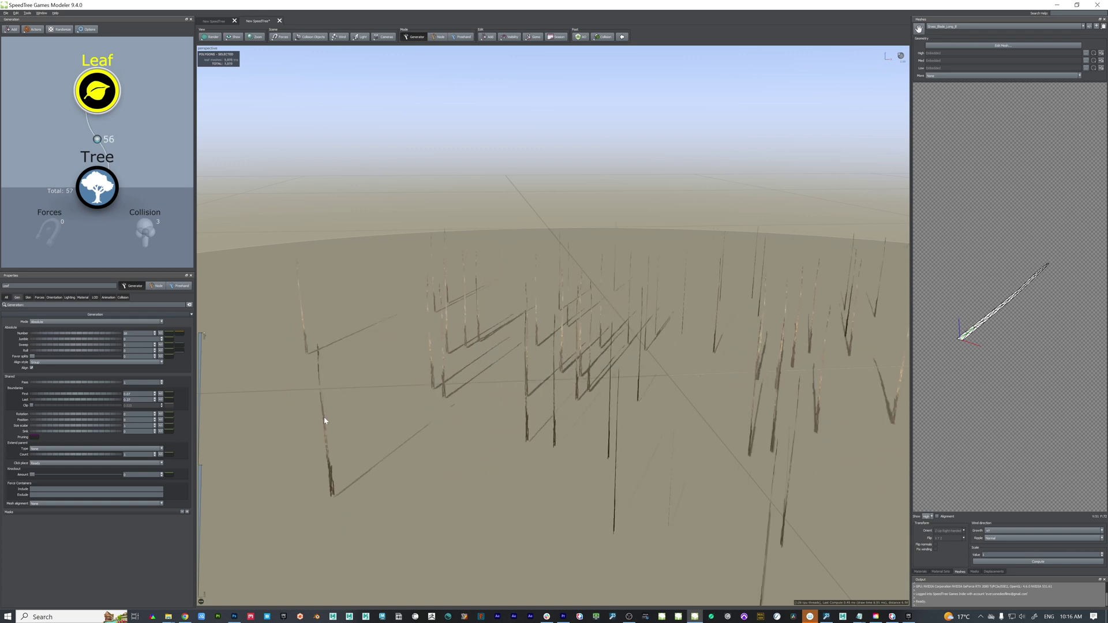
left_click_drag(623, 433, 700, 467)
Increase the Leaf generator's Size to make the grass blades considerably taller.
left_click(28, 297)
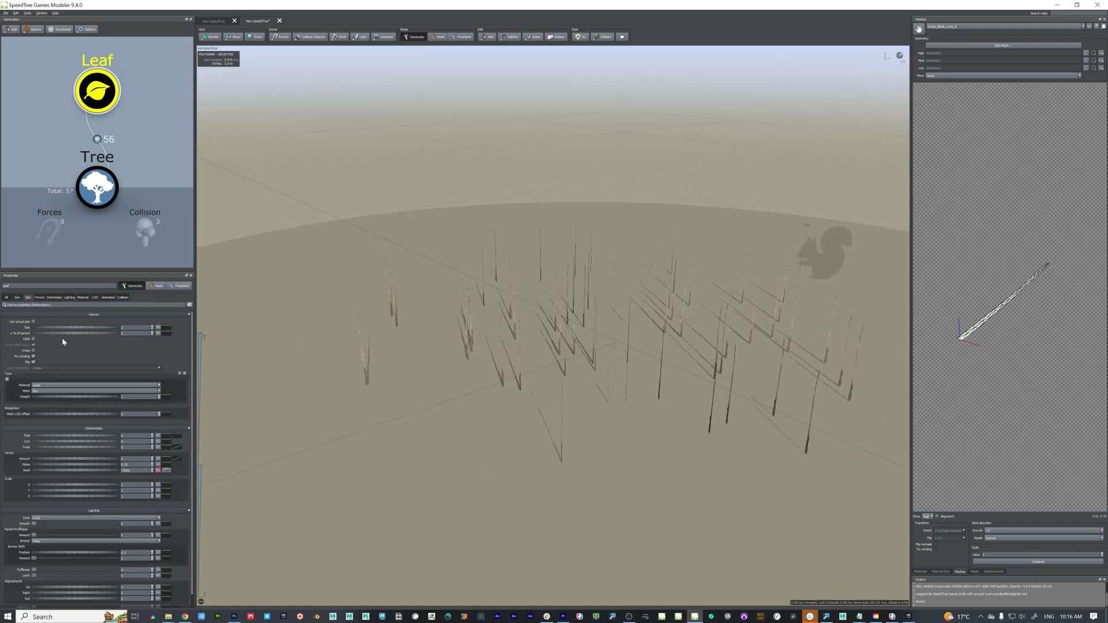
left_click_drag(69, 328, 107, 322)
left_click_drag(500, 409, 629, 451)
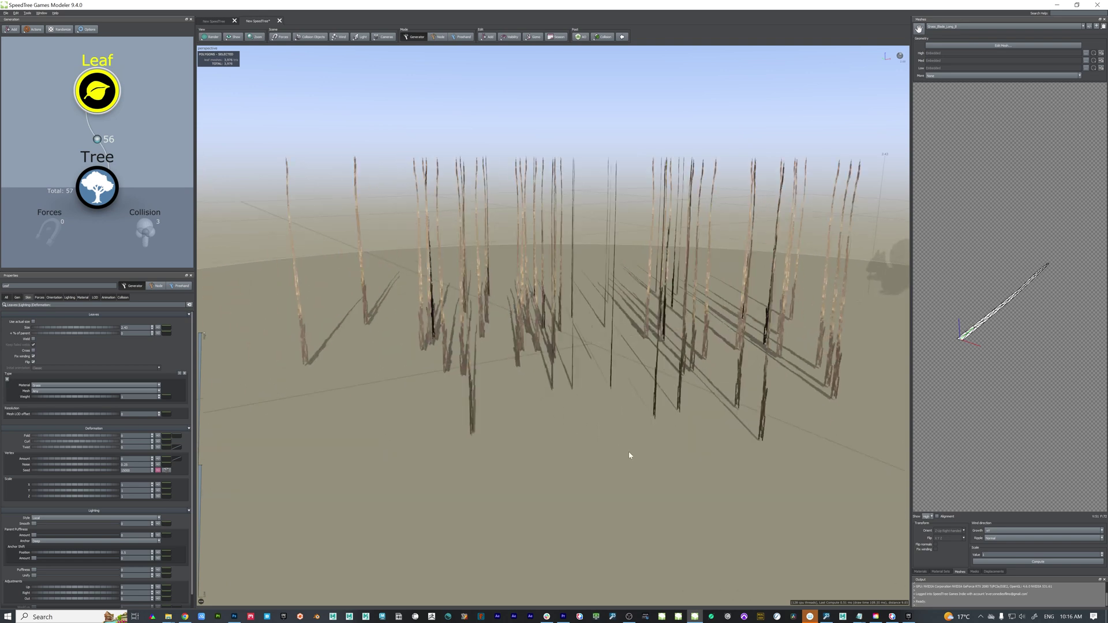
Add Grass_Blade_Long_B as a second mesh of the Grass material, alongside Grass_Blade_Long_A.
left_click(922, 572)
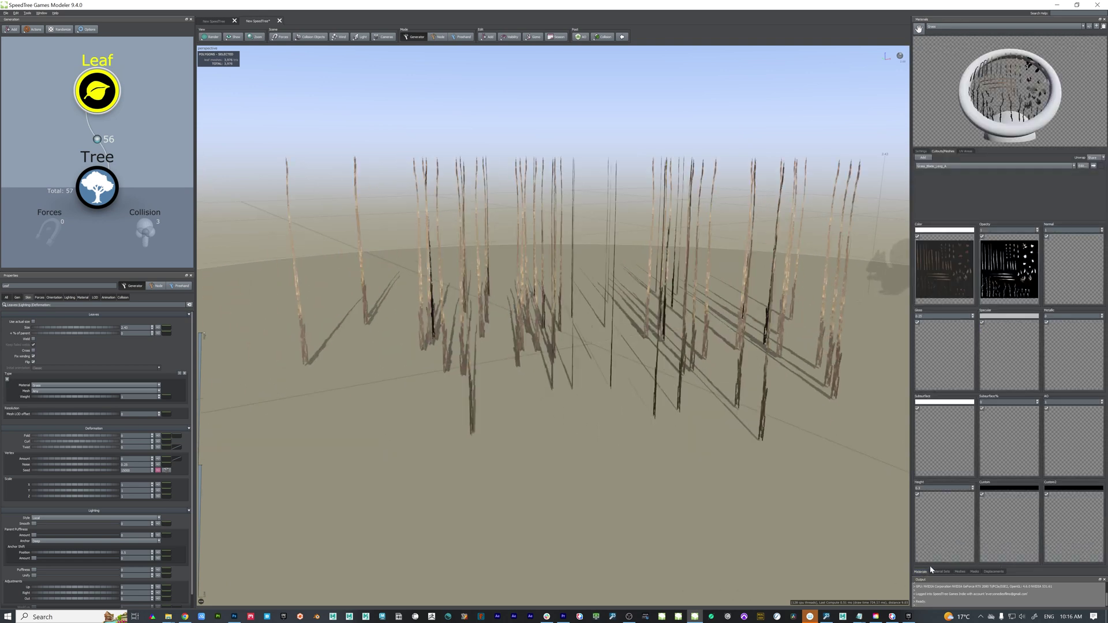
left_click(951, 29)
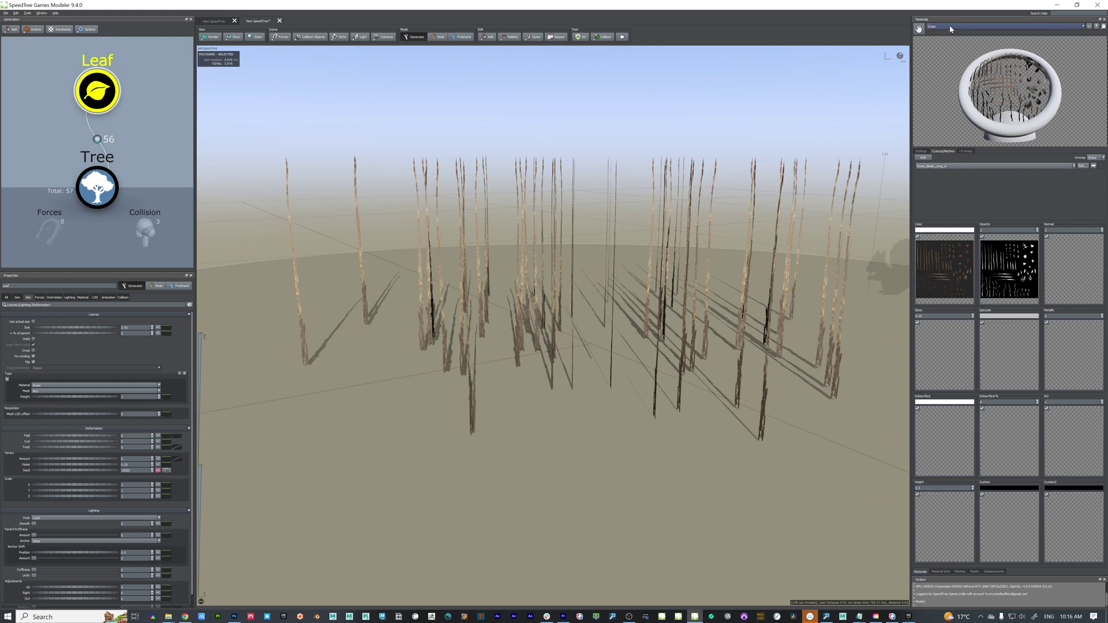
left_click(950, 28)
left_click(922, 152)
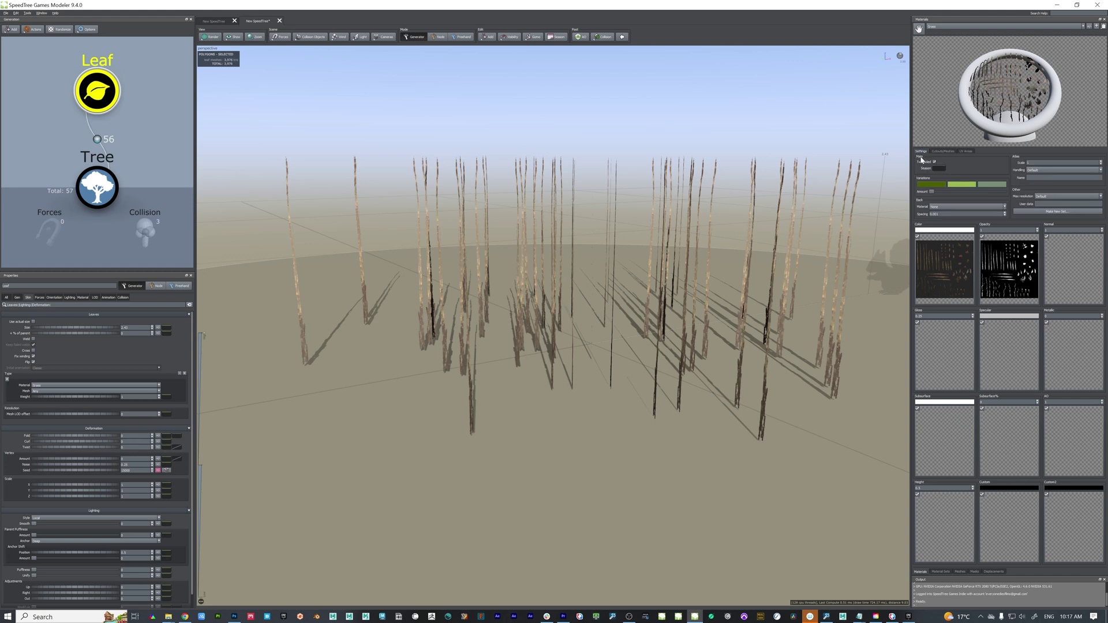
left_click(940, 151)
left_click(923, 158)
left_click(1072, 174)
left_click(948, 190)
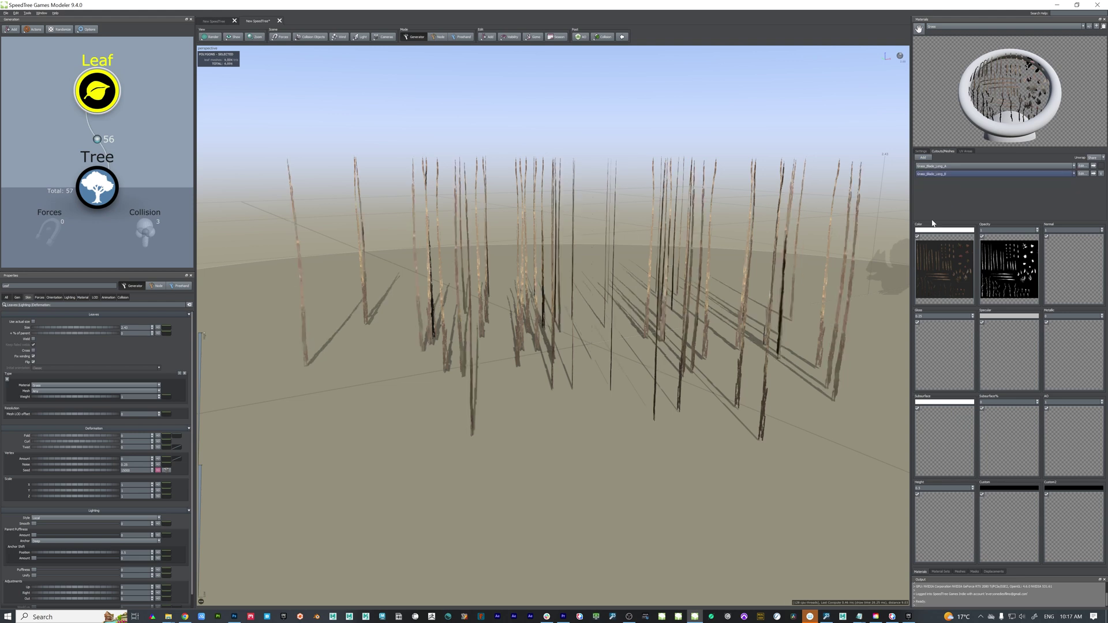
Bend the grass blades into a gentle arc with the Leaf generator's Curl deformation.
left_click_drag(570, 457, 633, 444)
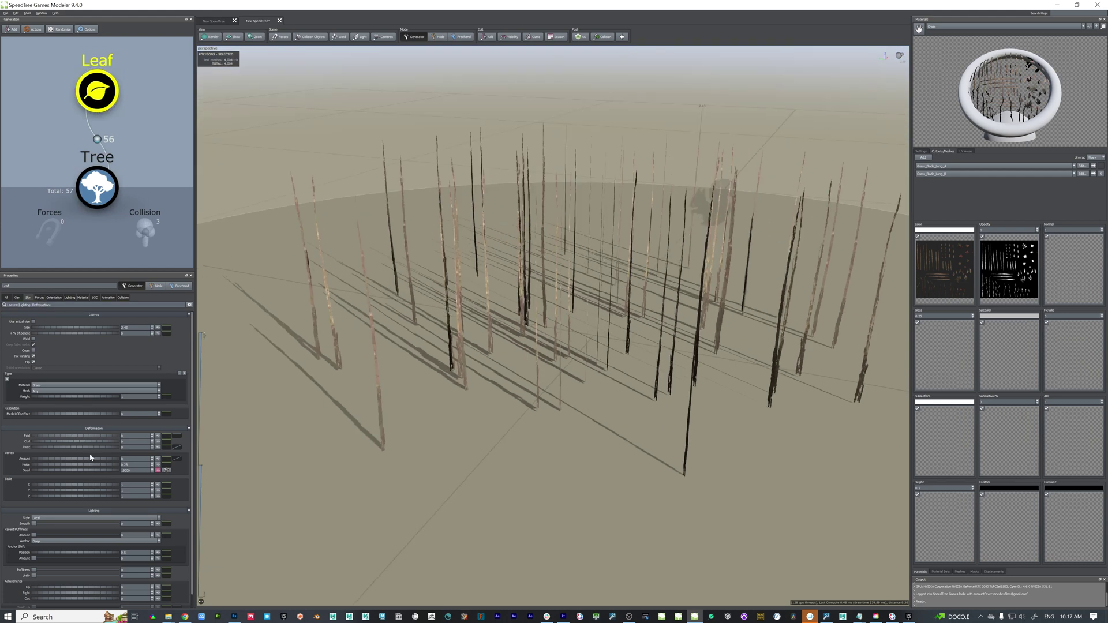
left_click_drag(520, 461, 514, 439)
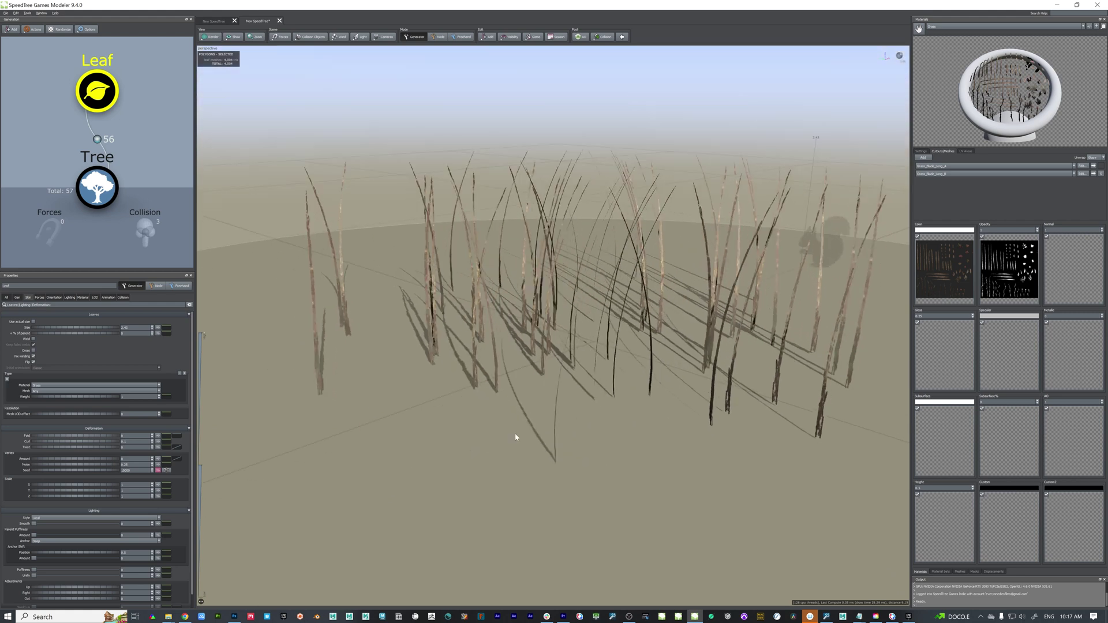
middle_click_drag(563, 343, 508, 433)
left_click_drag(508, 433, 444, 430)
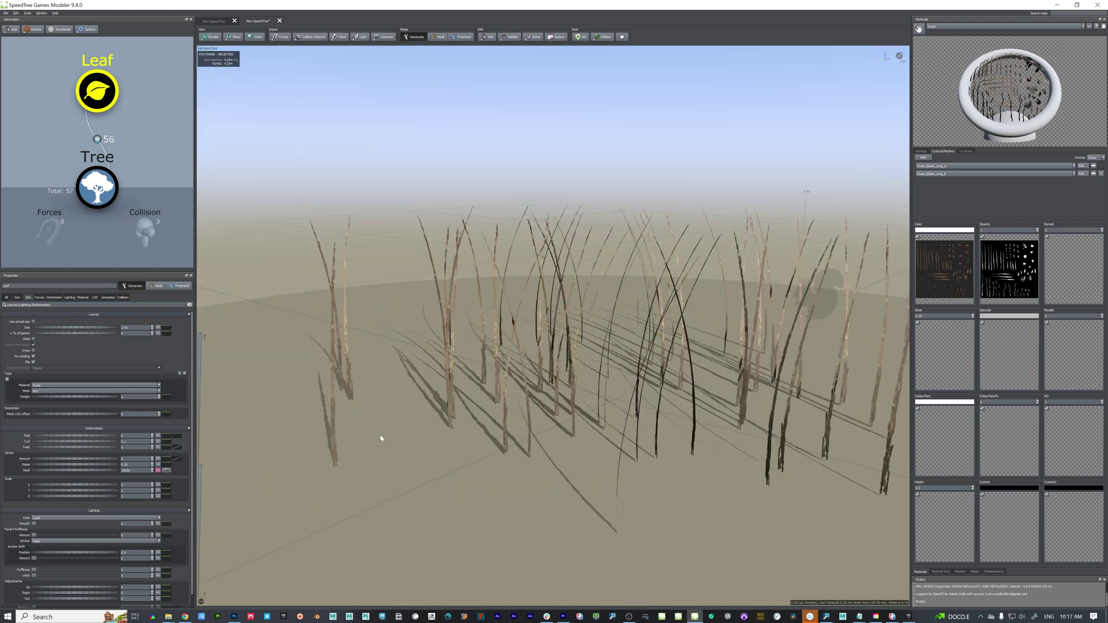
Add random variance to the leaf Size so the blades differ in height.
left_click(158, 329)
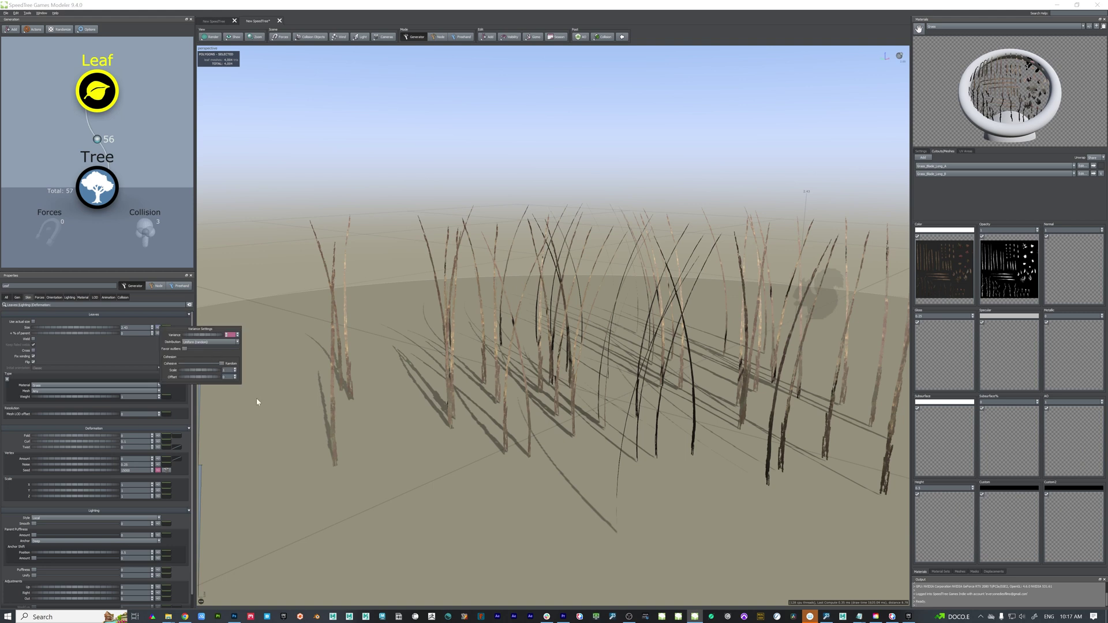
left_click(258, 413)
mouse_move(743, 510)
left_mouse_down()
mouse_move(695, 507)
mouse_move(757, 506)
left_mouse_up()
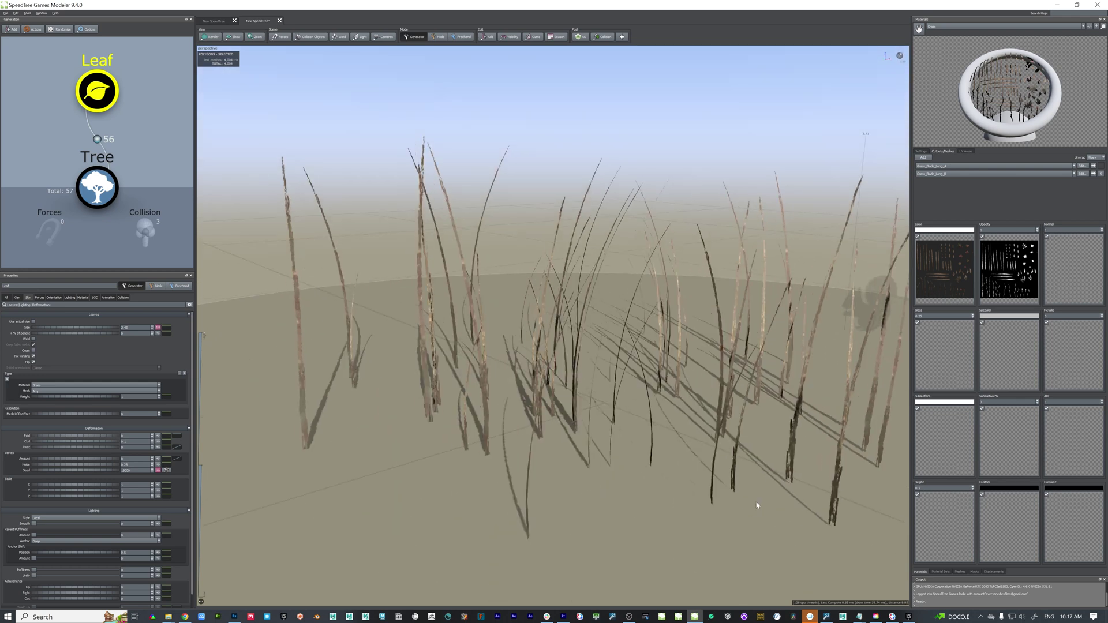
scroll(744, 496, "down", 6)
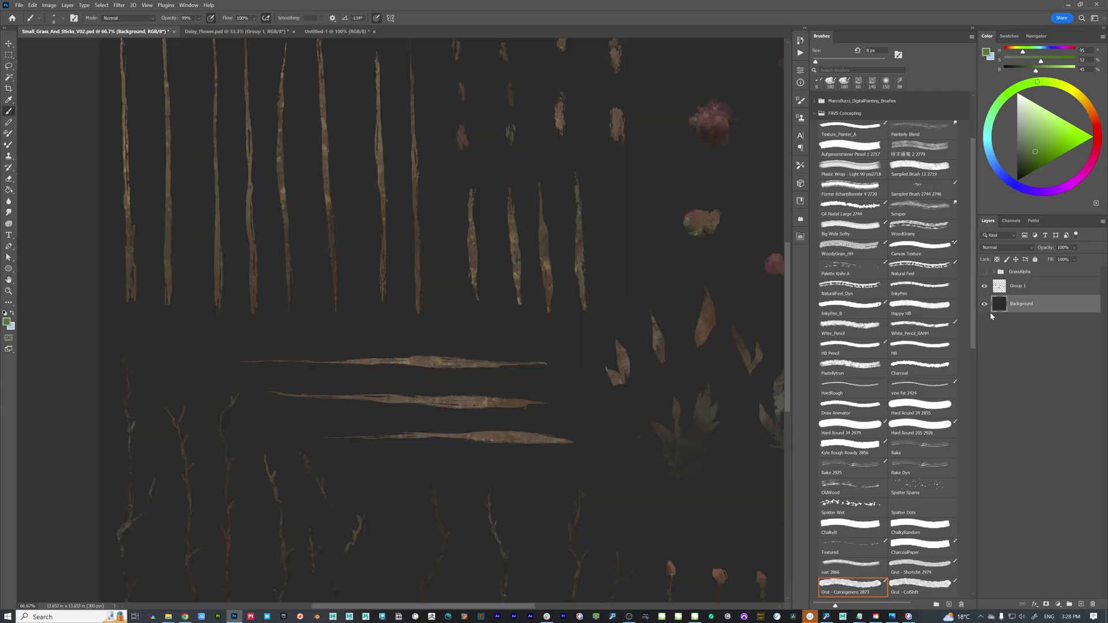
Switch to Photoshop and add a Solid Color fill layer above the Background layer in Small_Grass_And_Sticks_V02.psd.
left_click(1058, 604)
left_click(1039, 451)
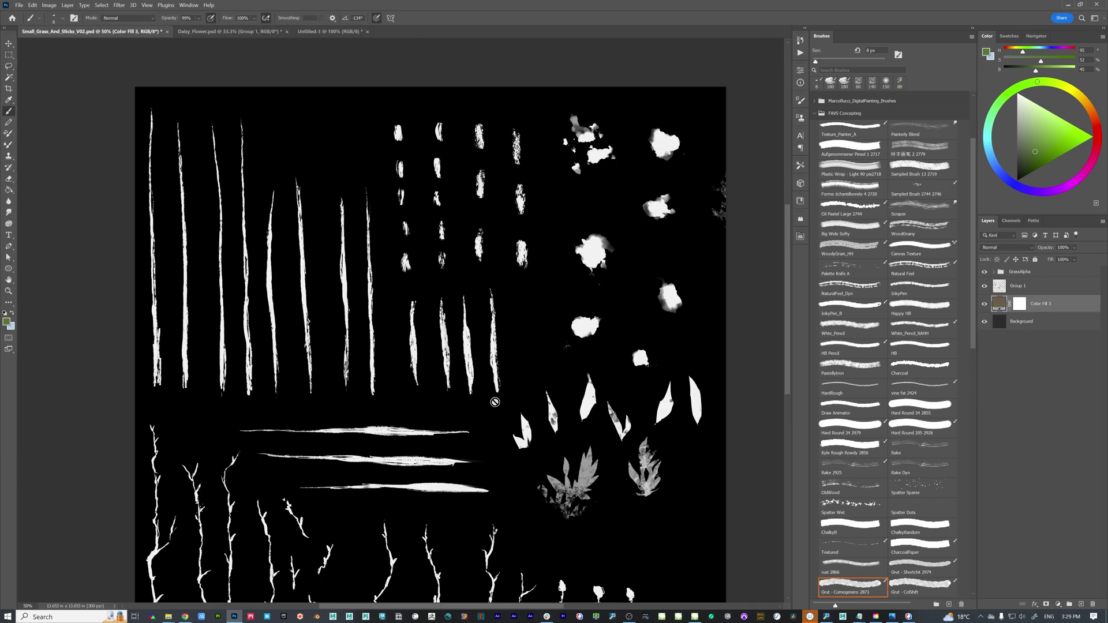